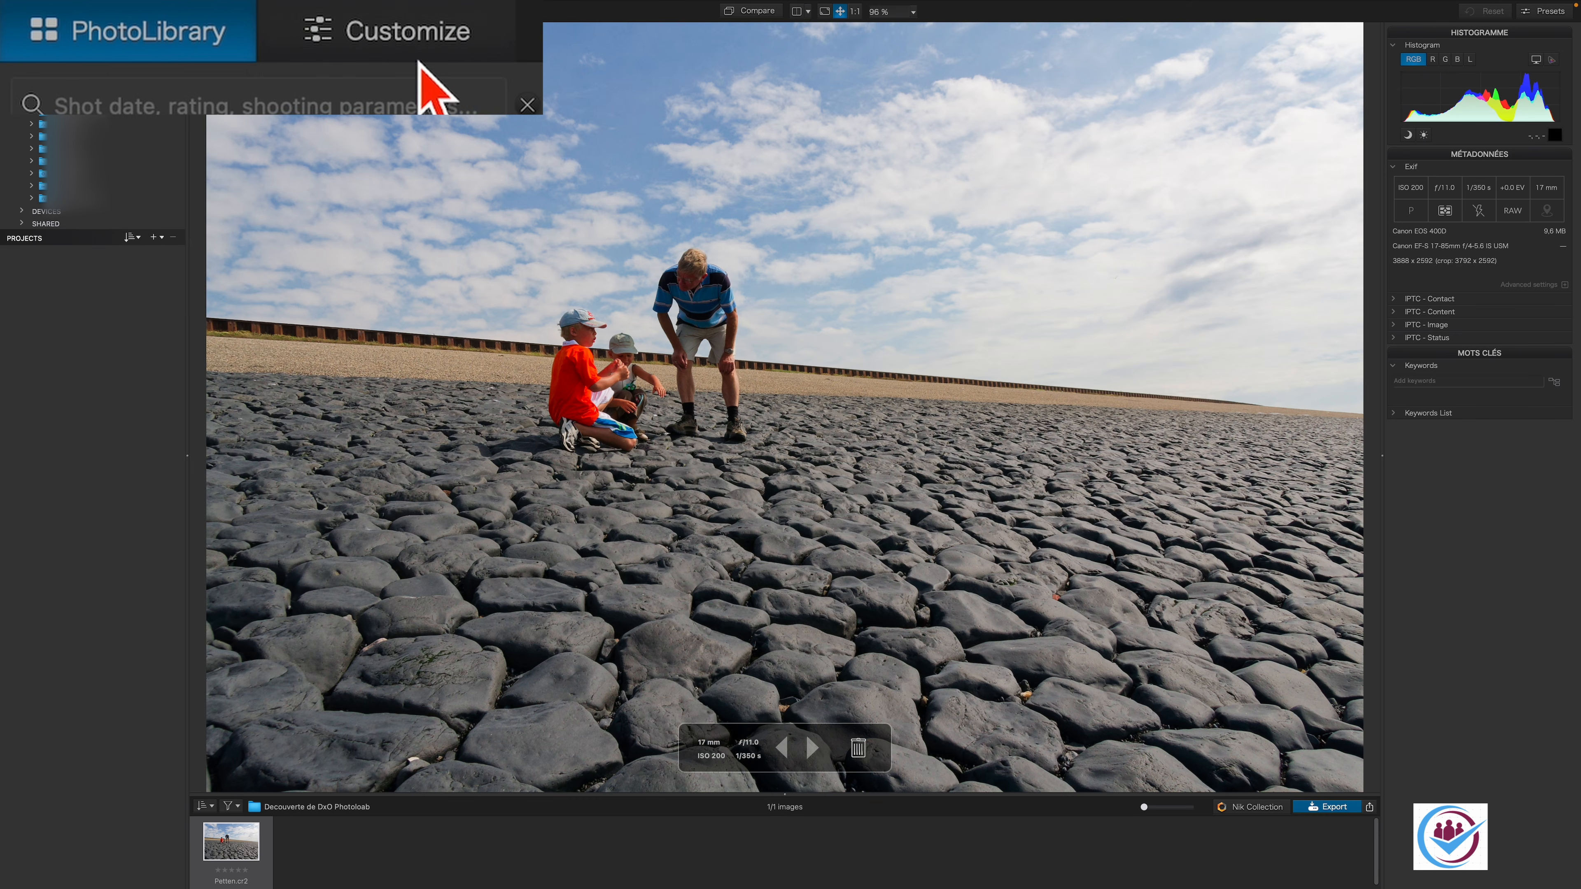
Step: Switch to the Customize mode and load the DxO Standard workspace
click(141, 13)
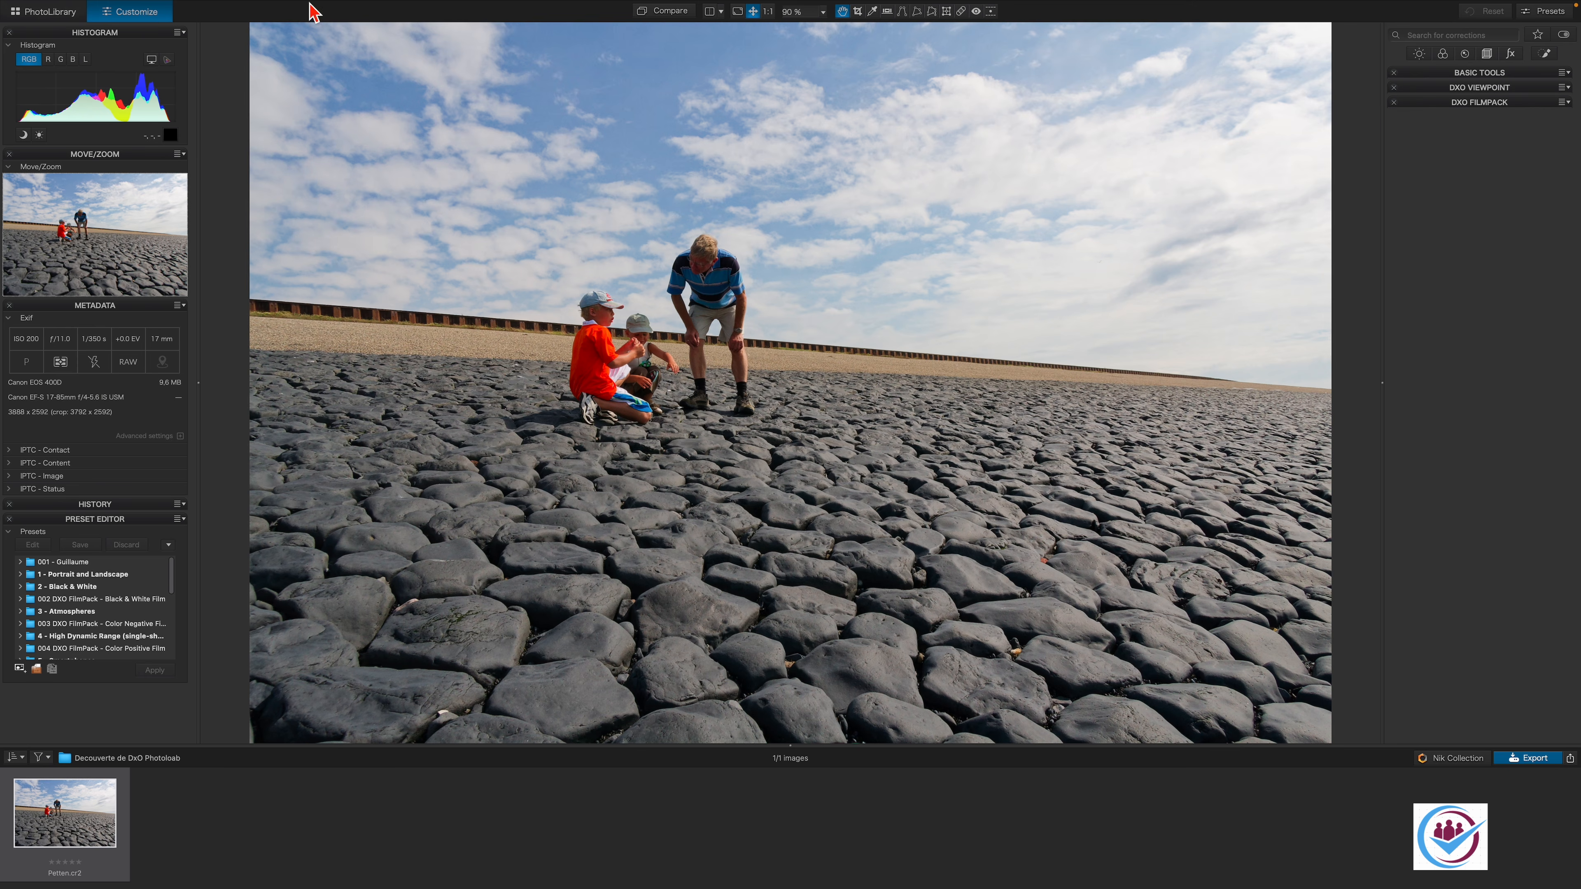
mouse_move(311, 7)
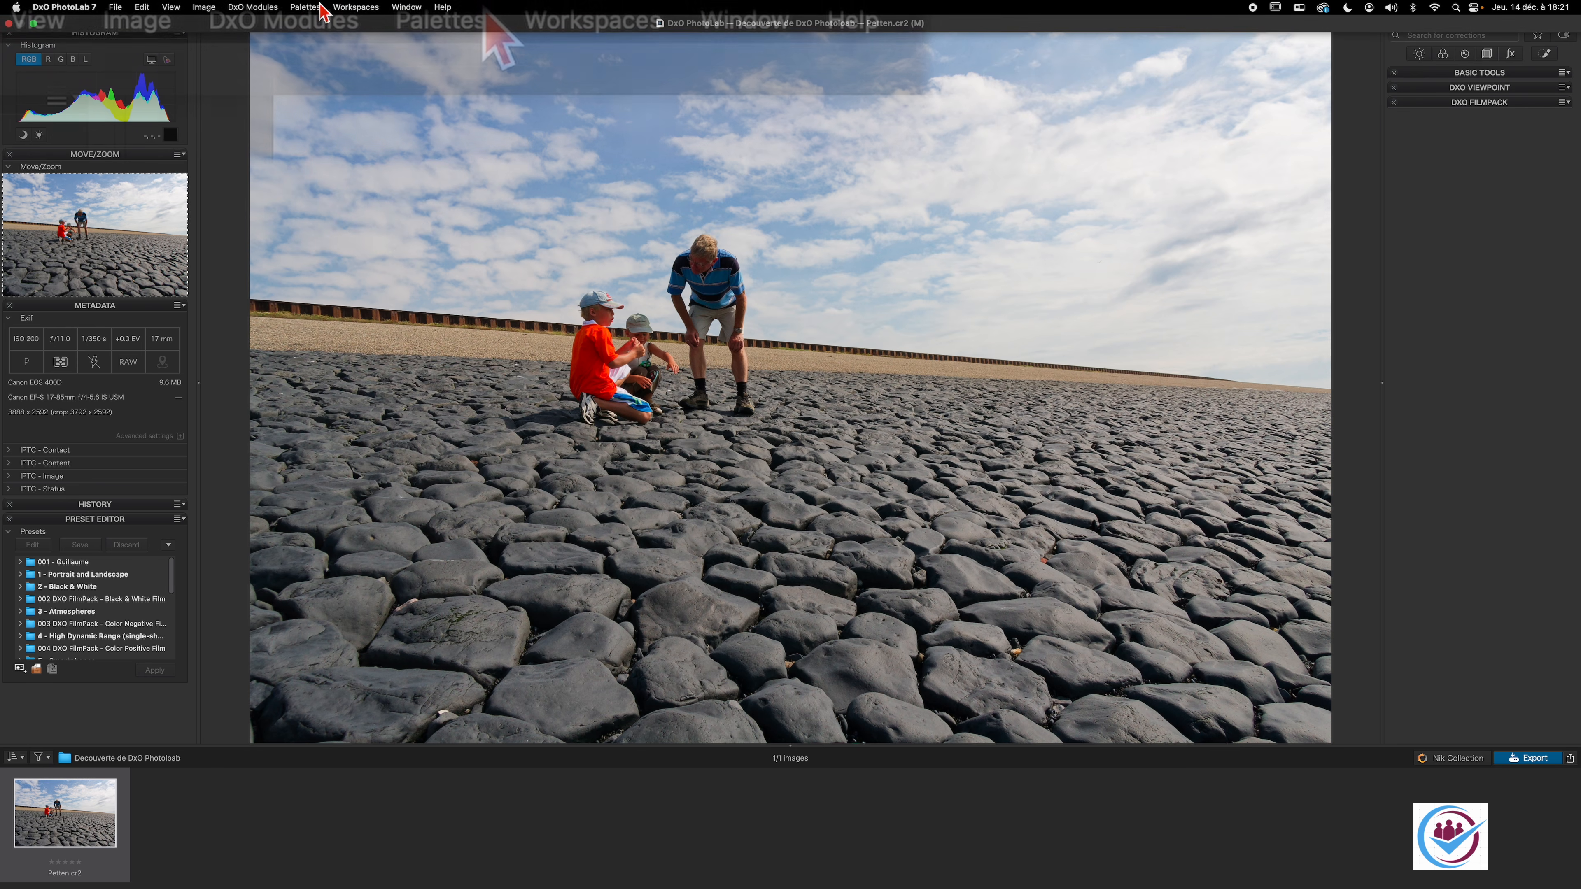
click(356, 8)
click(371, 21)
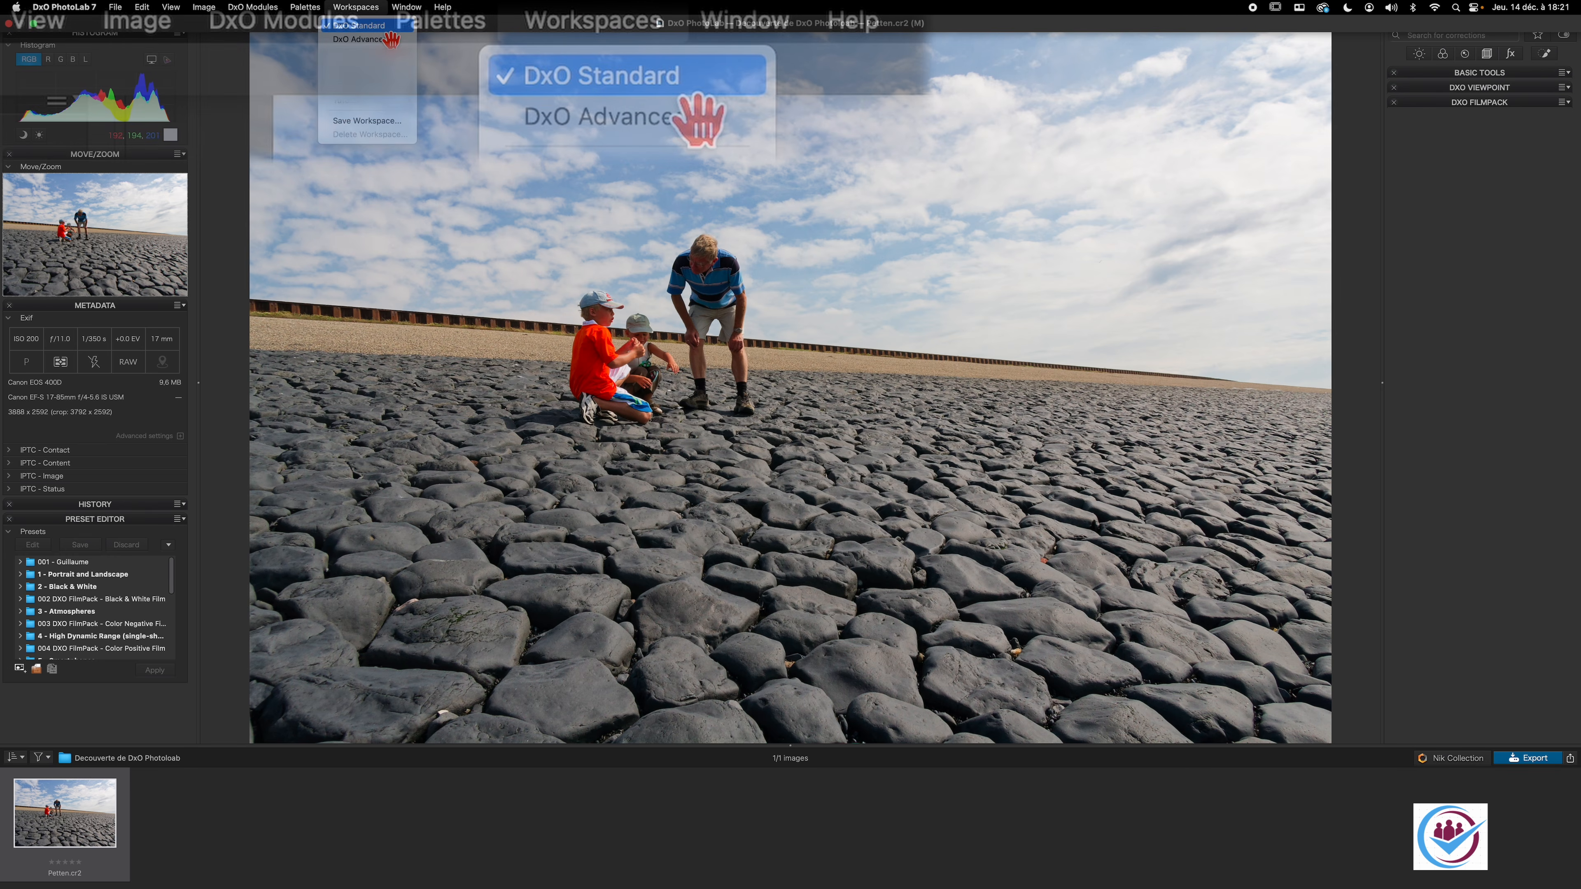
Step: Expand the Basic Tools palette and hide the side panel containing the histogram and metadata
click(1440, 74)
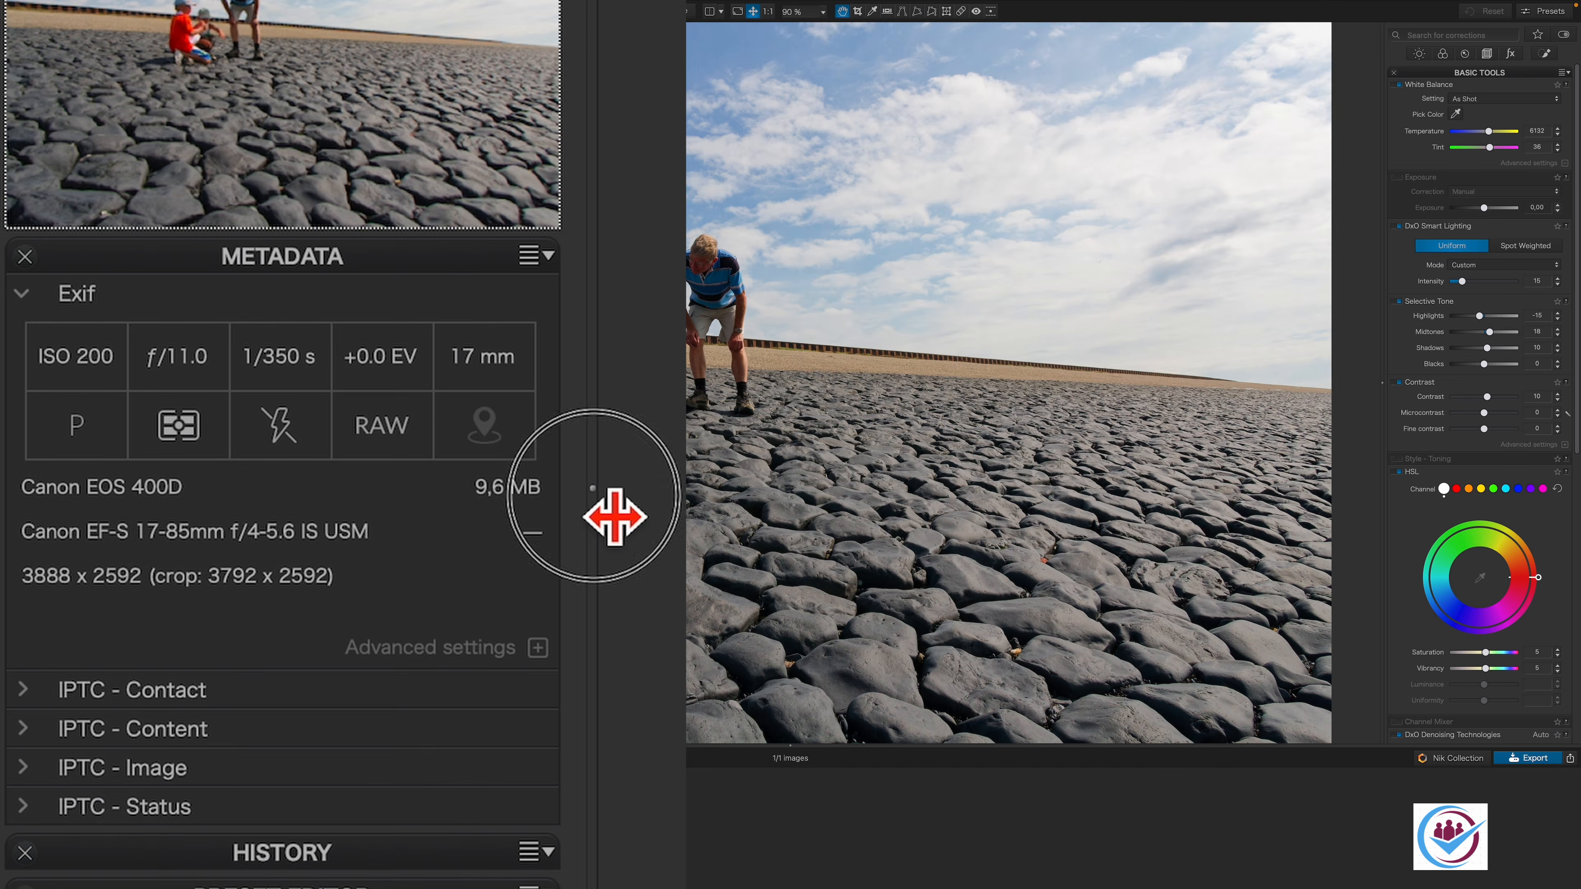
double_click(592, 496)
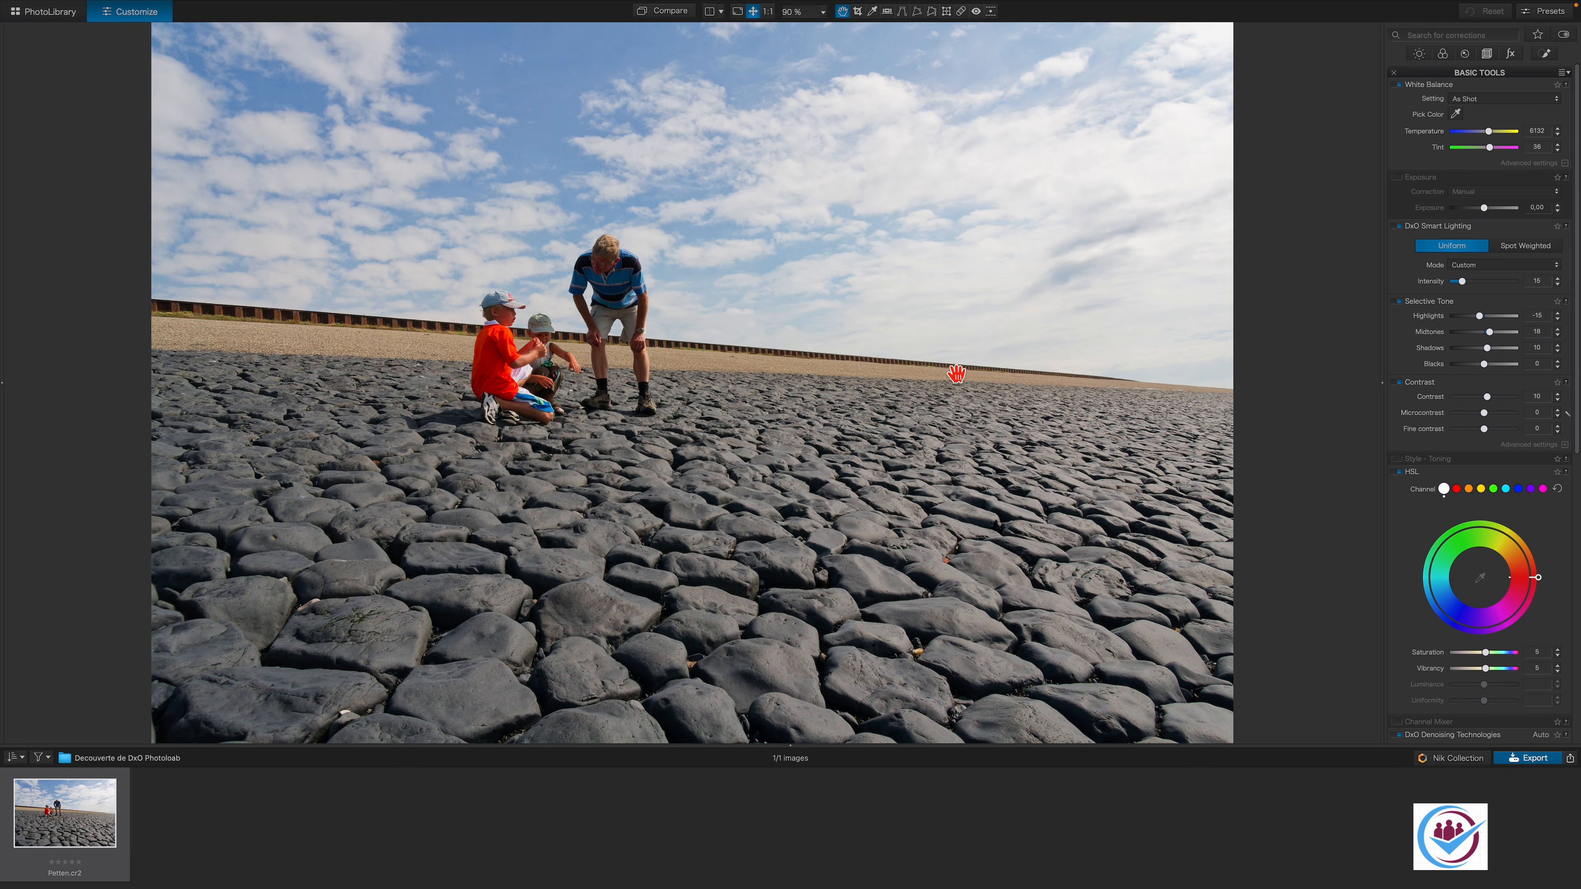
Step: Apply the general purpose preset "2 - DxO Standard" to the photo and compare the result with the original
click(1542, 12)
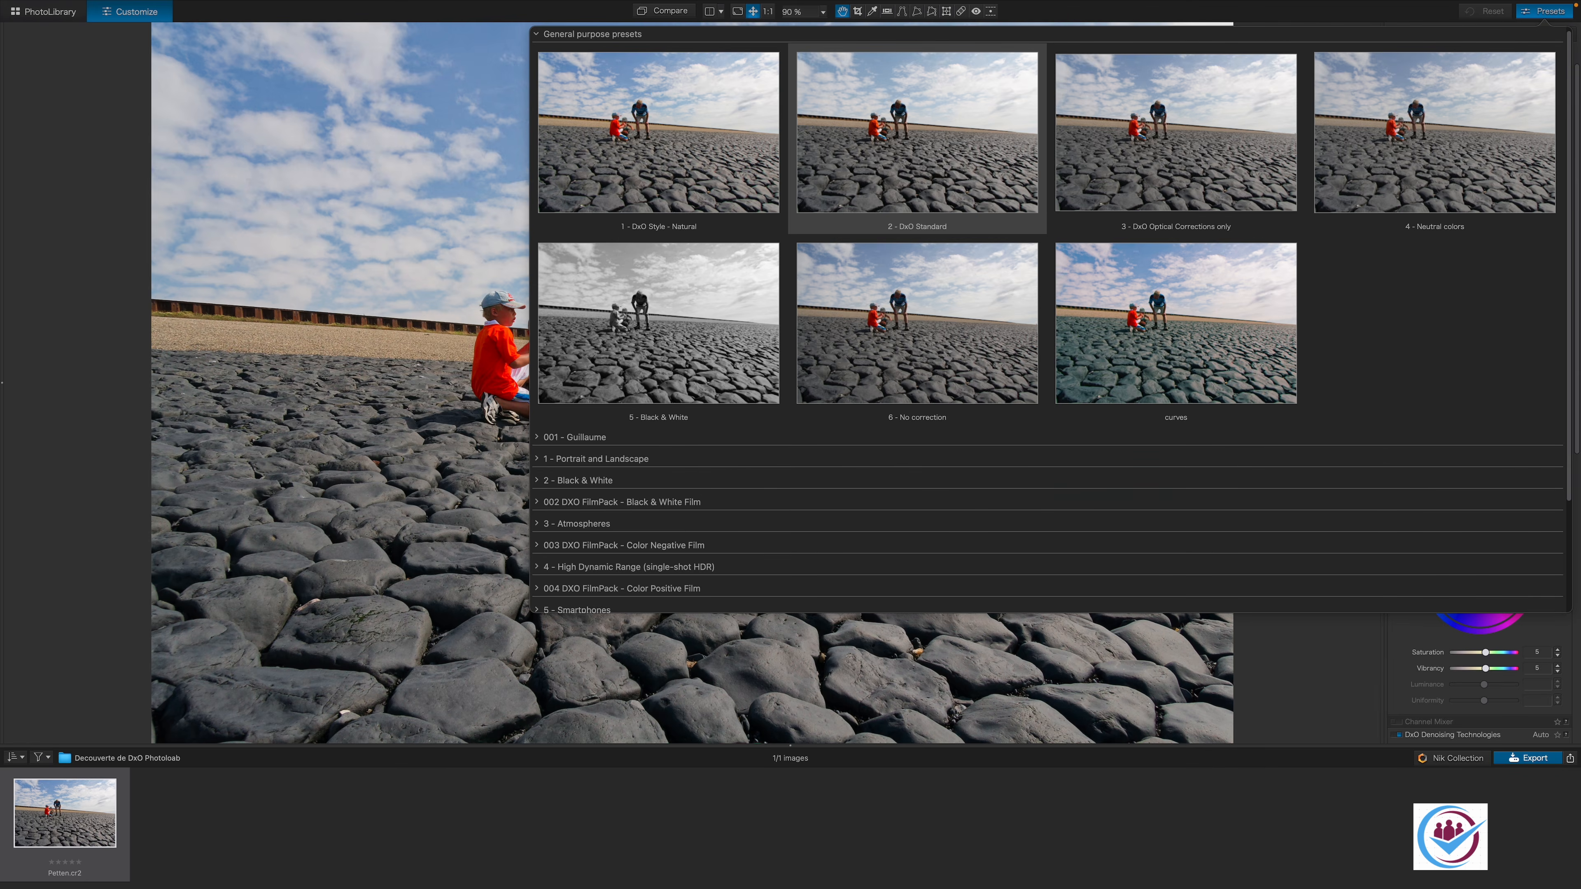
double_click(872, 167)
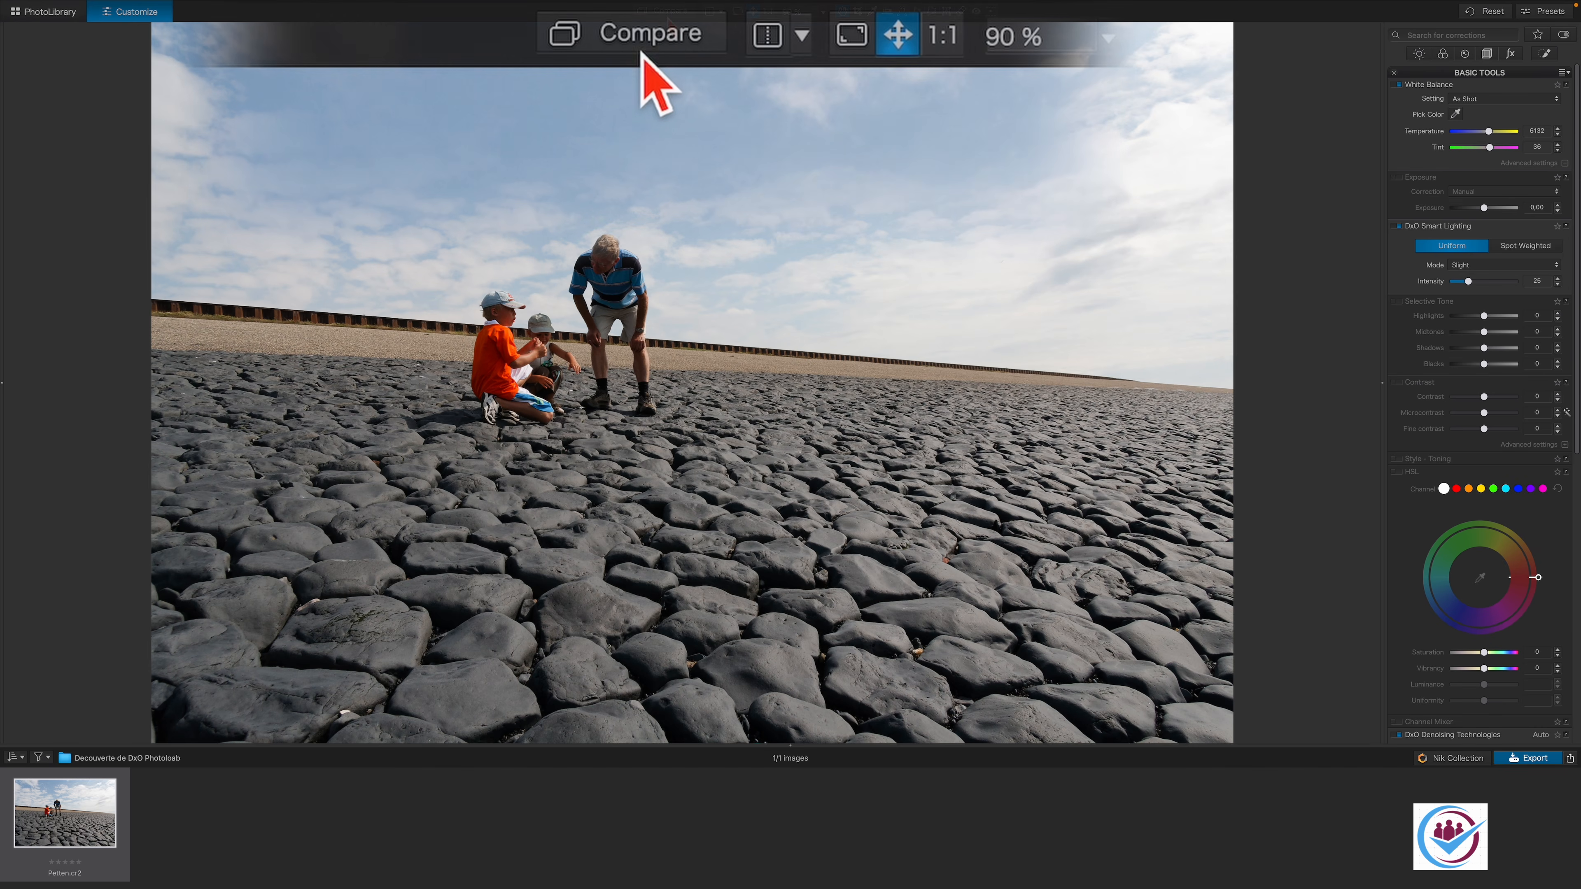
click(666, 16)
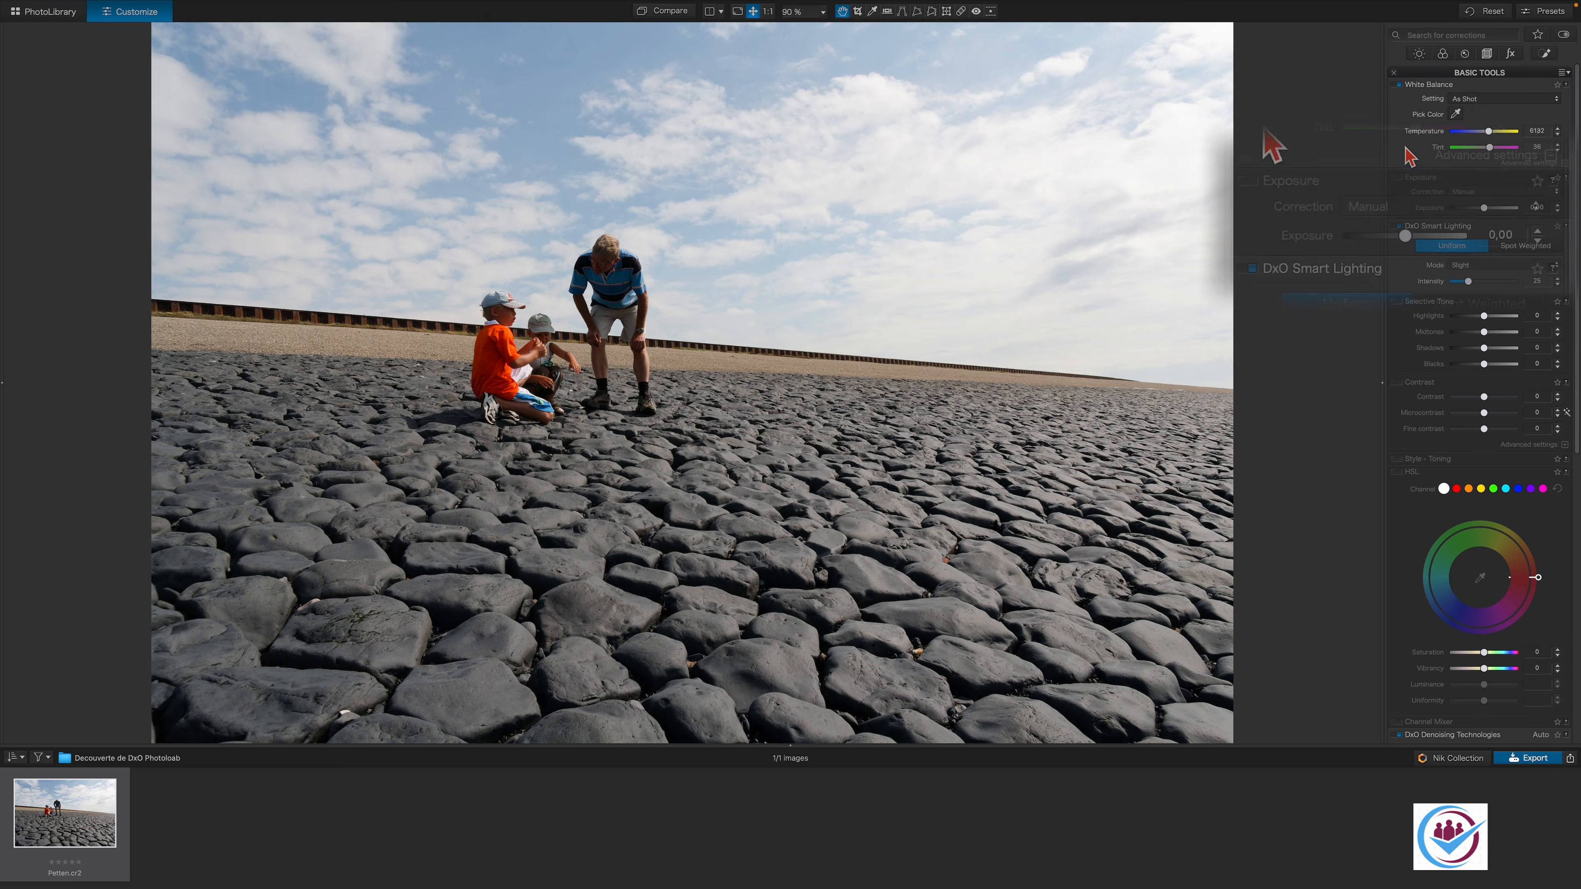
Step: Set the exposure to 0.35 and apply Spot Weighted Smart Lighting in Medium mode, with the weighted area around the standing man's torso
drag(1405, 236, 1410, 236)
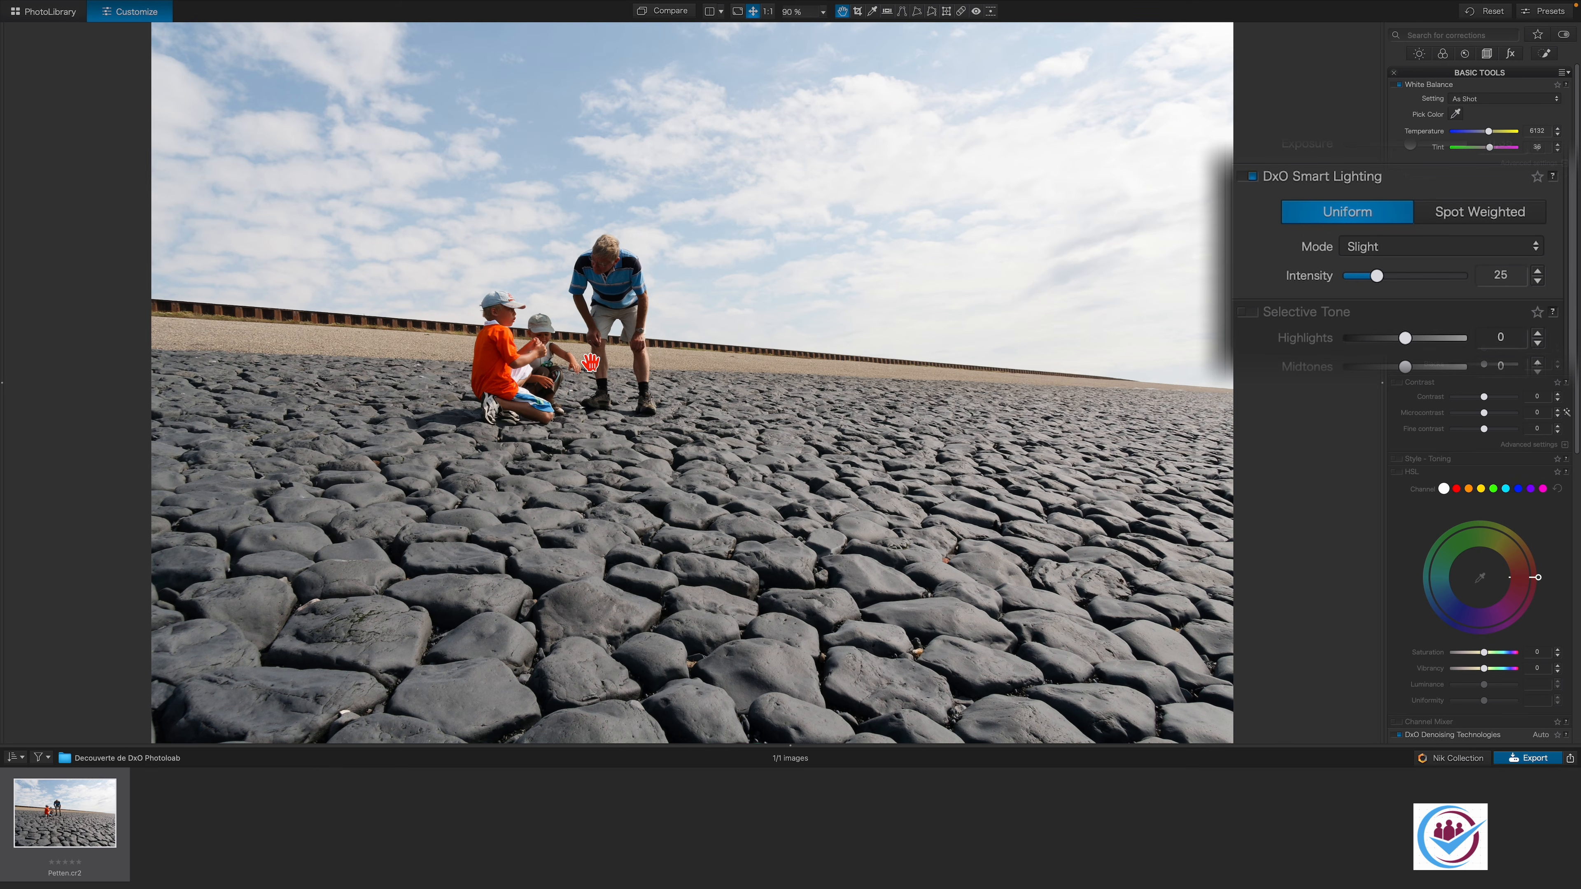
scroll(589, 361, up, 2)
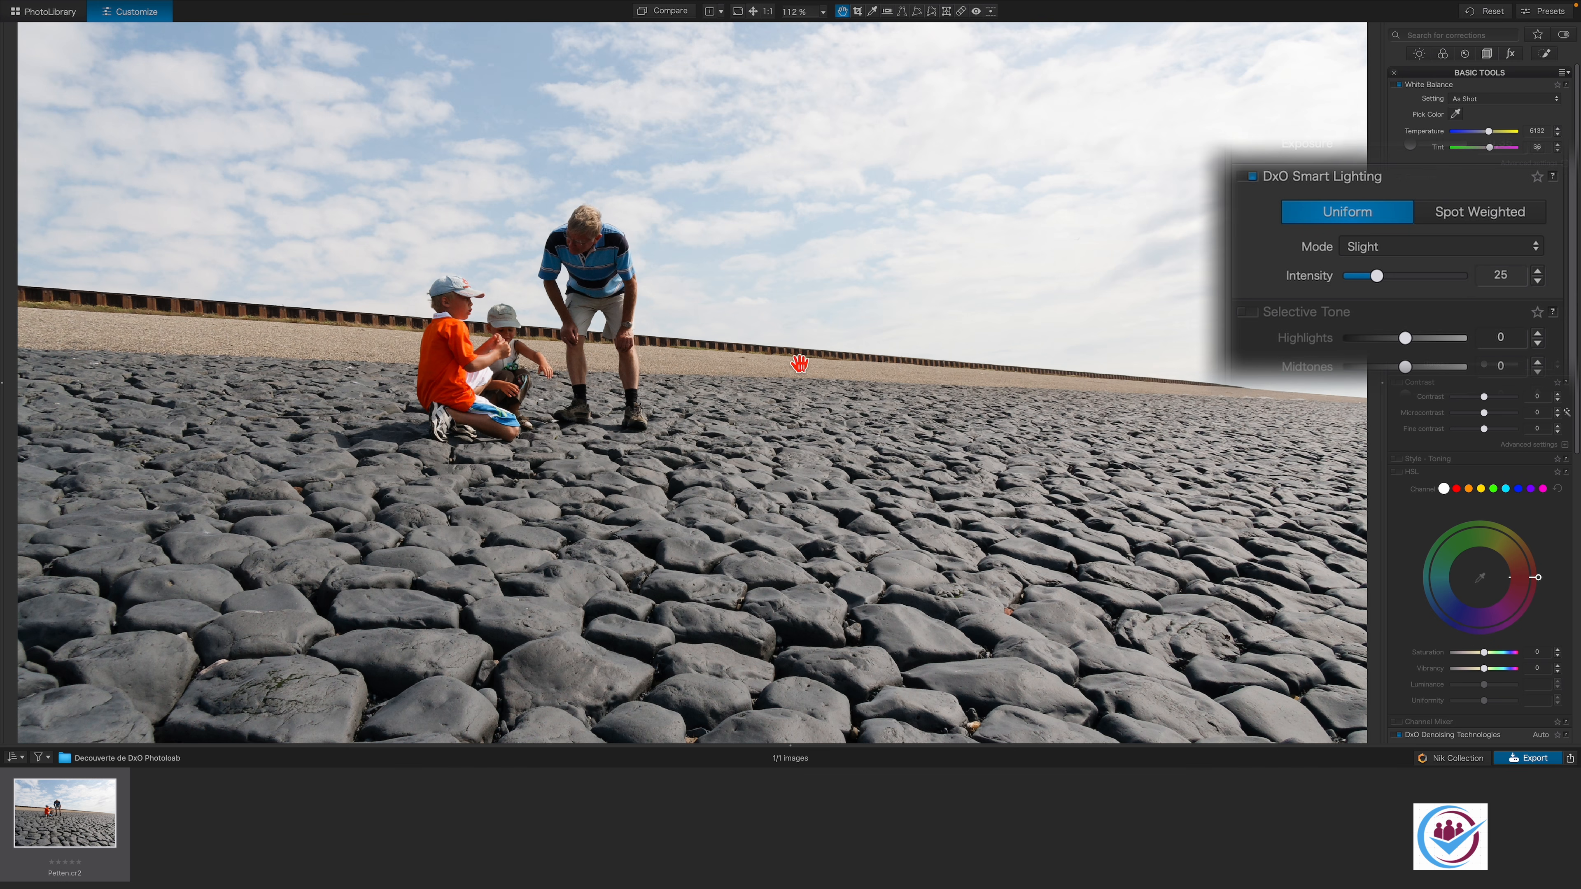
click(1481, 217)
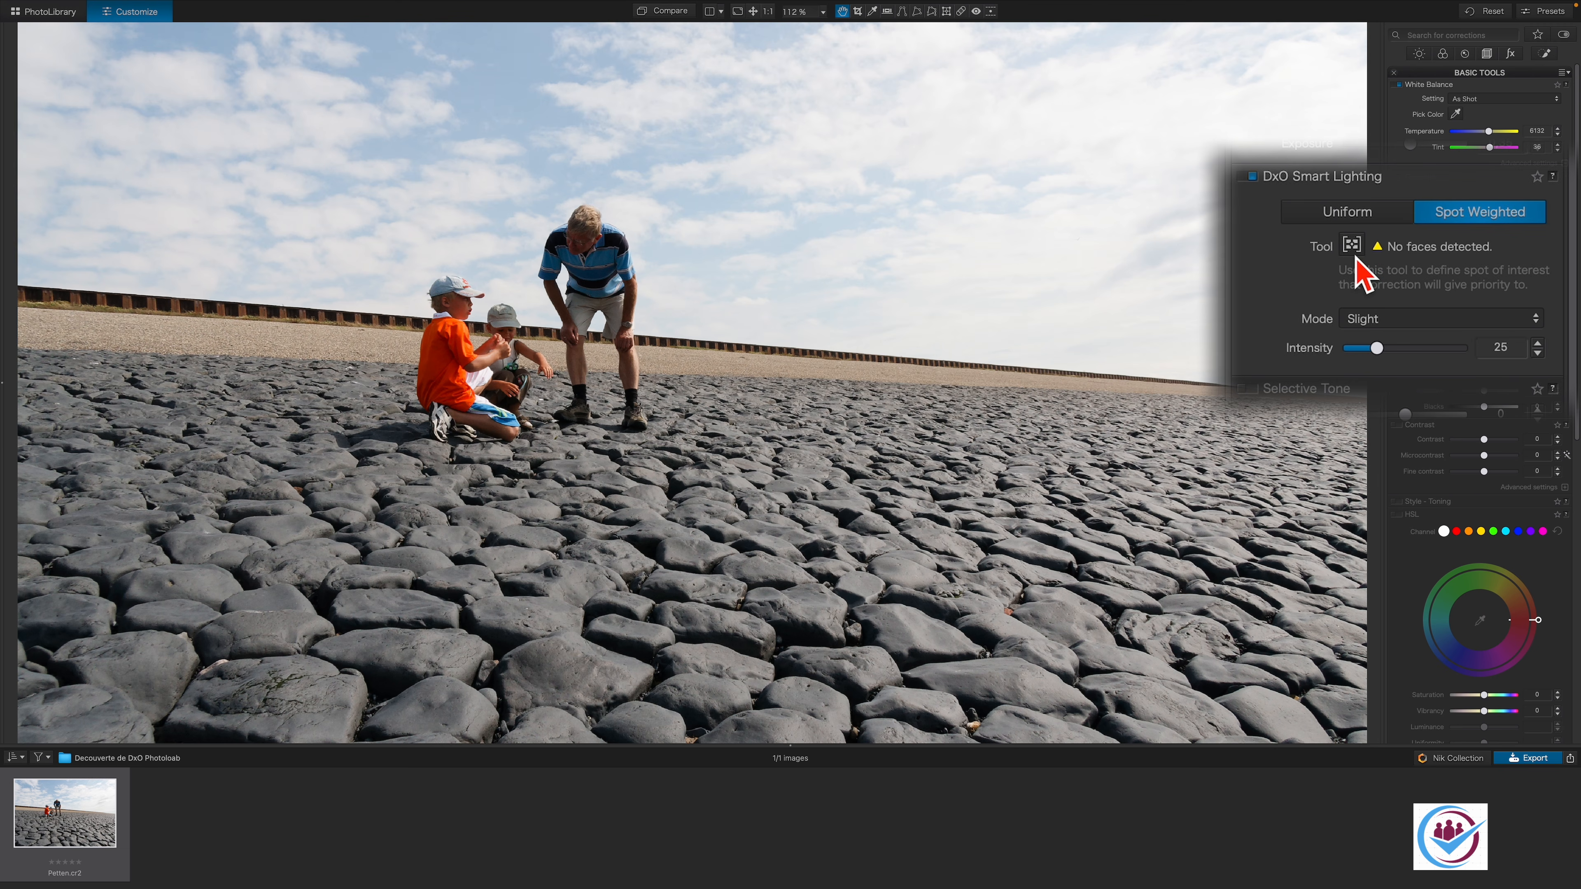
click(1351, 246)
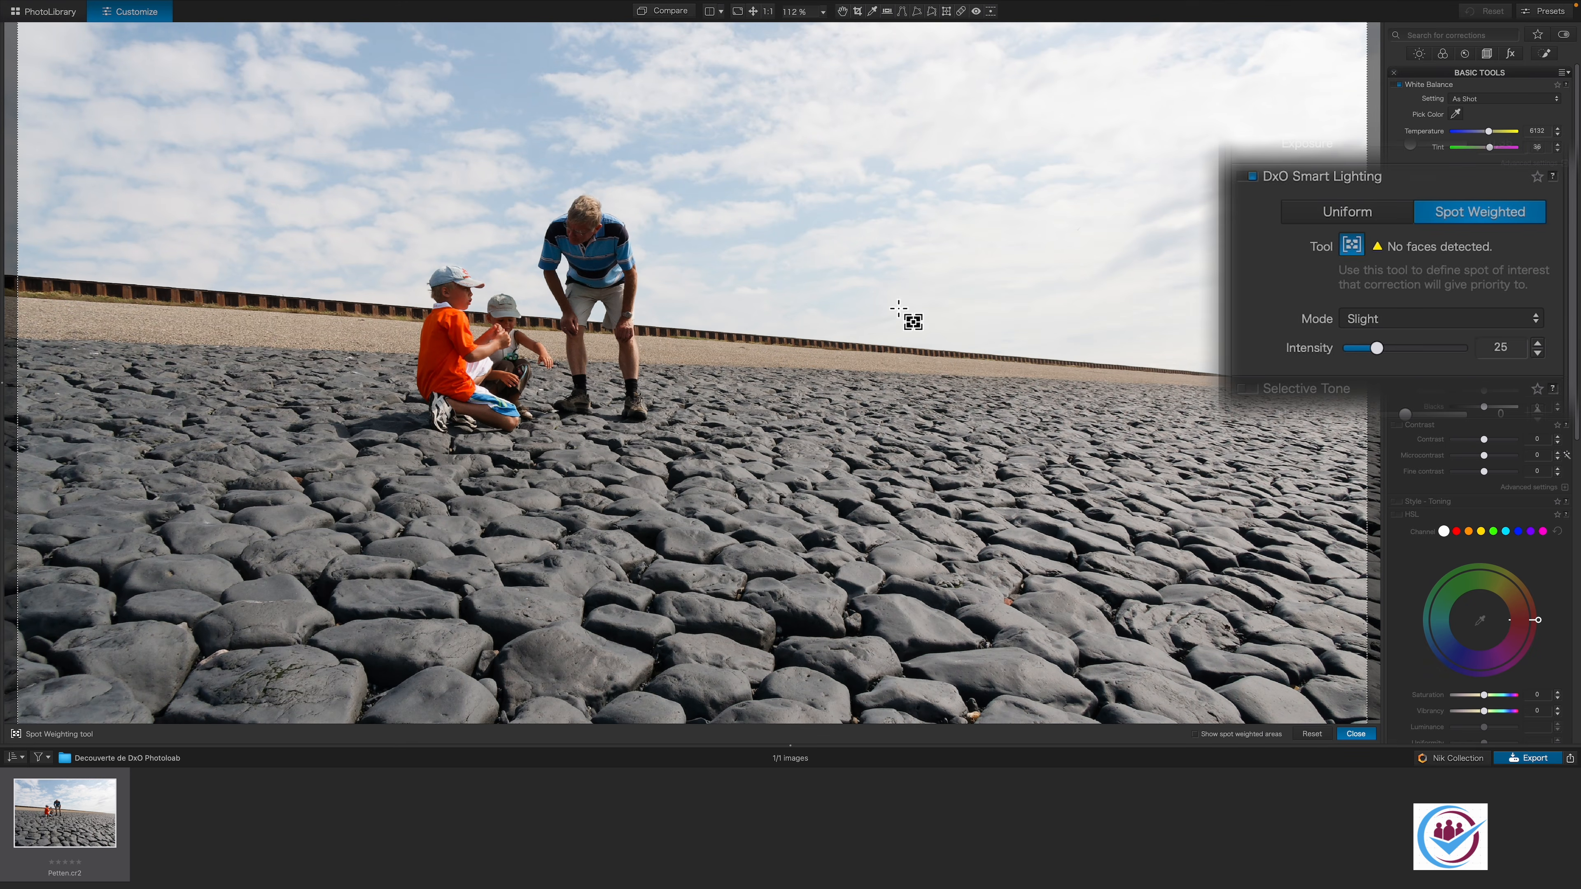
drag(563, 244, 623, 322)
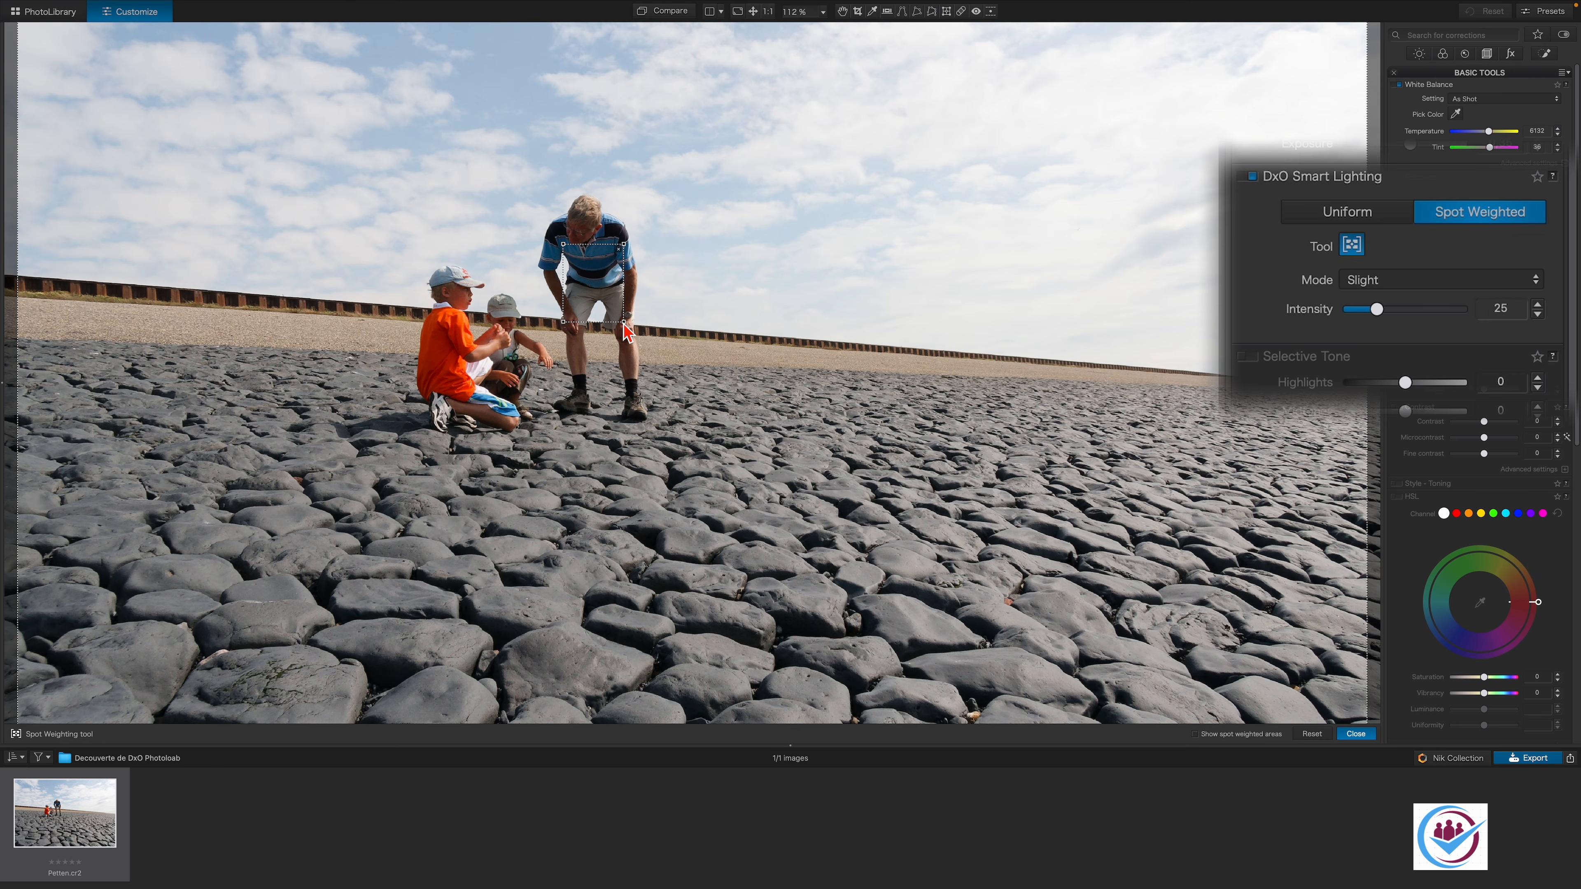
click(1374, 289)
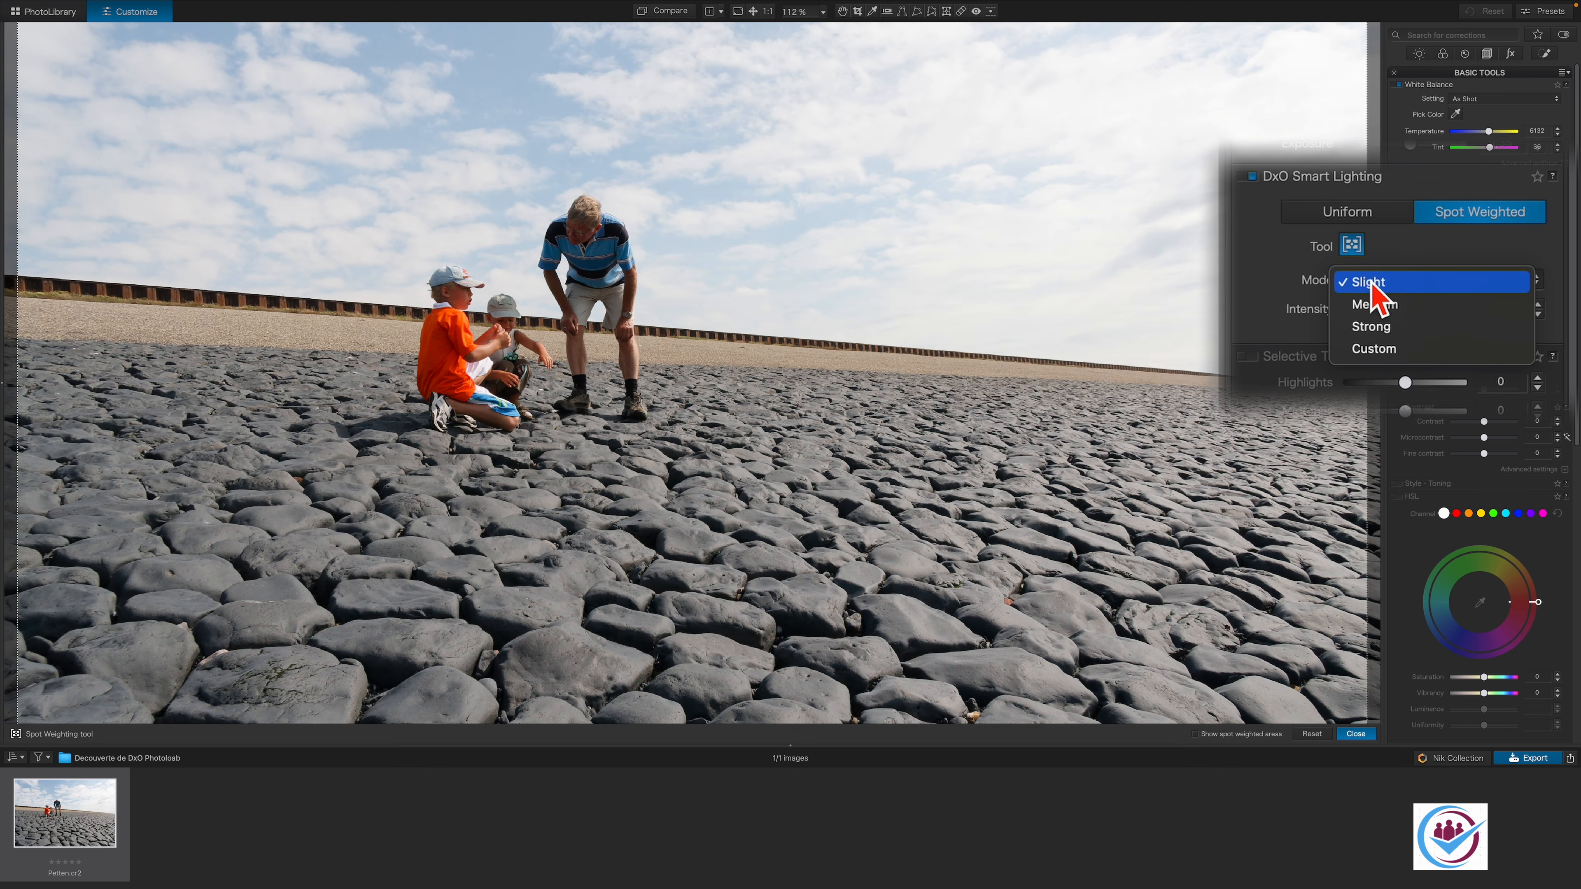
click(1379, 309)
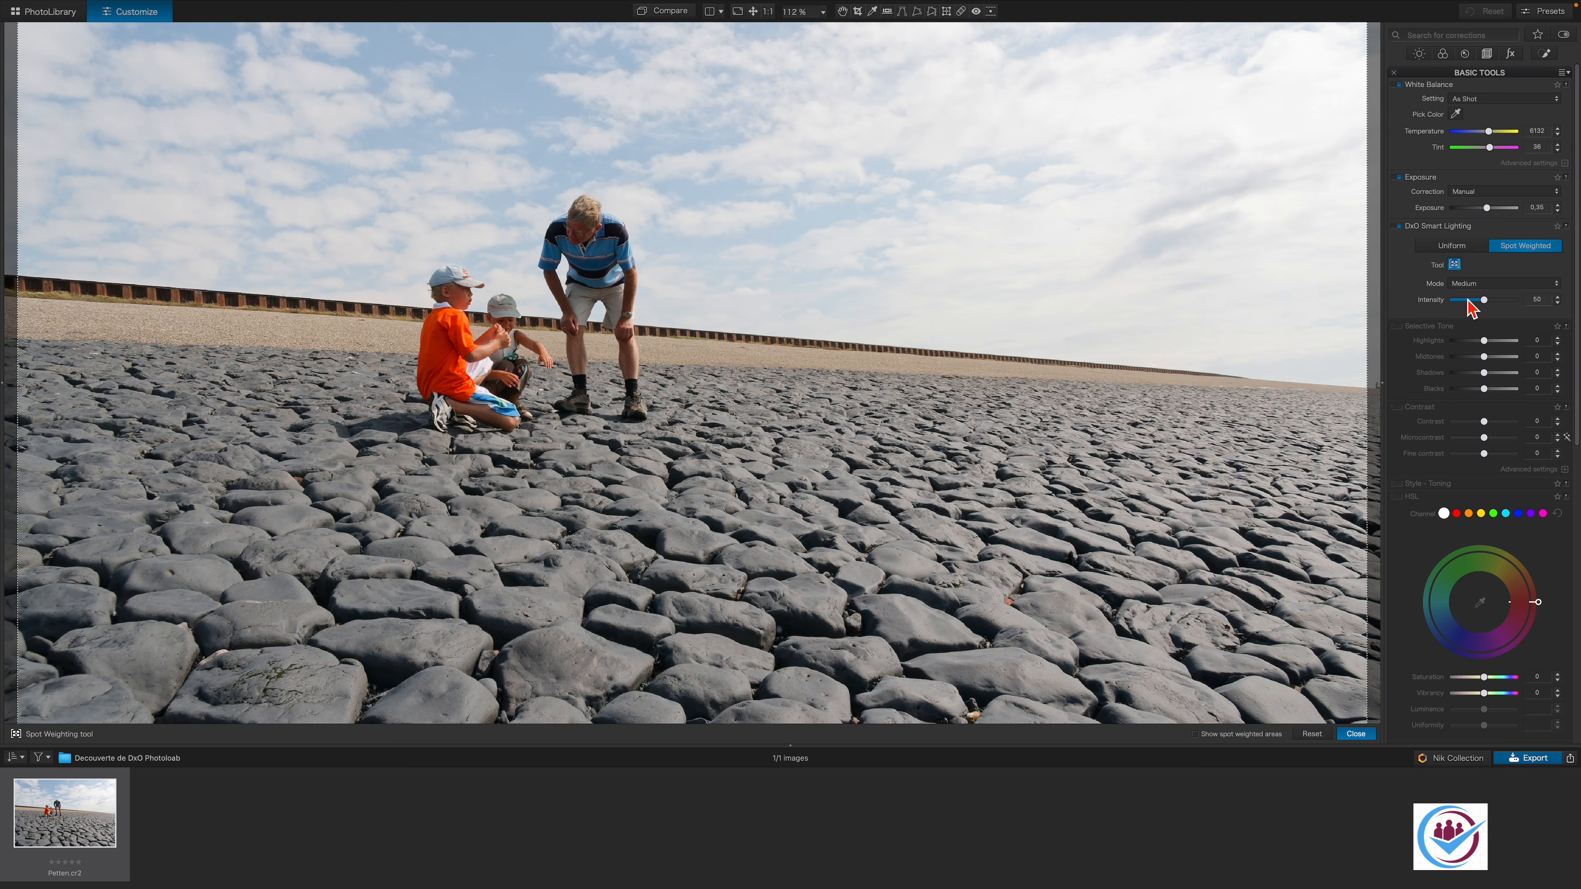
key(Escape)
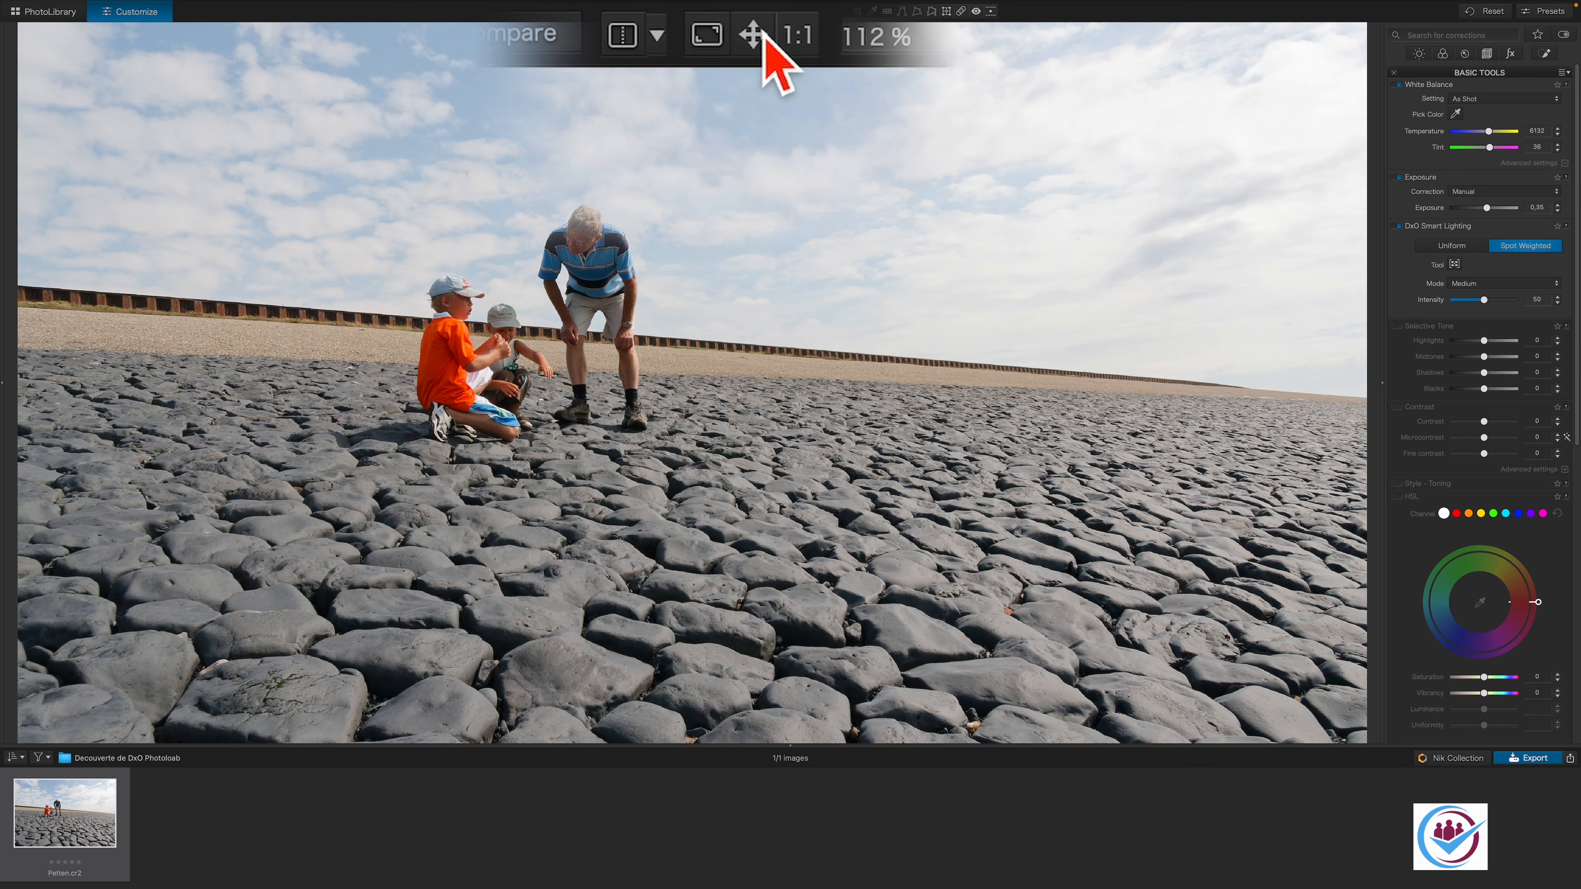
Step: Set the Selective Tone highlights to -25 and blacks to -20
click(760, 37)
scroll(1405, 361, down, 2)
scroll(1405, 361, down, 2)
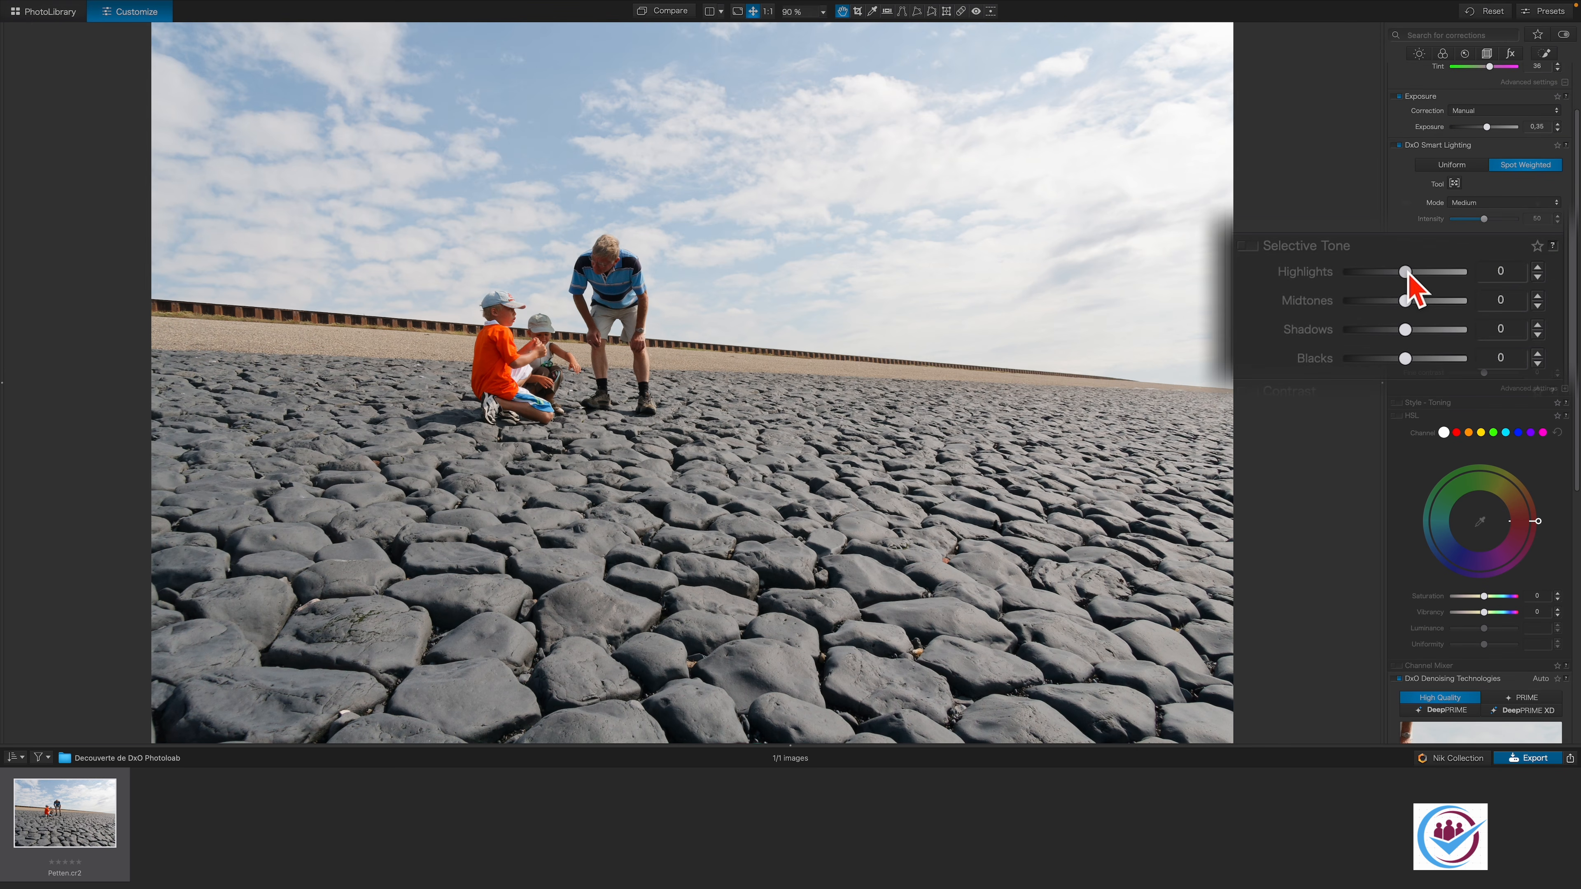
drag(1408, 274, 1393, 276)
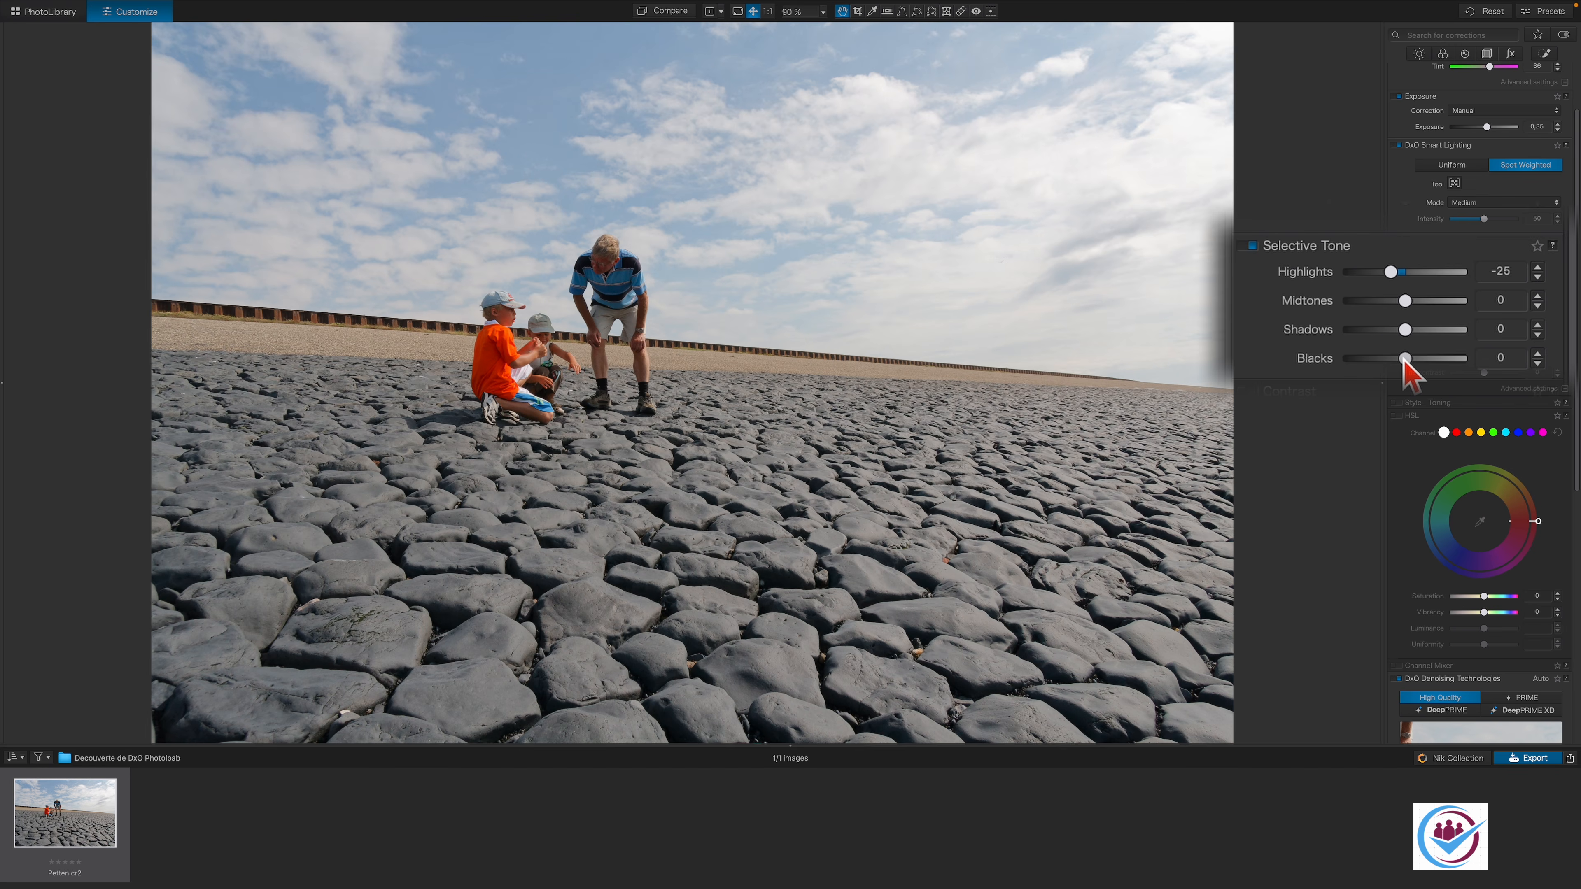
drag(1403, 360, 1394, 361)
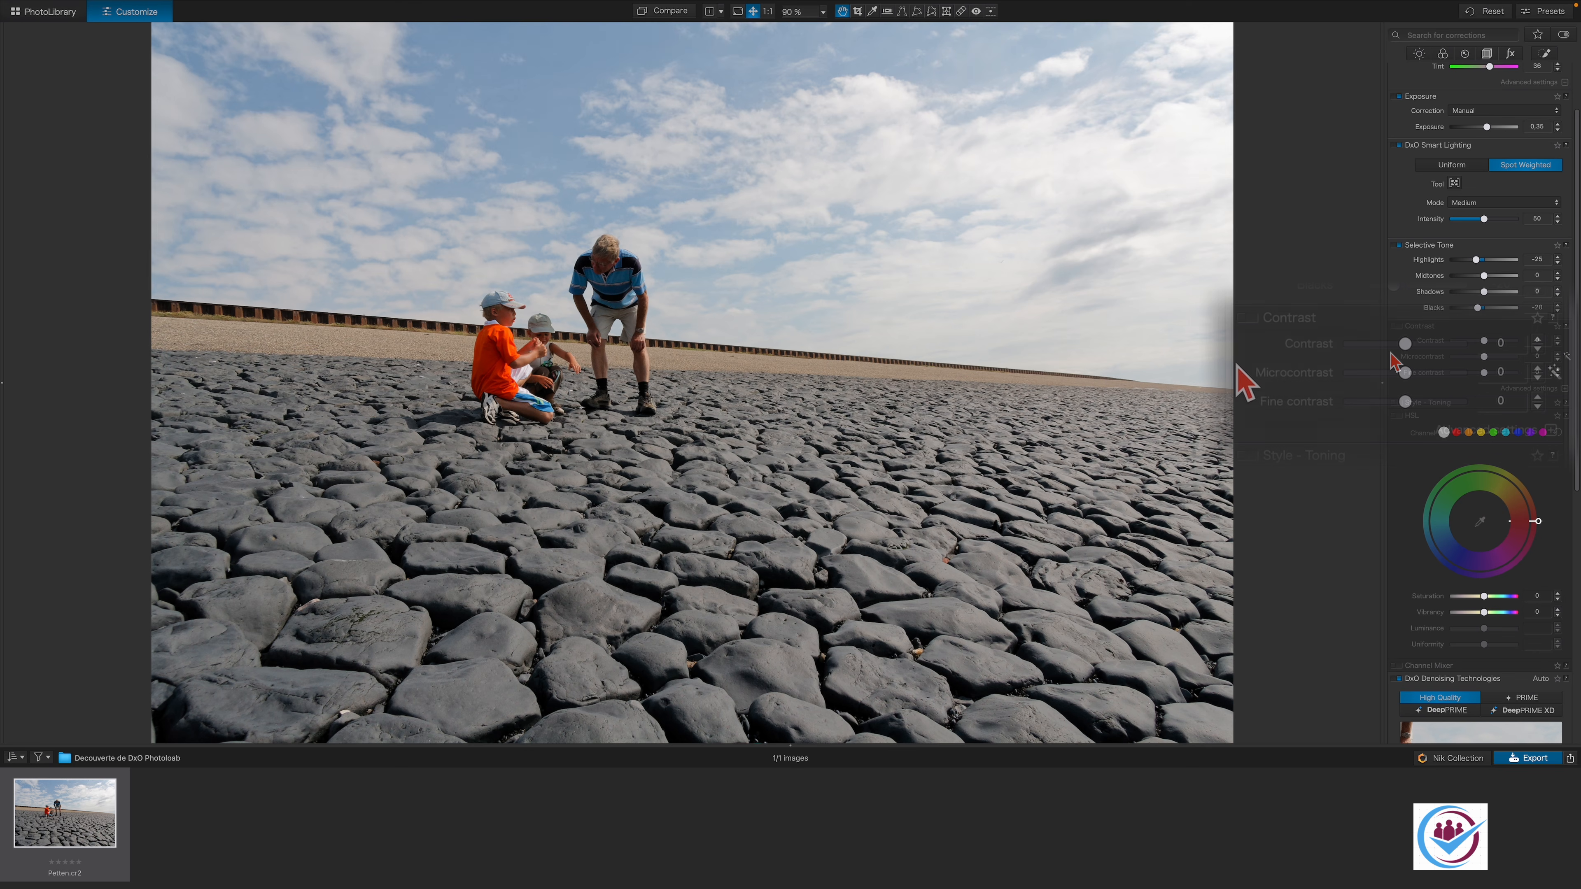
Step: Enable the Contrast correction and try Microcontrast at 100 before restoring its automatic value
click(1251, 319)
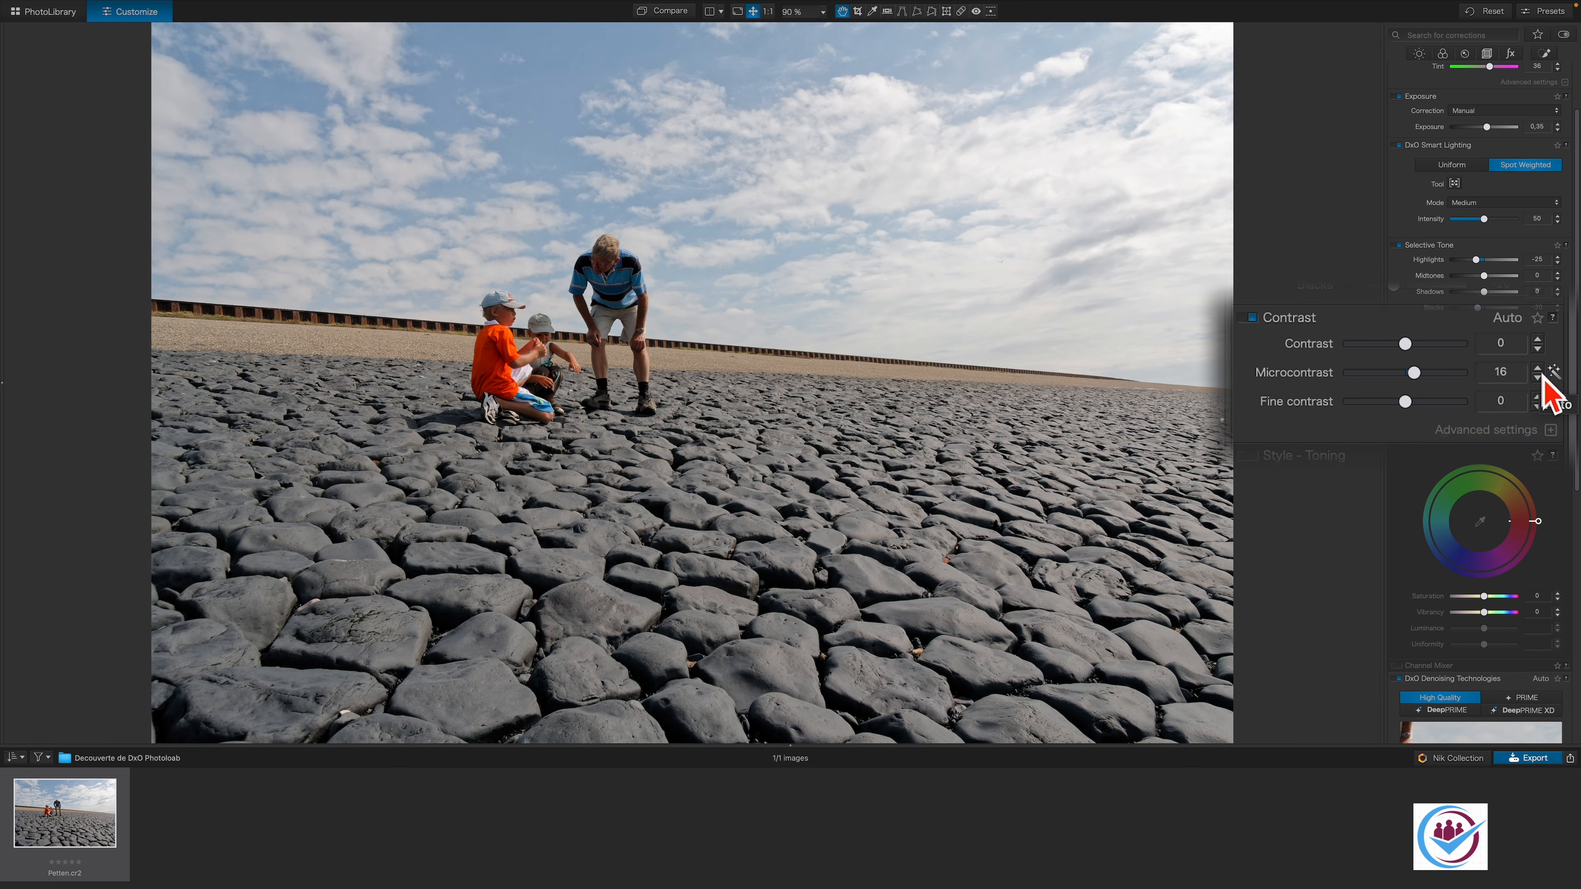
drag(1419, 372, 1486, 372)
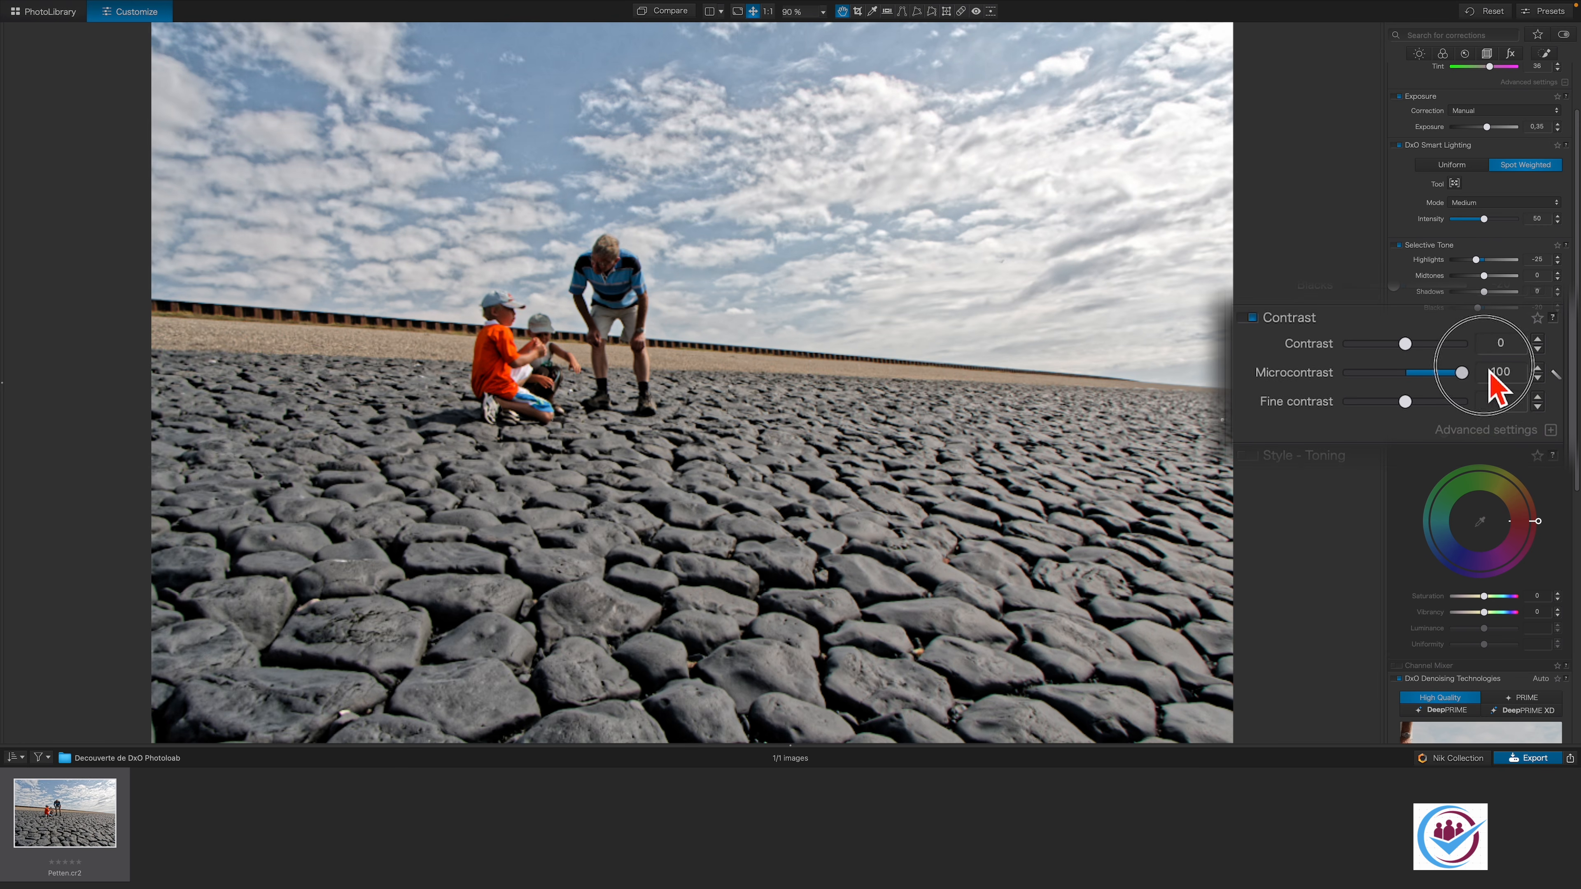
click(1554, 373)
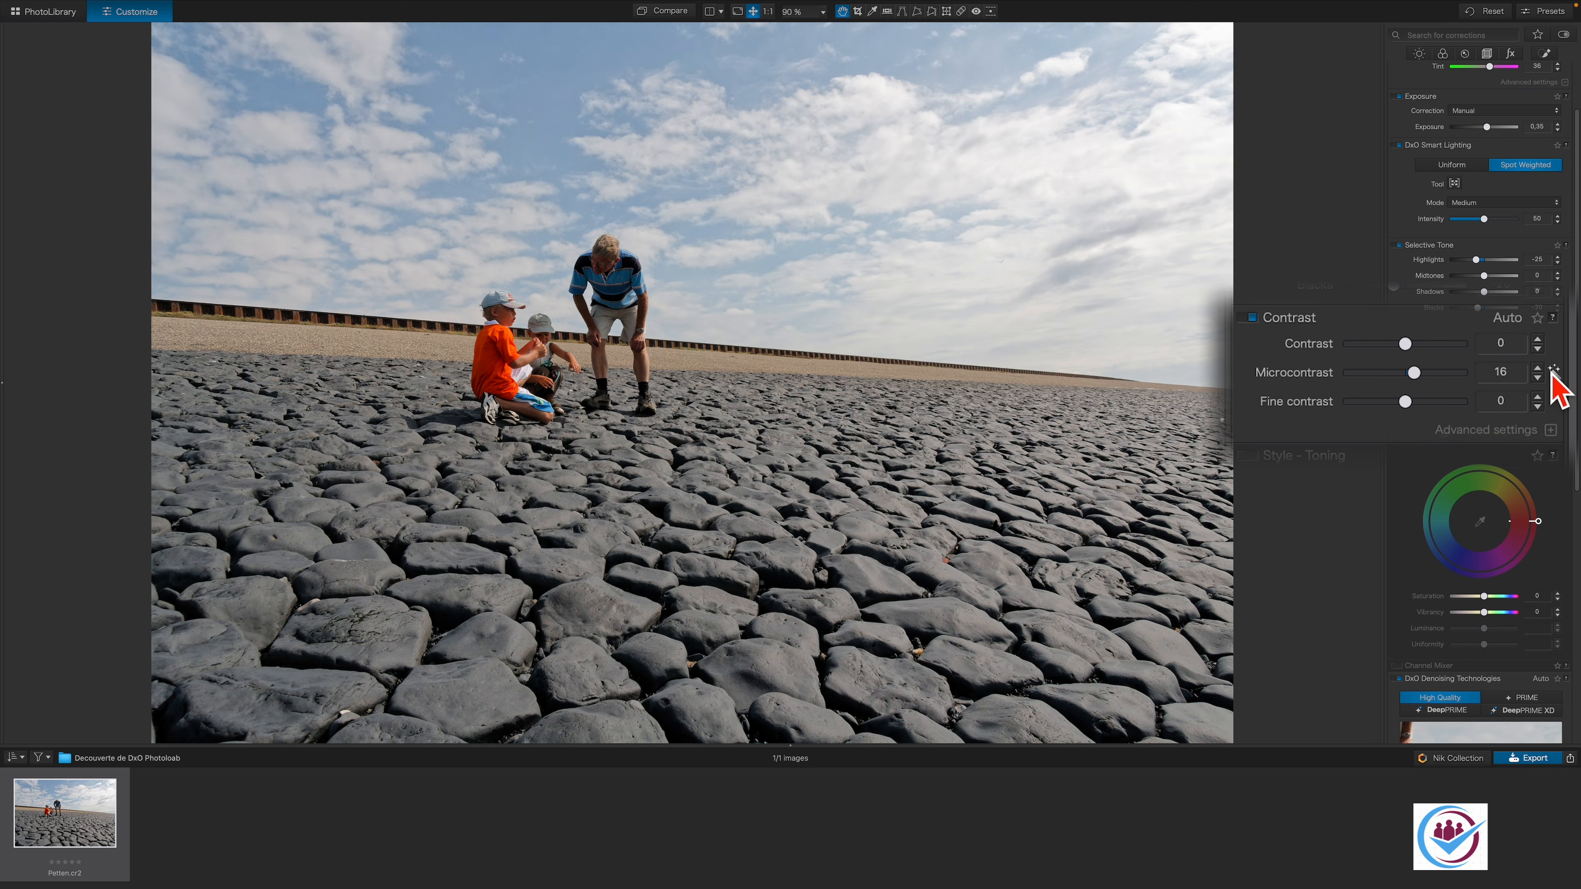
Step: Set the HSL vibrancy of the whole image to 40
scroll(1404, 424, down, 2)
scroll(1404, 435, down, 5)
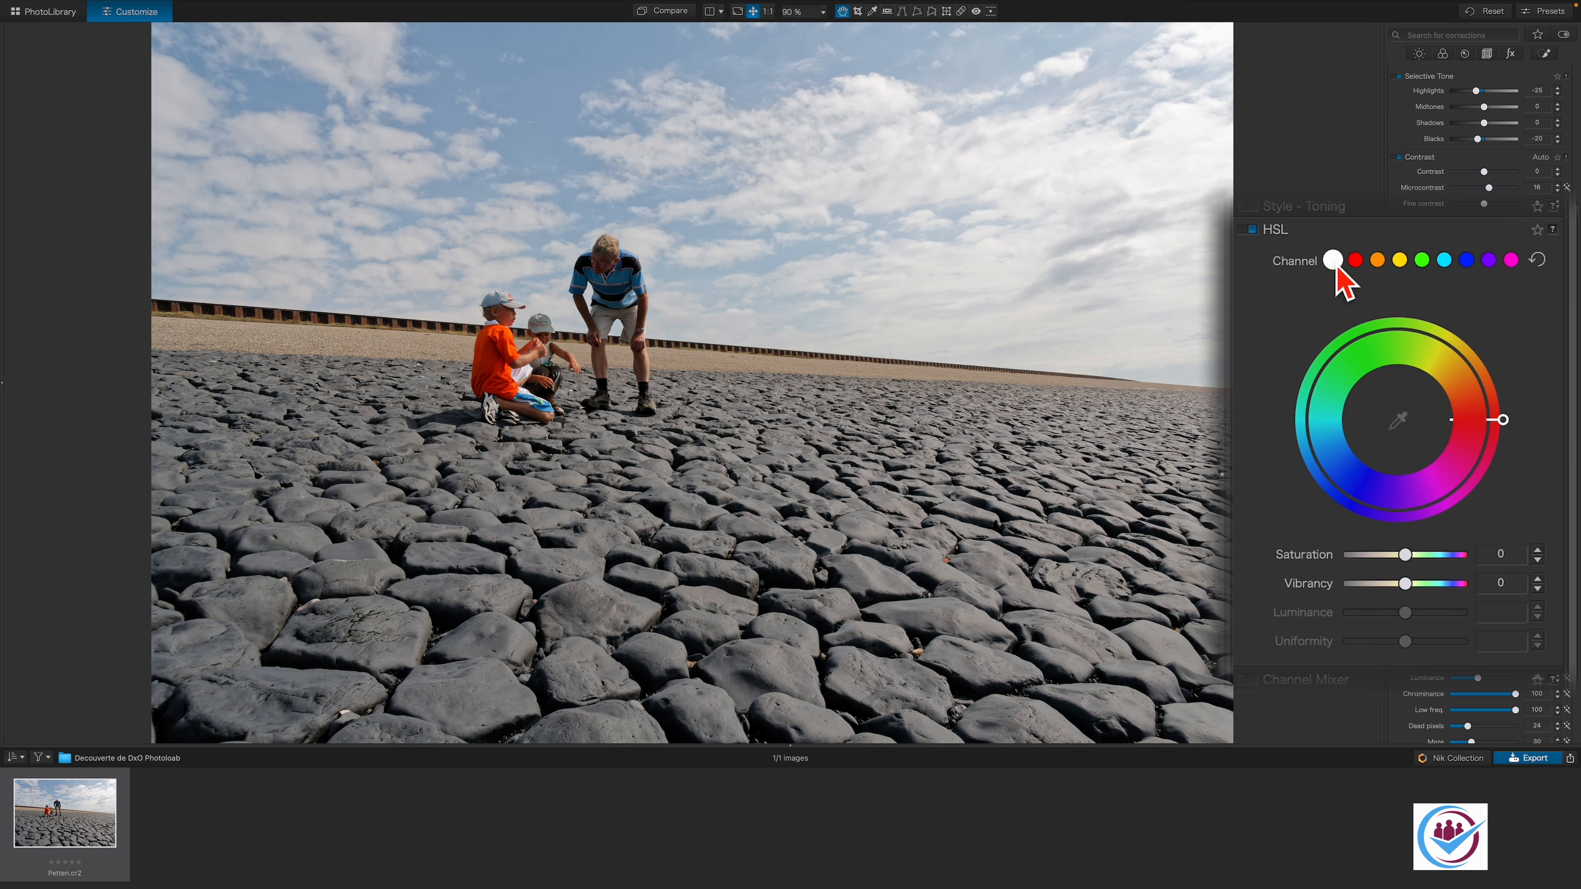
drag(1405, 583, 1429, 590)
Step: Match the red HSL channel to the boy's shirt with the hue picker and set its saturation to -20 and luminance to -10
scroll(496, 356, up, 3)
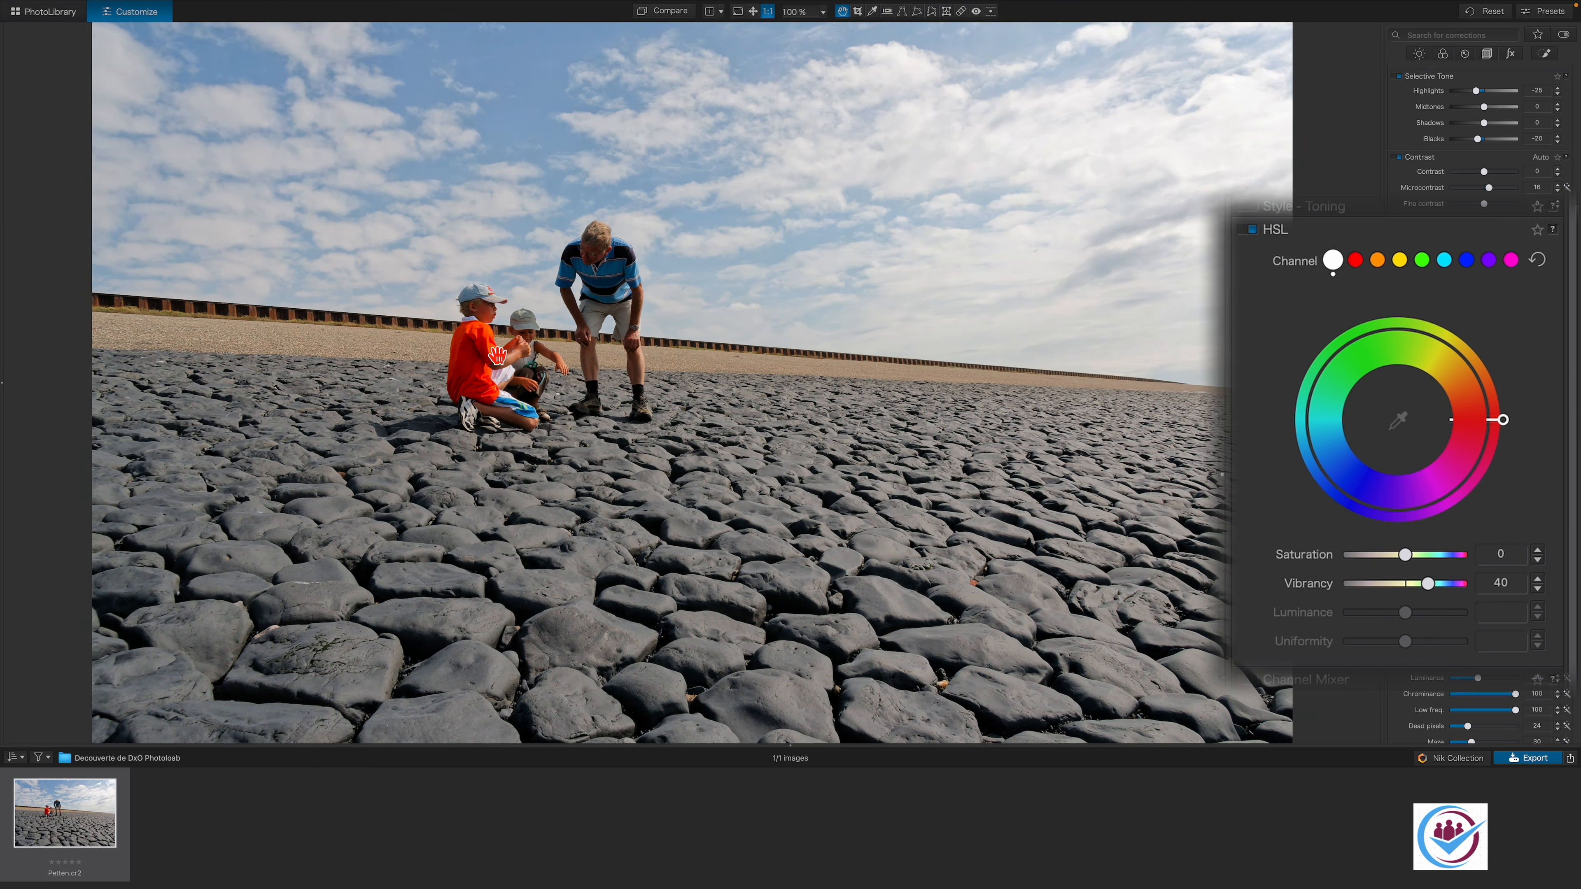
scroll(479, 356, up, 3)
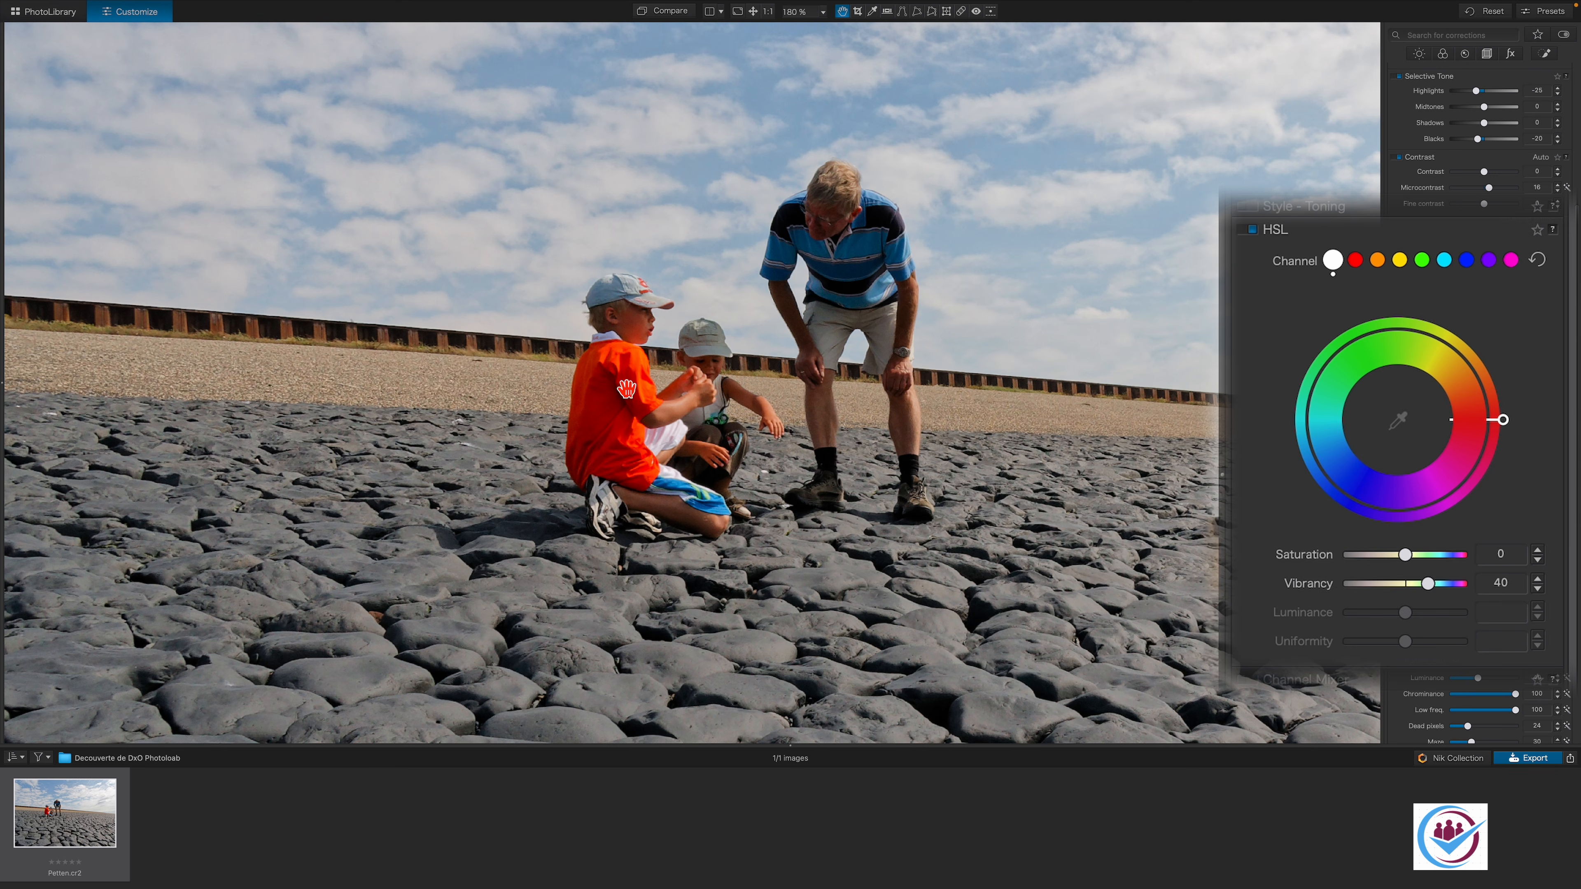
click(1354, 259)
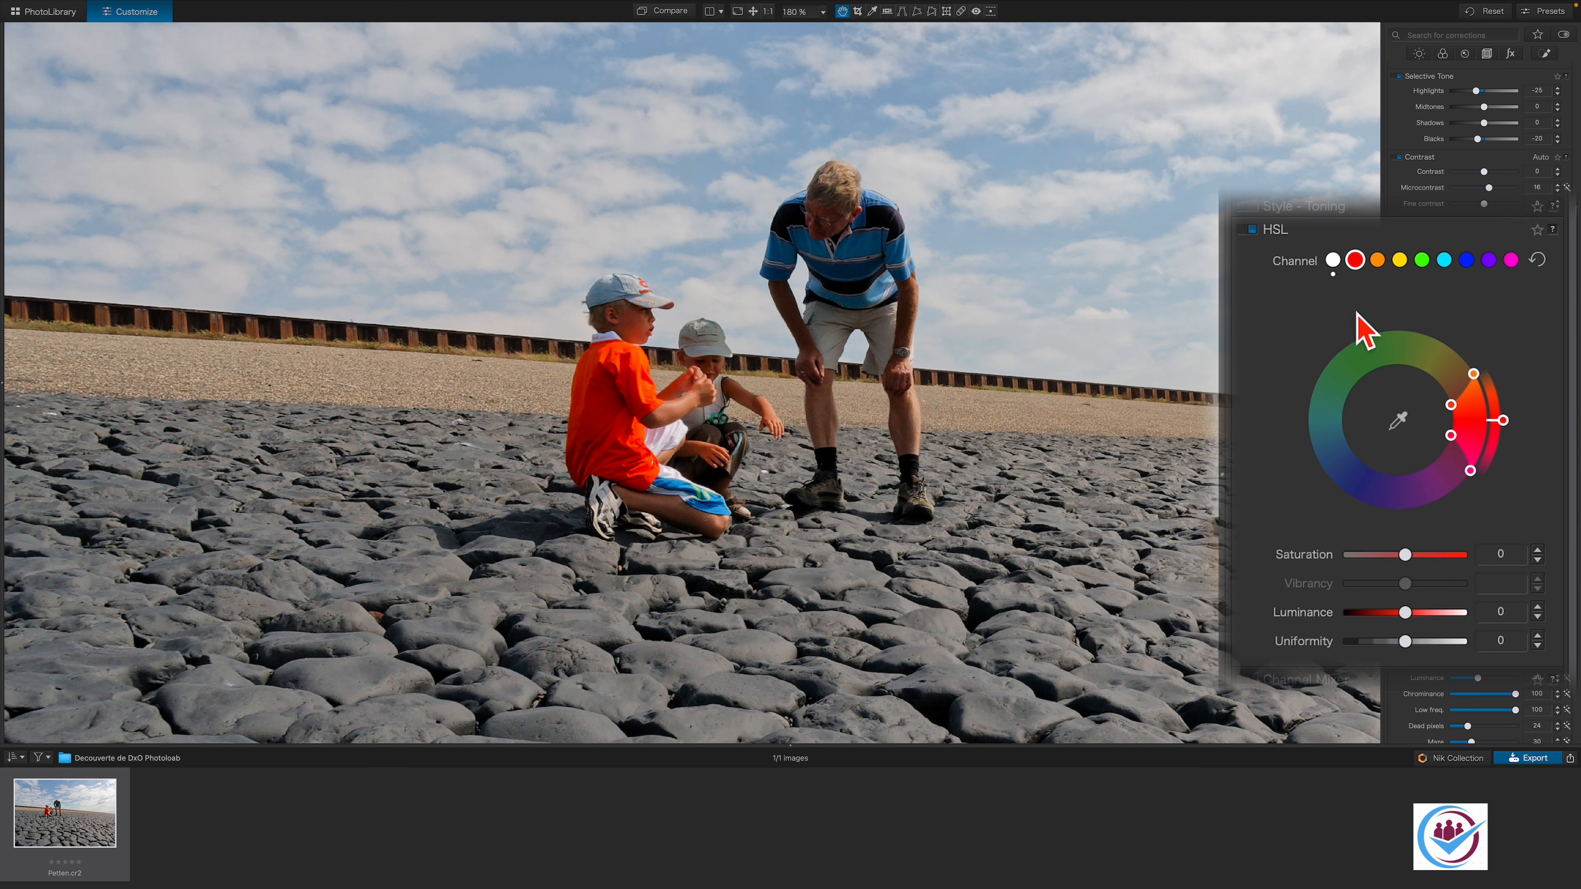
click(1399, 422)
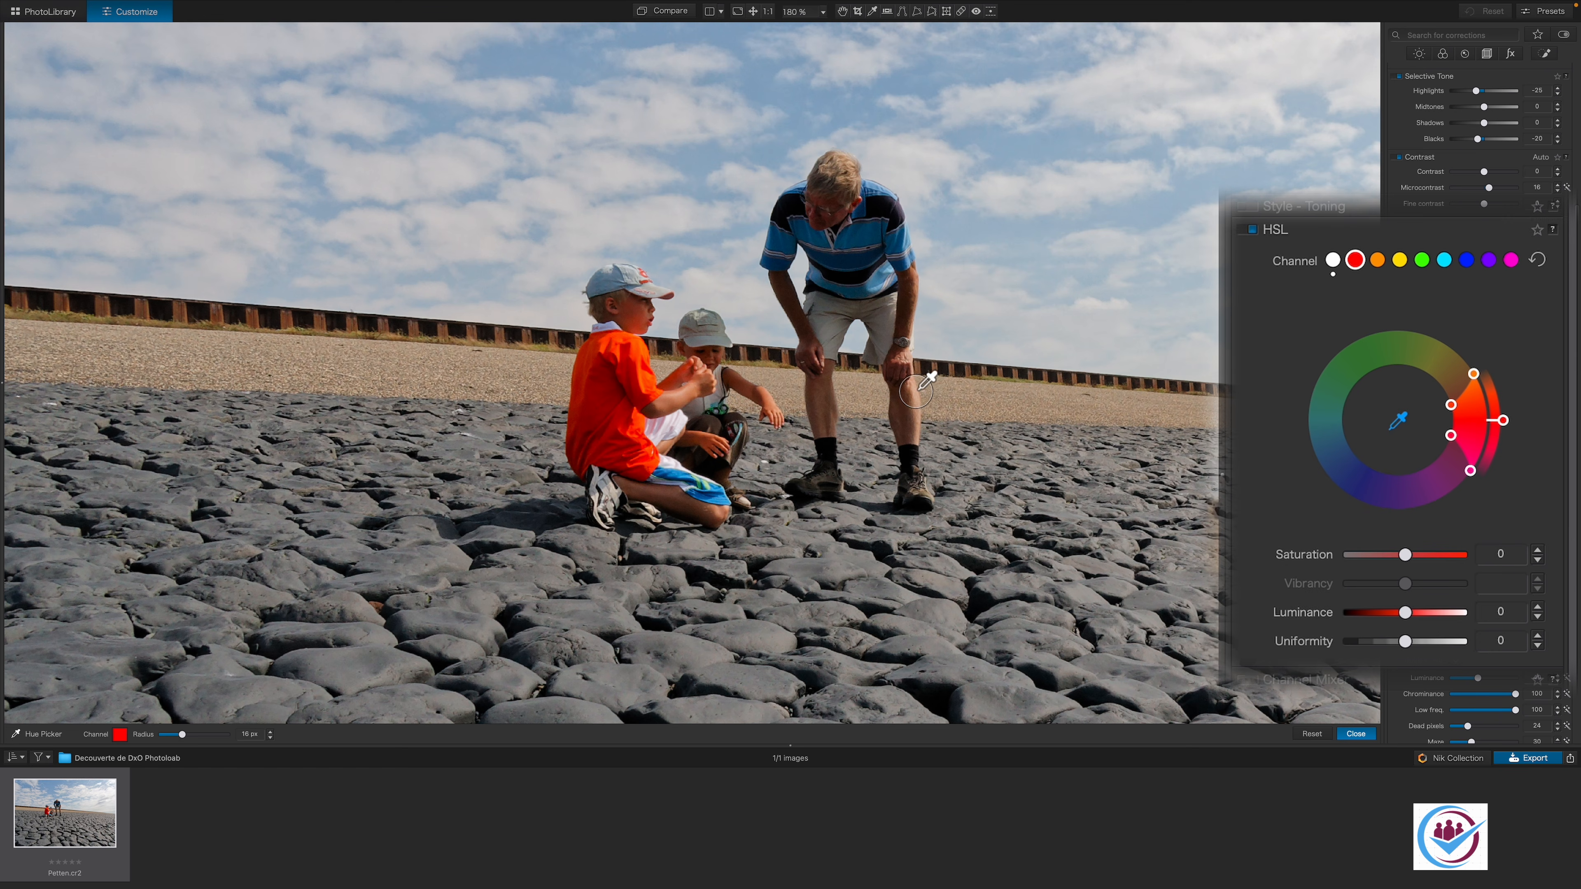
scroll(615, 343, down, 1)
click(617, 345)
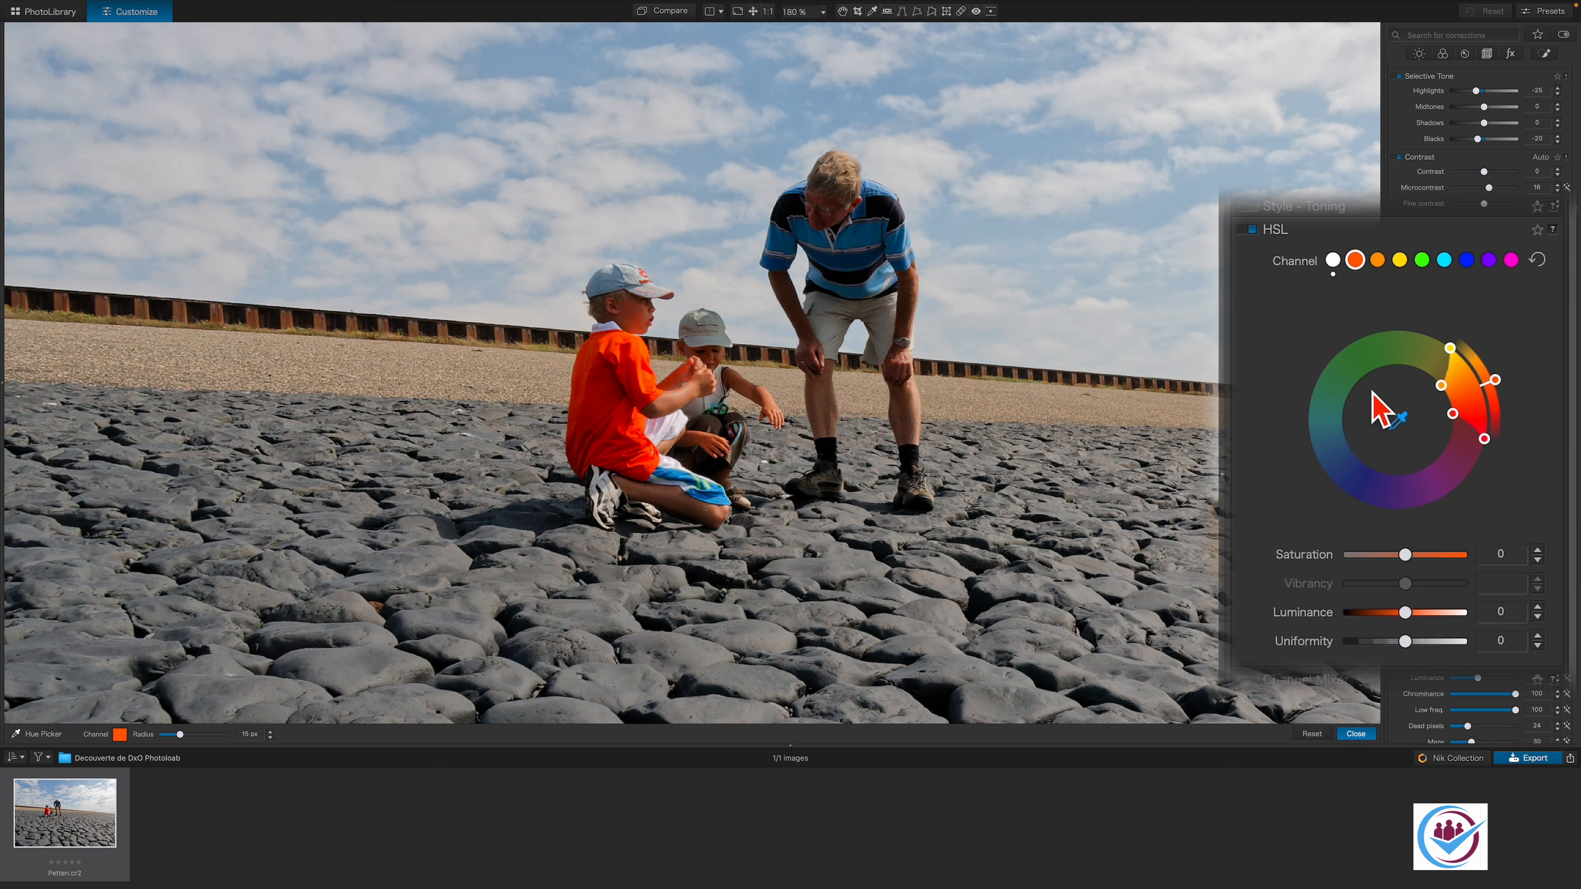
drag(1409, 560, 1393, 555)
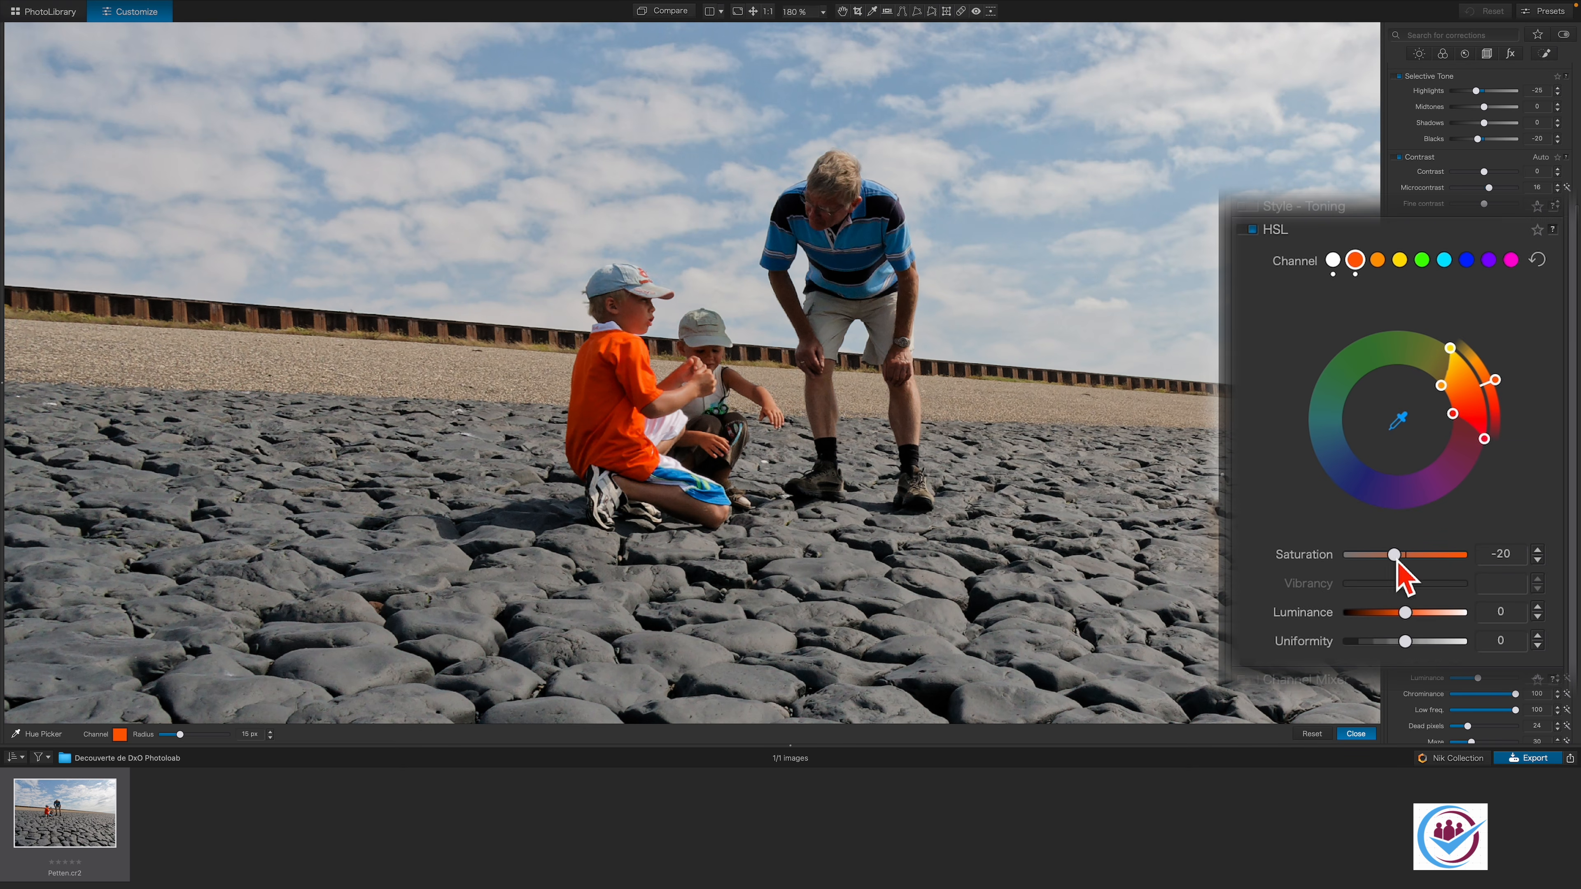
drag(1411, 614, 1402, 613)
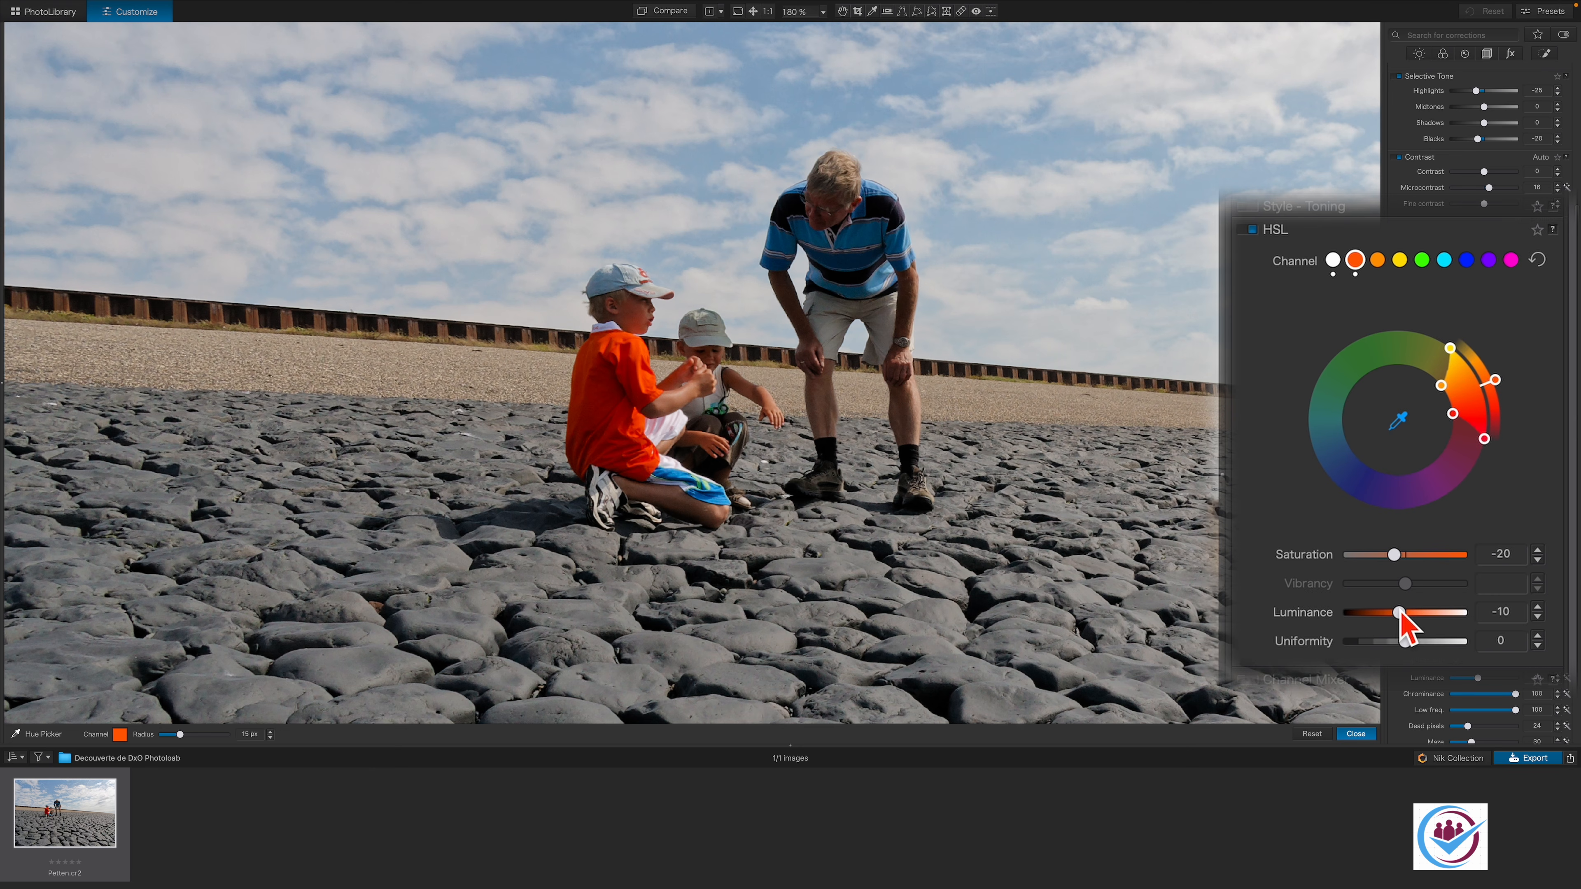
key(Escape)
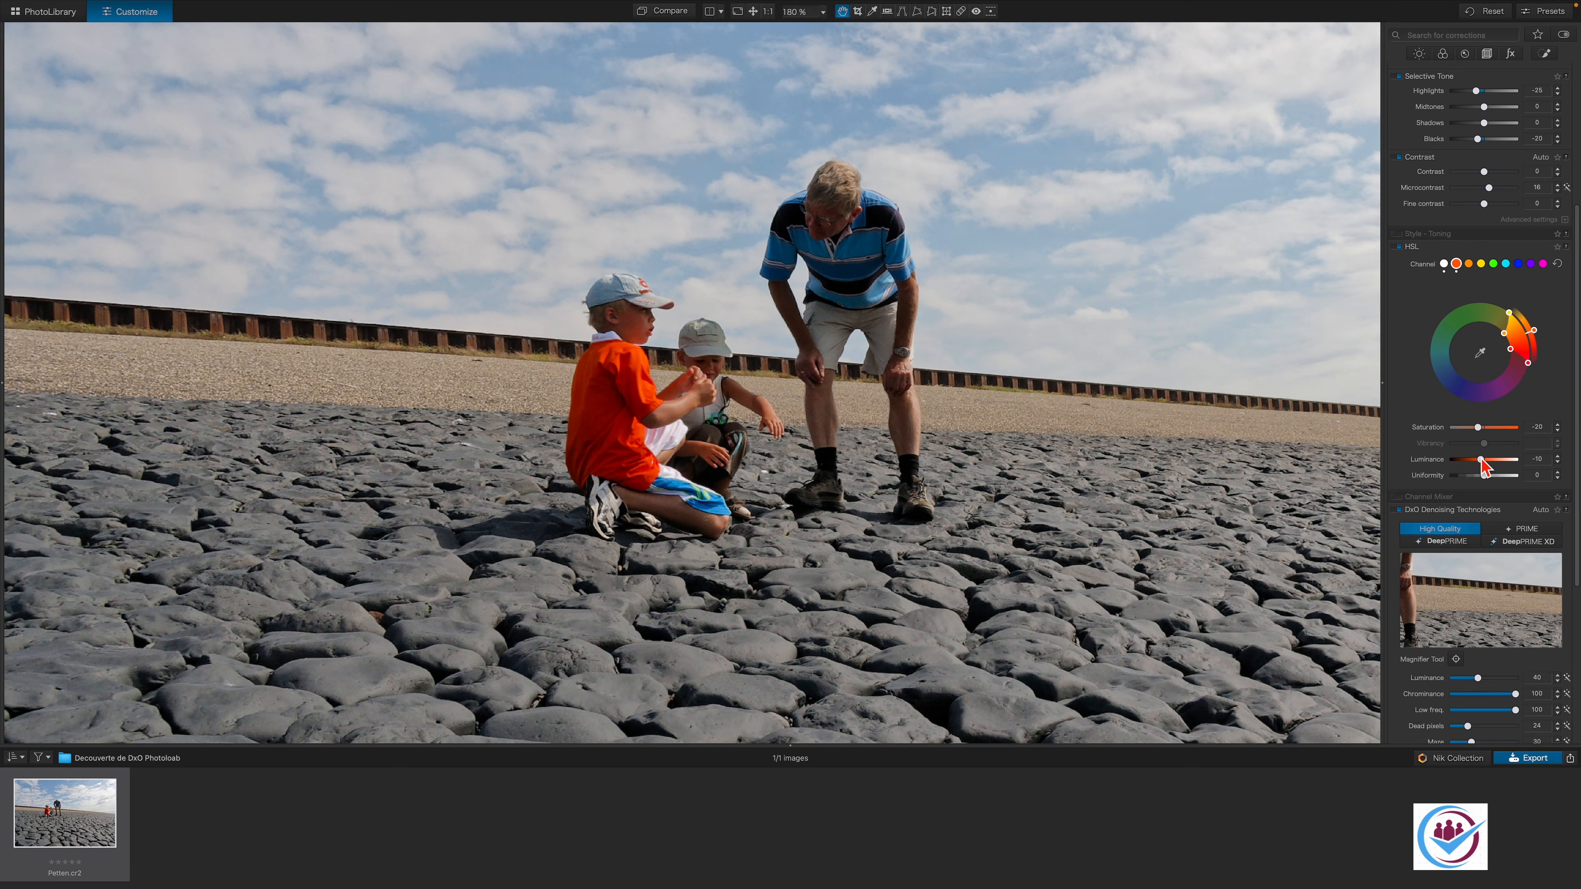
Step: Straighten the photo's horizon by enabling the automatic Horizon correction
click(752, 11)
scroll(1425, 511, down, 5)
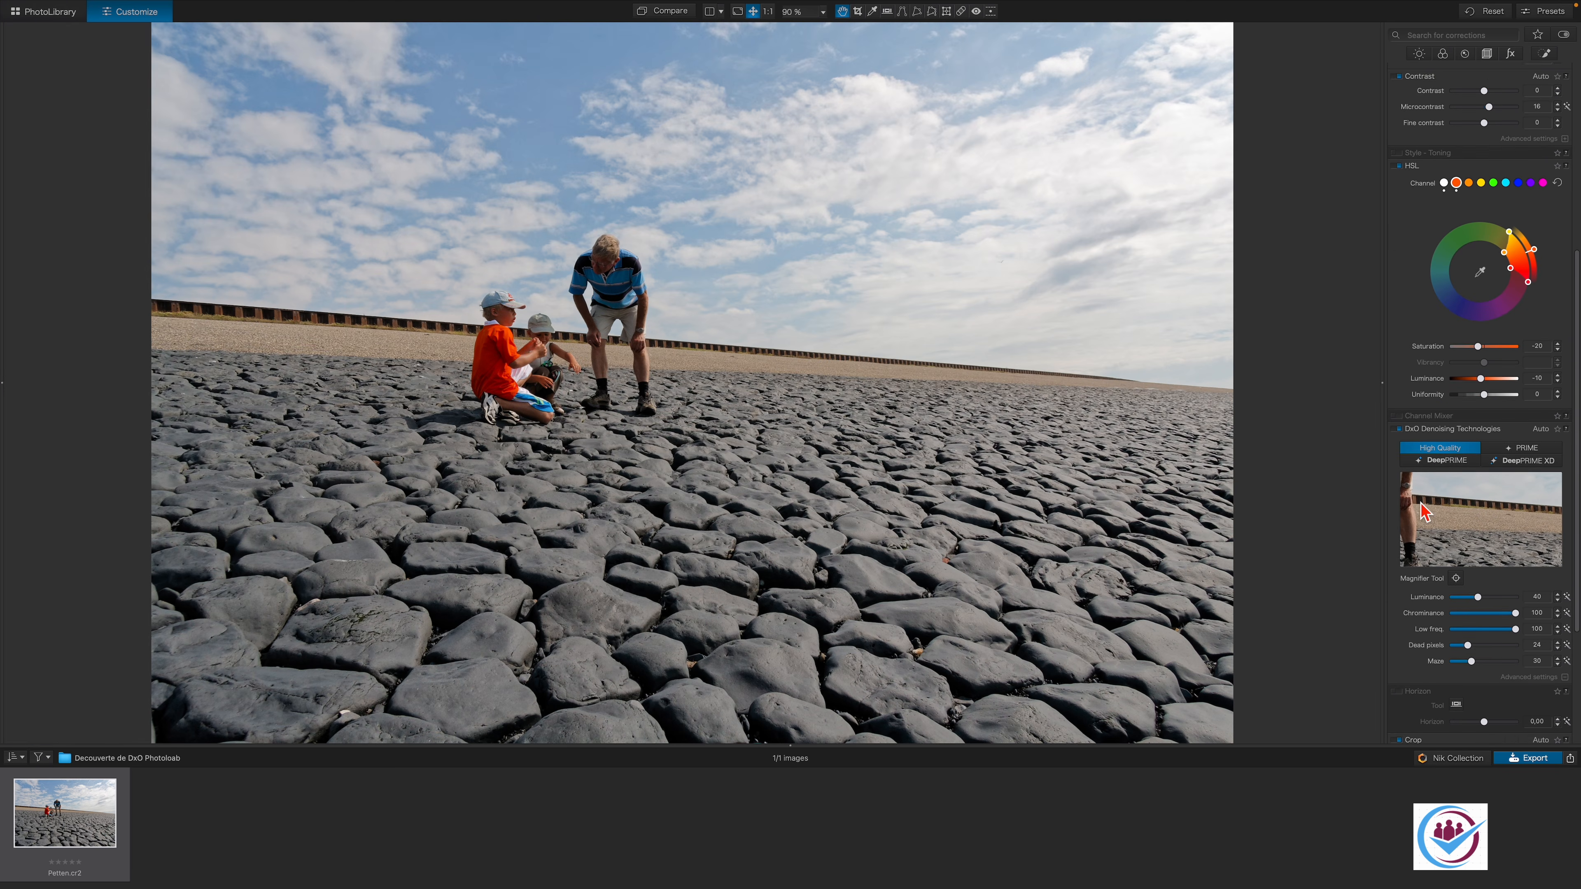
scroll(1425, 512, down, 2)
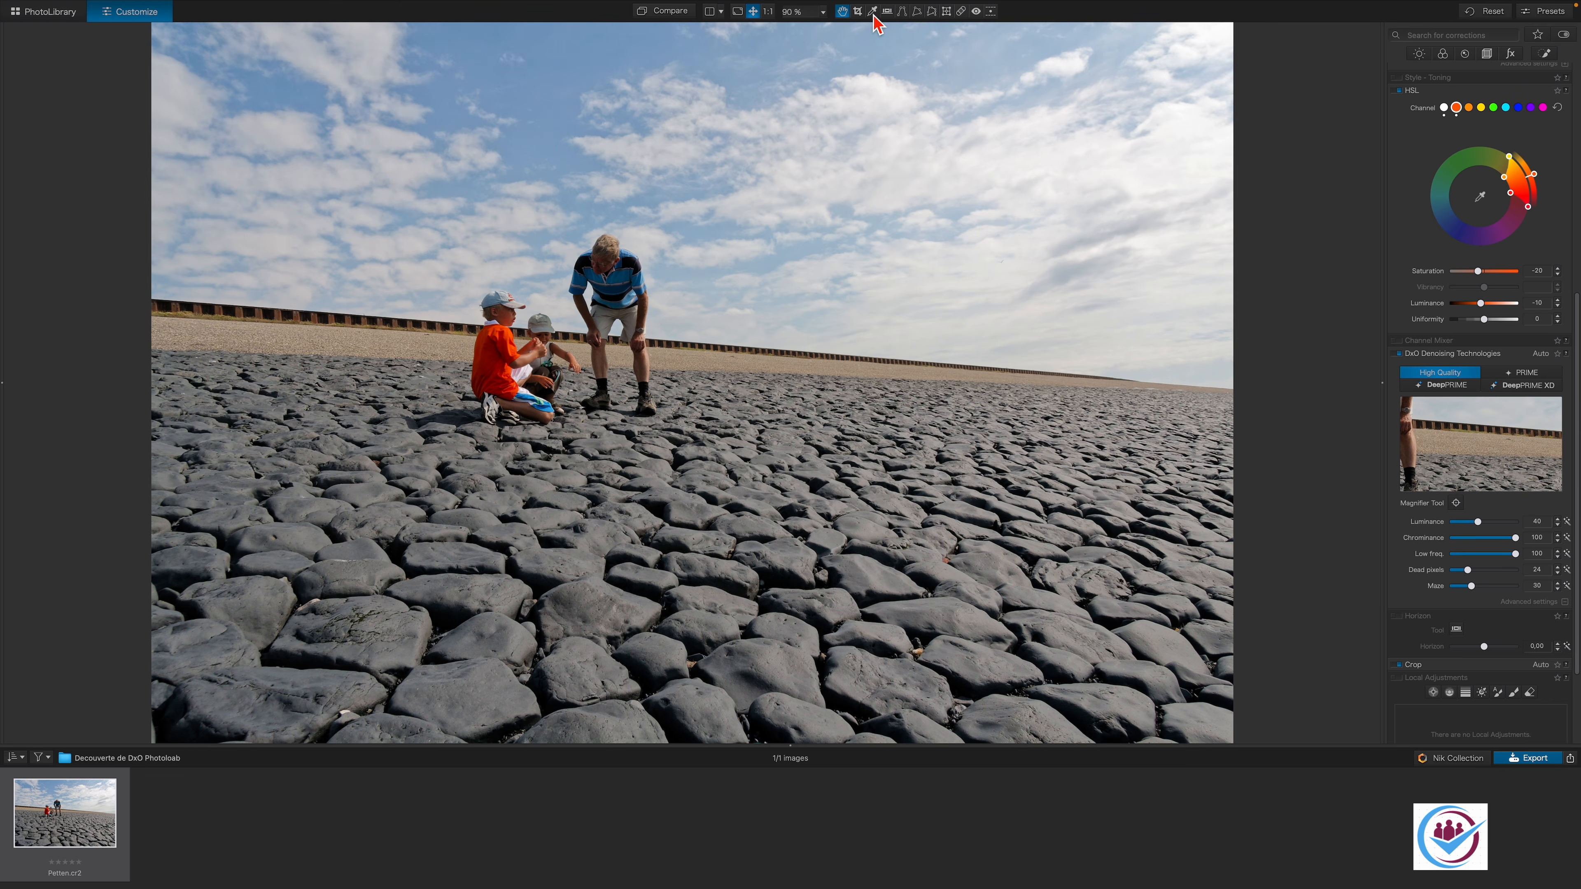
scroll(1429, 524, down, 1)
scroll(1428, 532, down, 3)
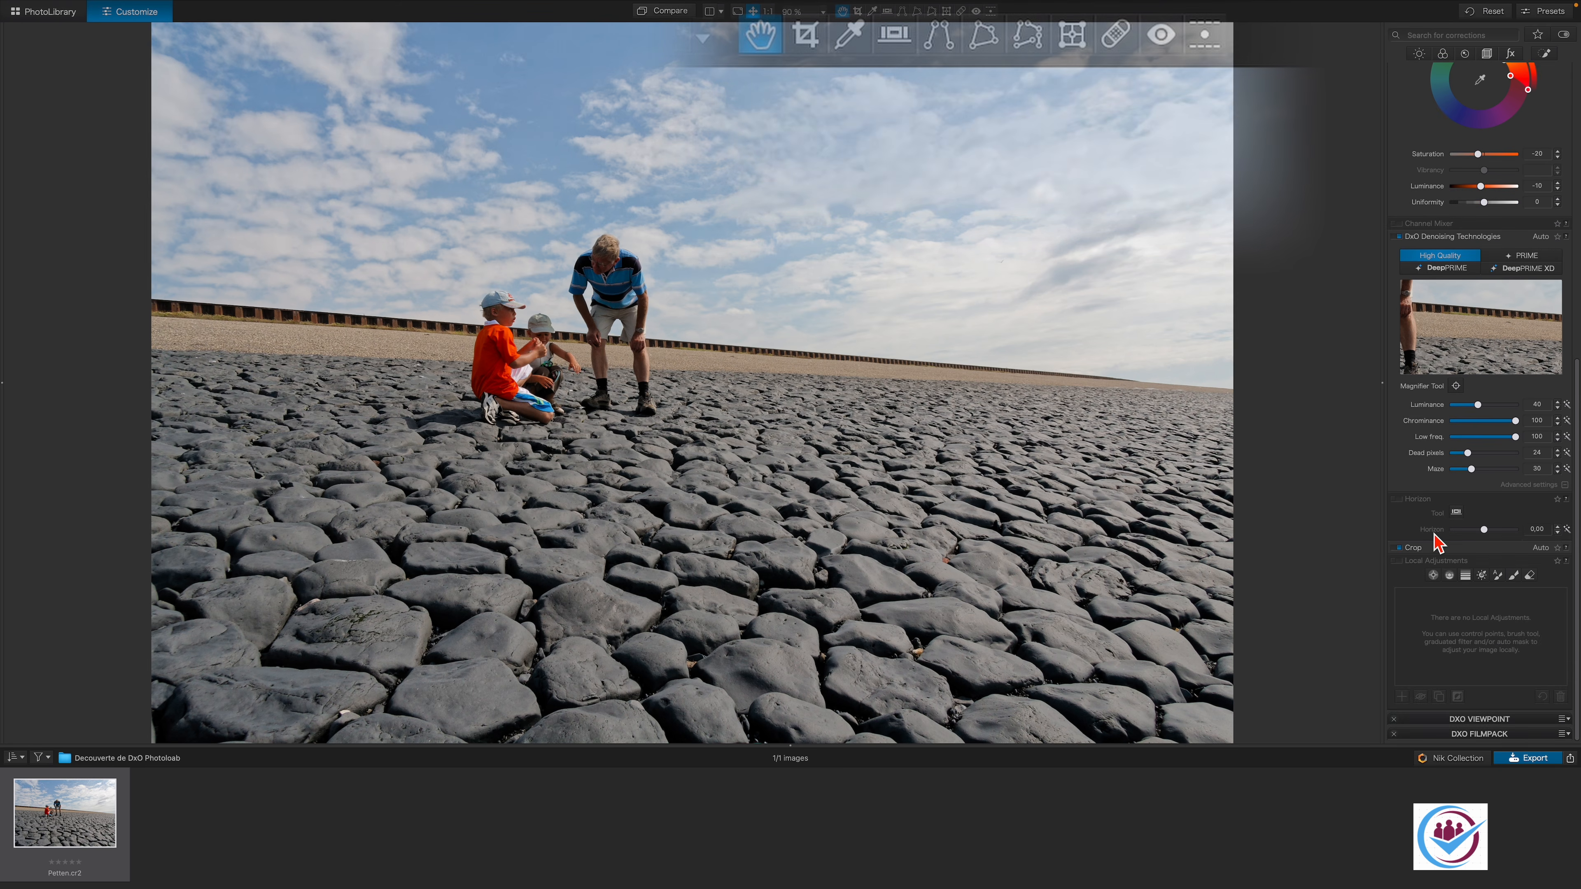
click(1399, 501)
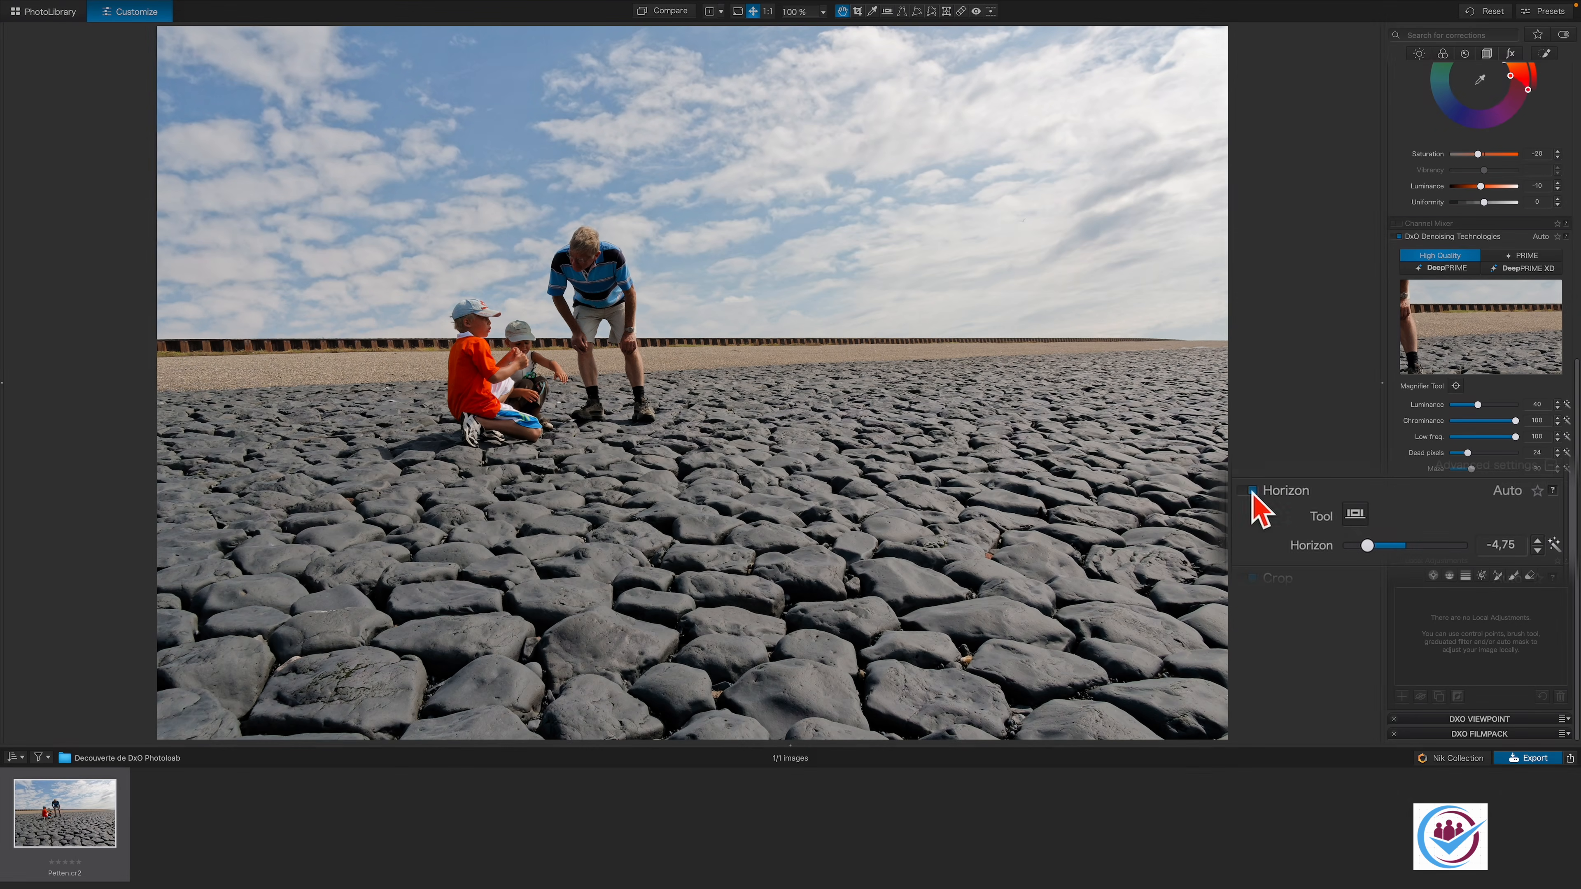
Step: Level the horizon manually with the Horizon tool along the line where the stones meet the sand, at about -2.09
click(1356, 520)
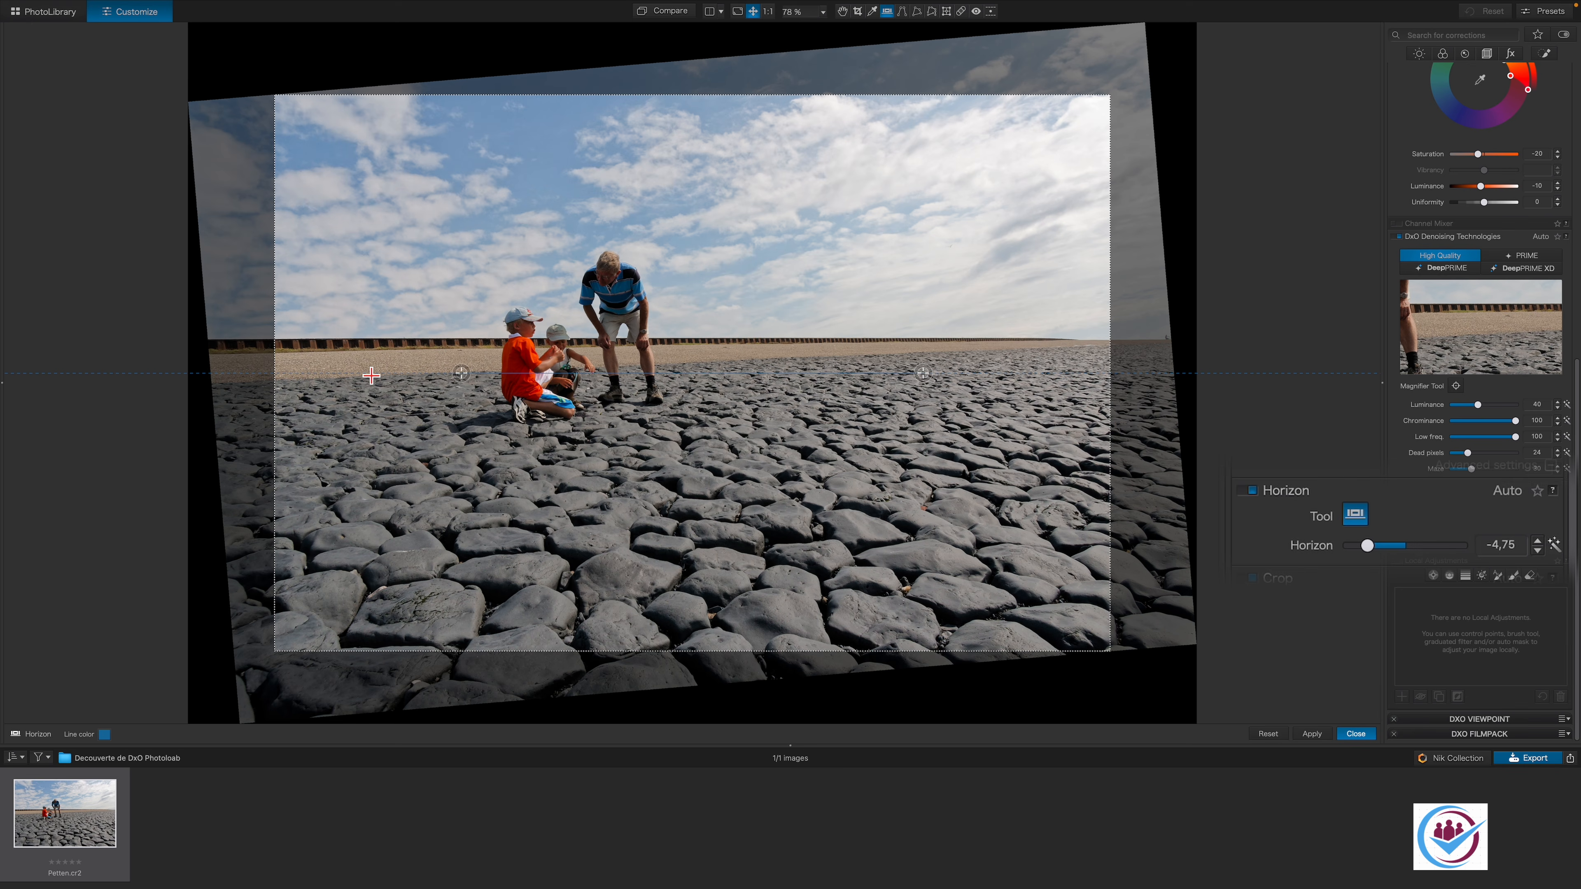
mouse_move(371, 375)
mouse_down()
mouse_move(622, 355)
mouse_move(921, 363)
mouse_move(910, 352)
mouse_up()
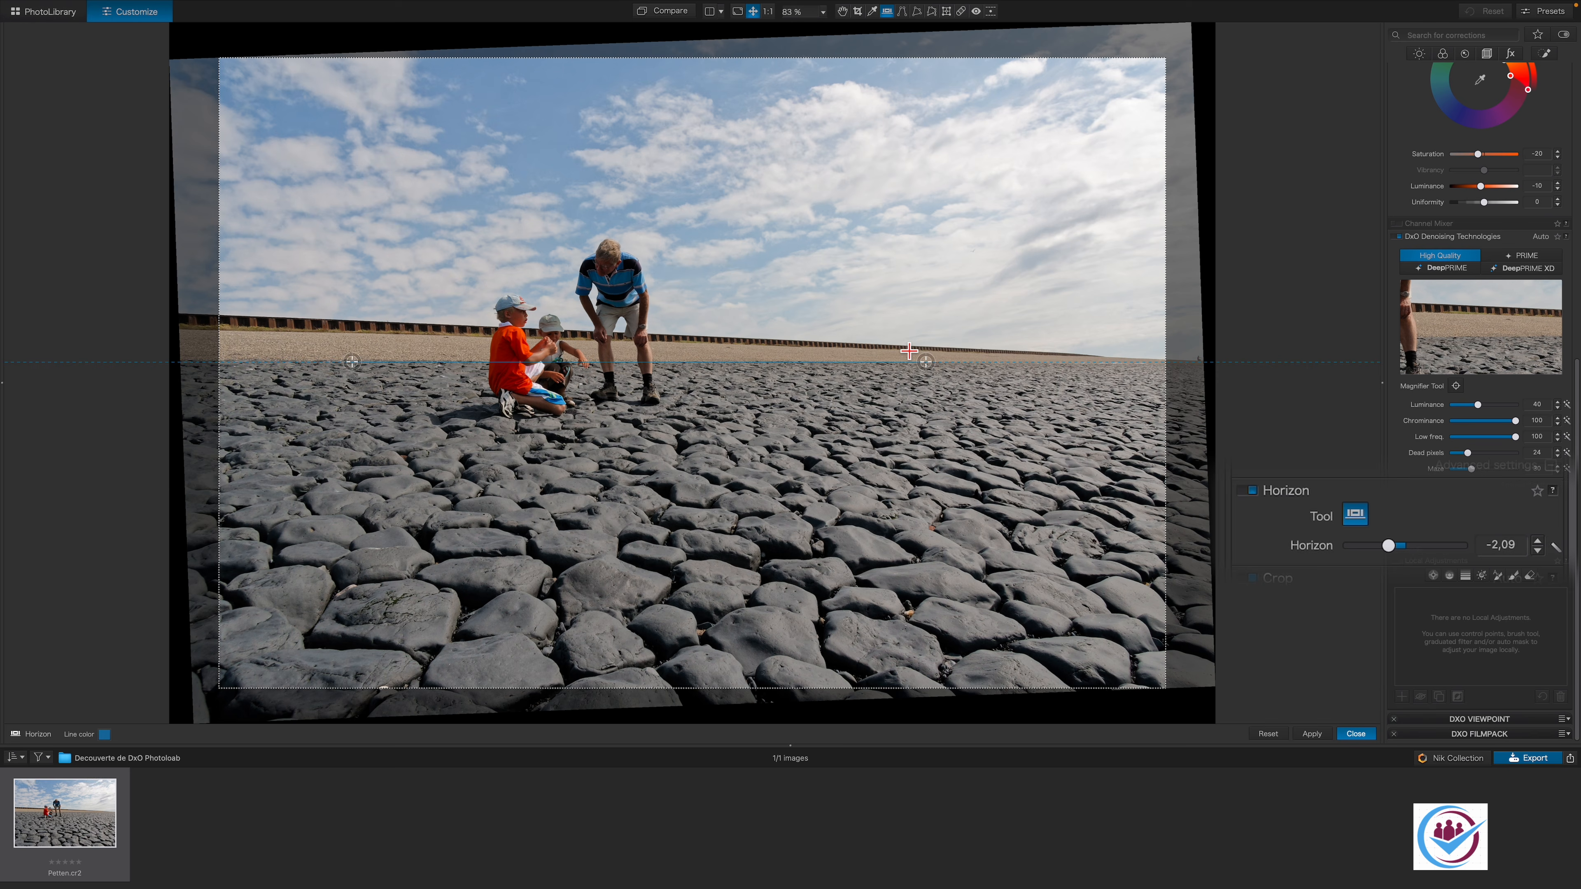
key(Return)
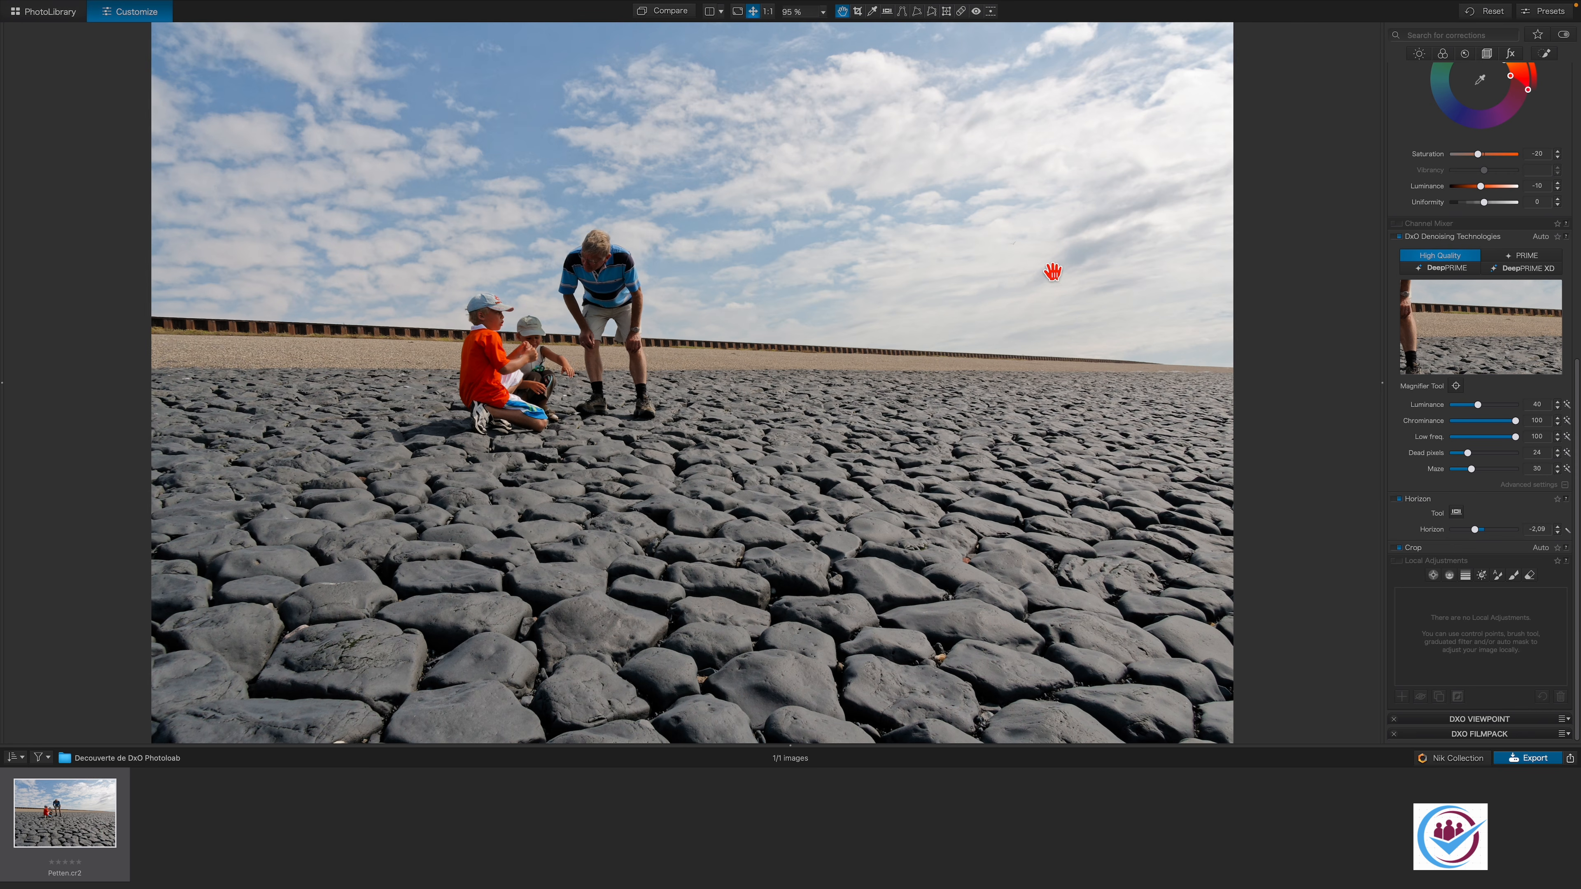
Step: Add a local graduated filter over the foreground stones, fading out below the group of people
click(1547, 55)
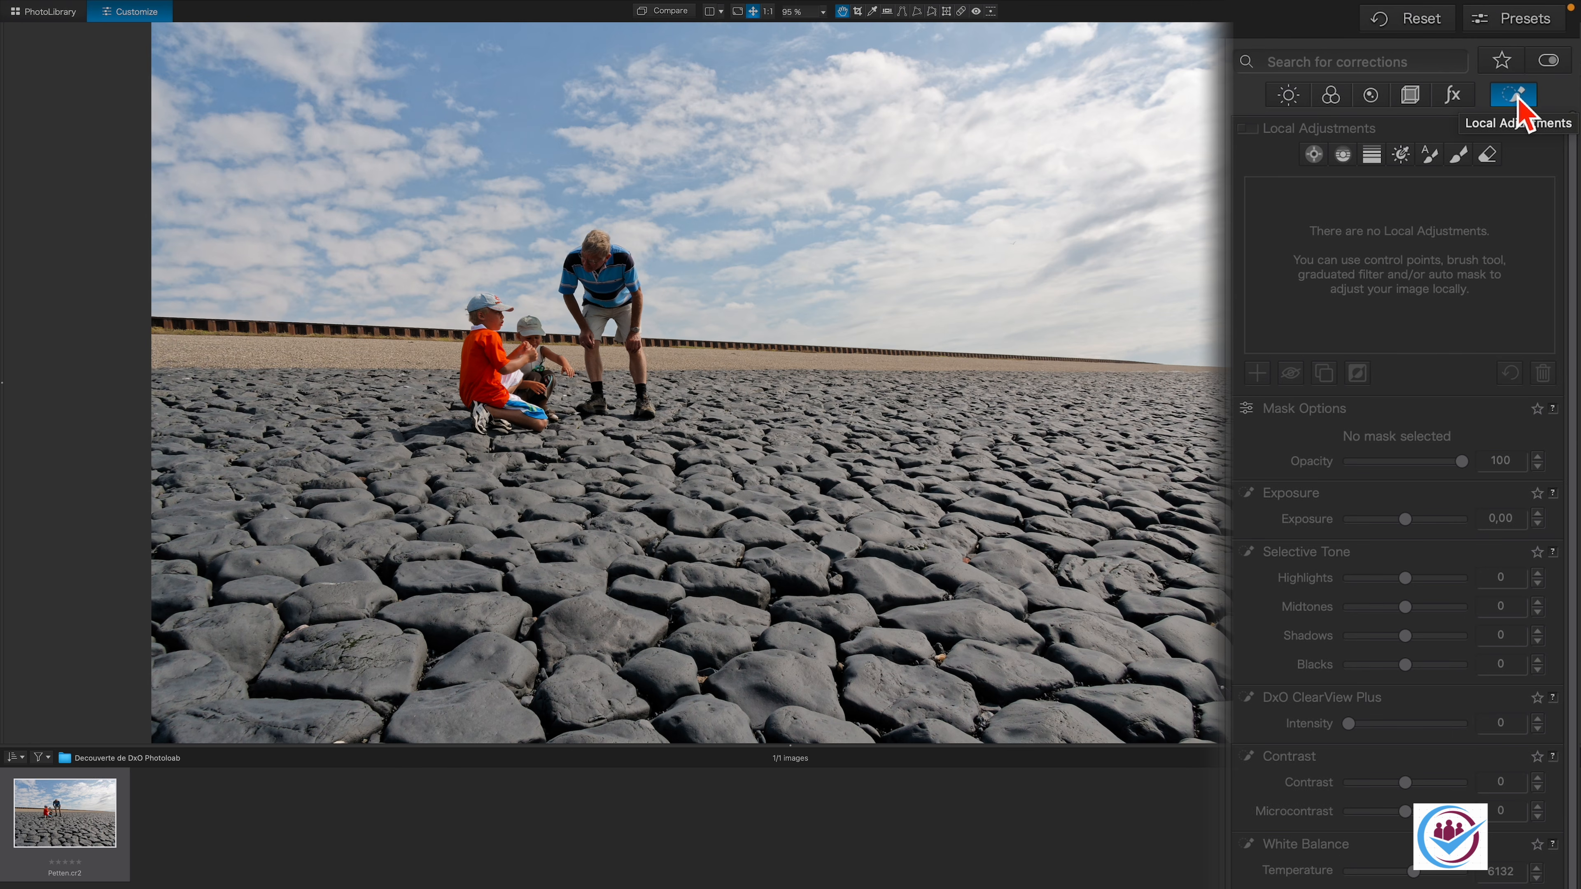
click(1371, 159)
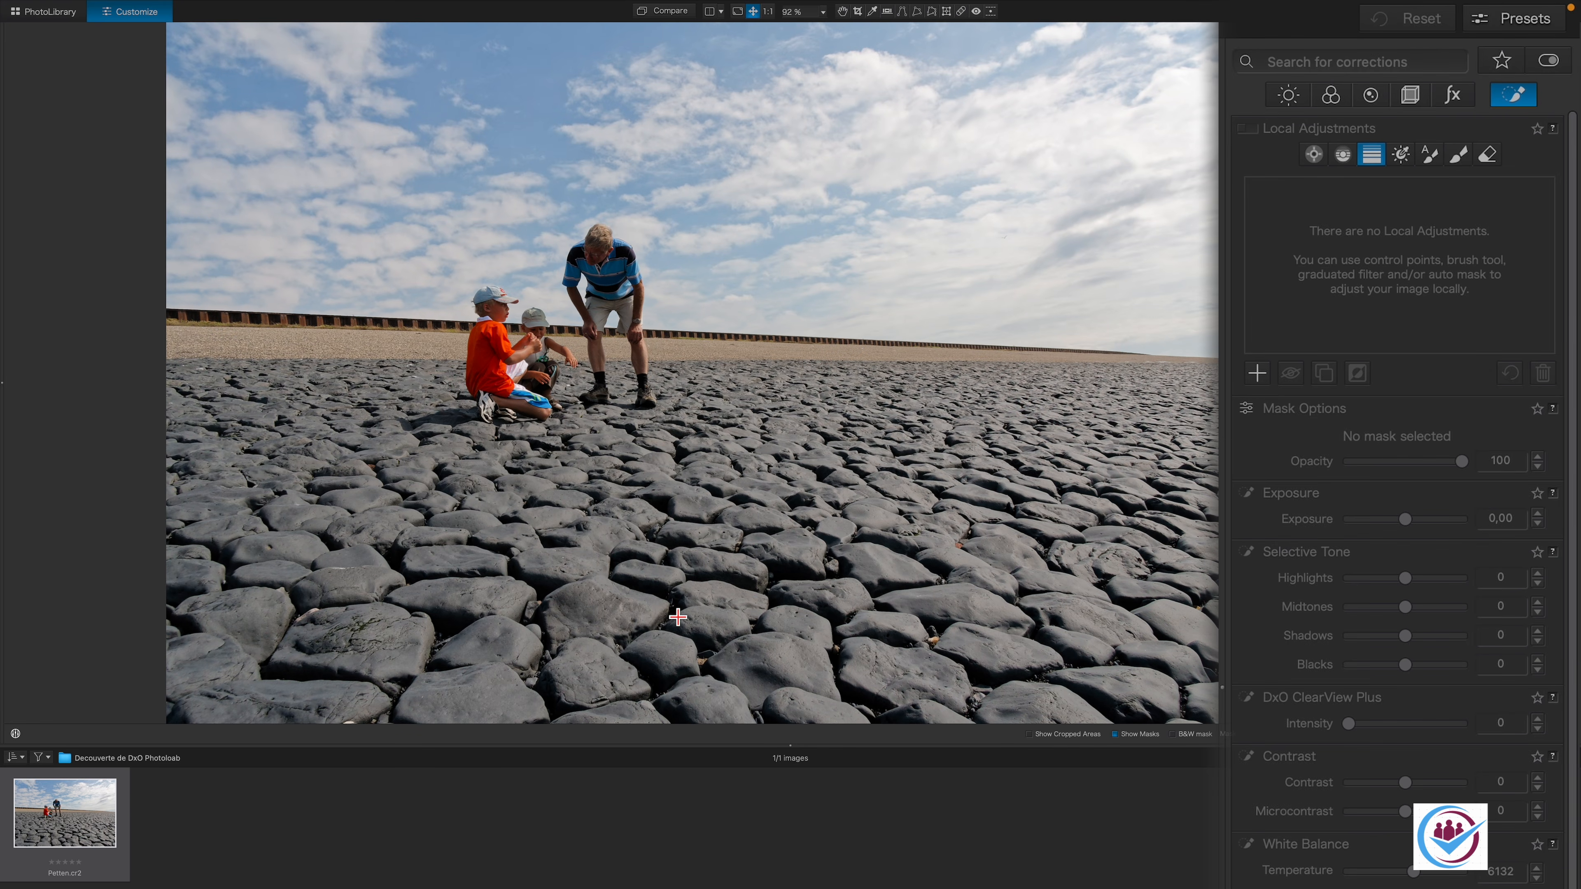
drag(677, 618, 674, 440)
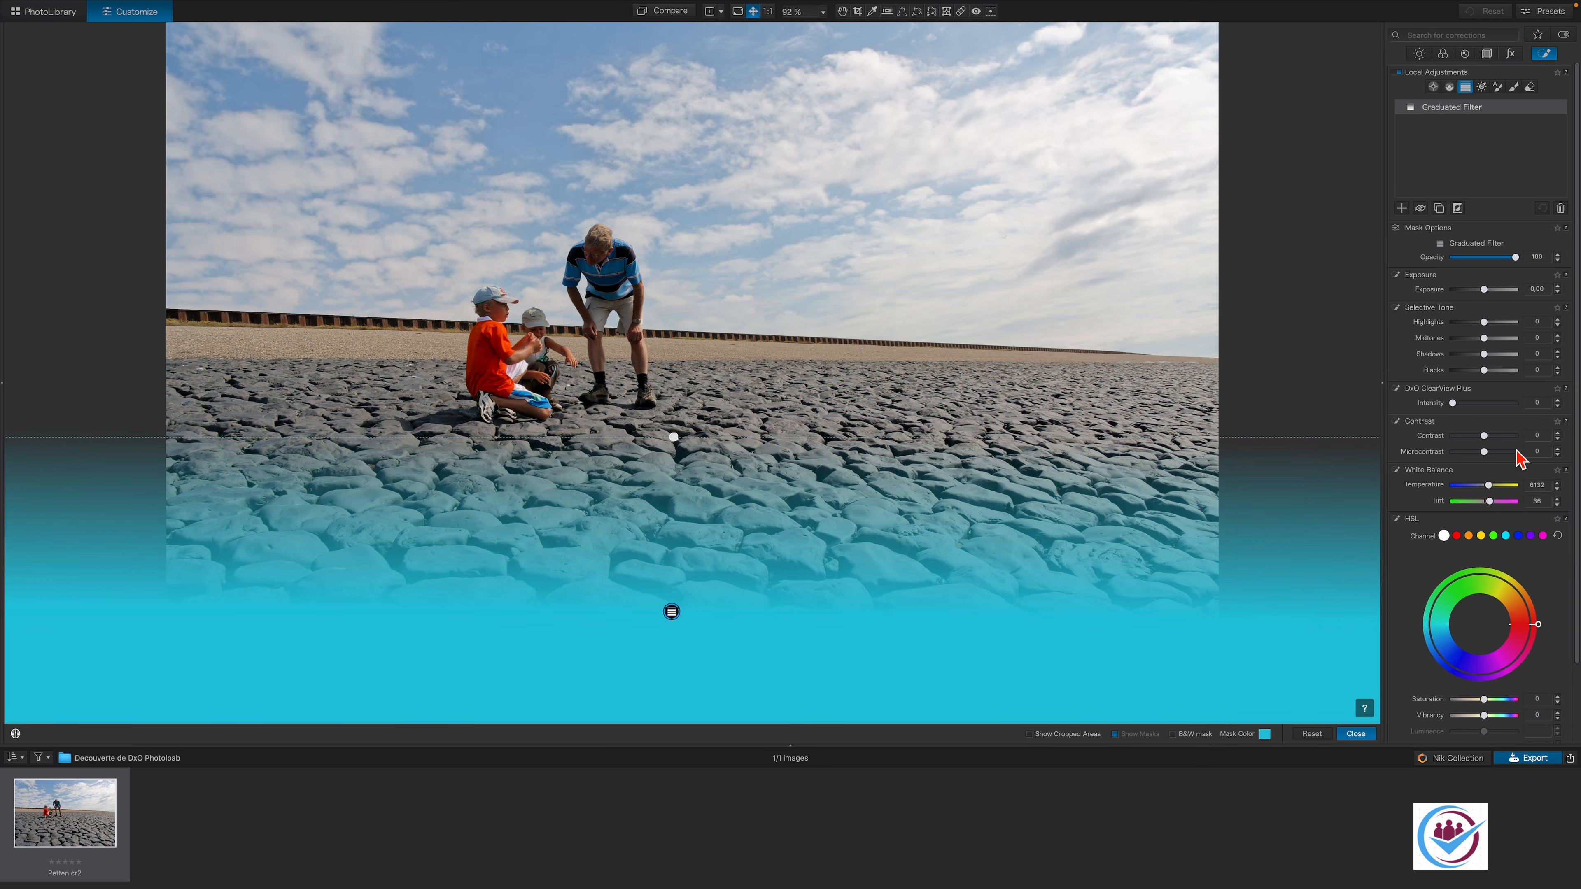
Step: Apply a slight blur to the graduated filter and compare the photo with the filter hidden and shown
scroll(1517, 455, down, 3)
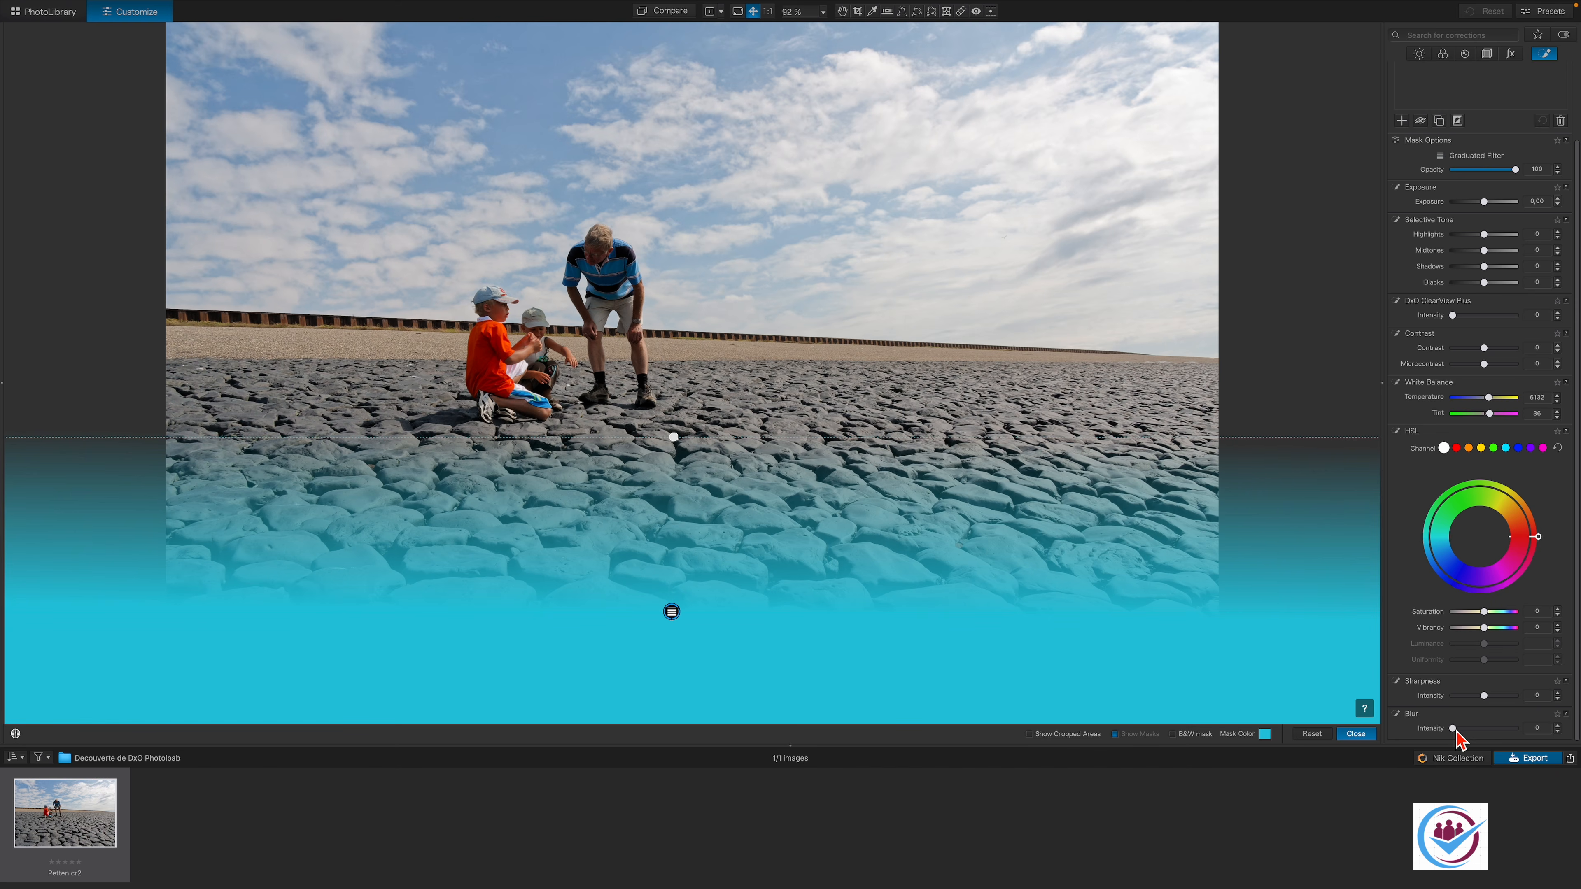
drag(1453, 728, 1459, 728)
click(1353, 734)
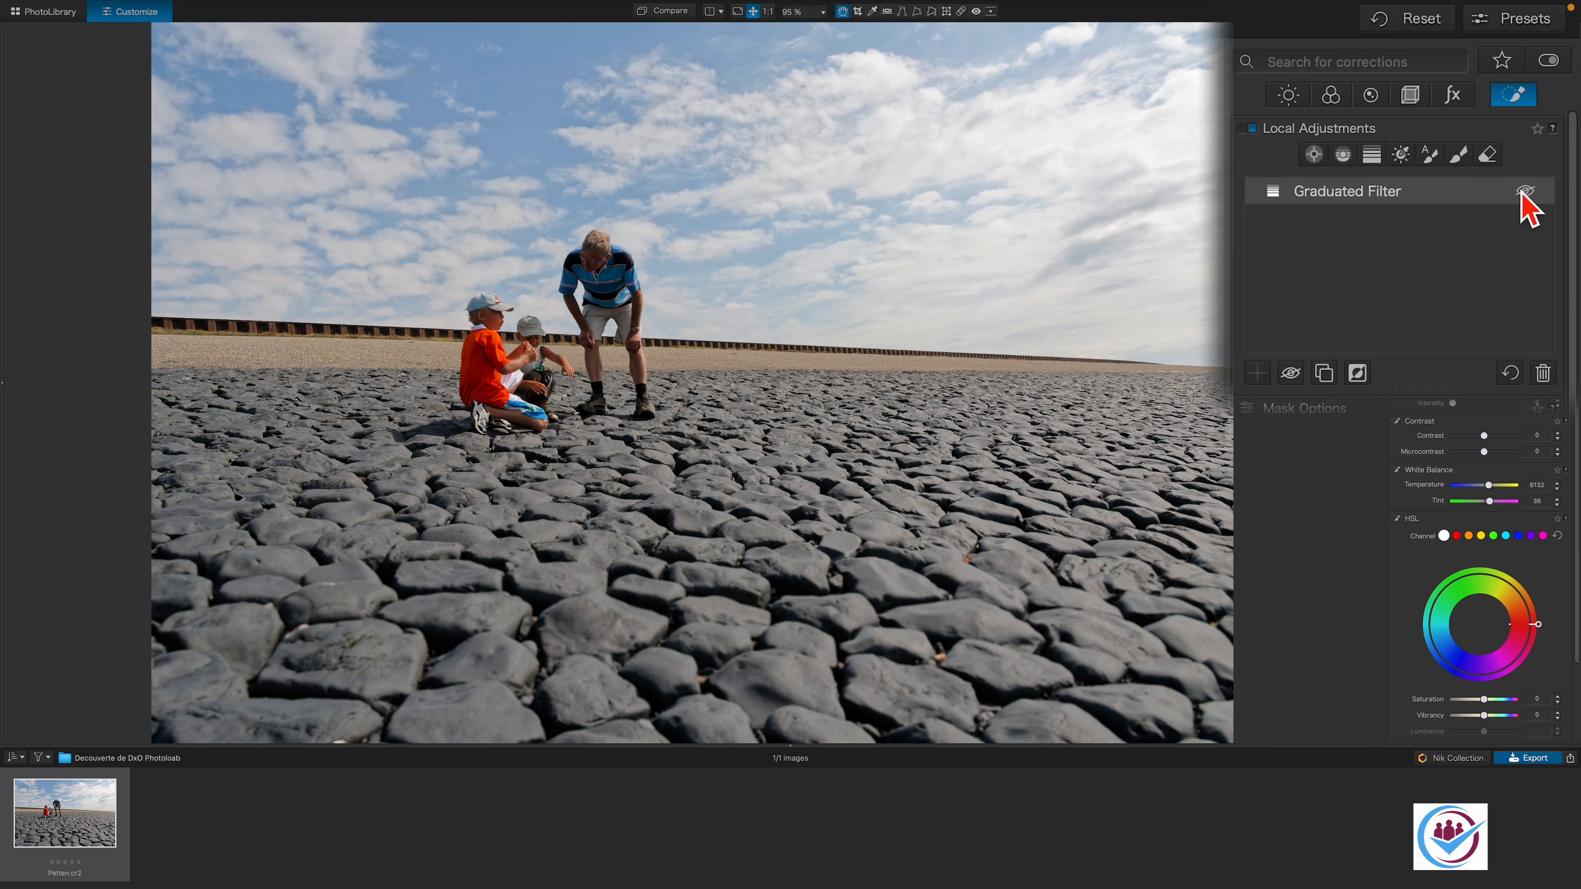
click(1524, 191)
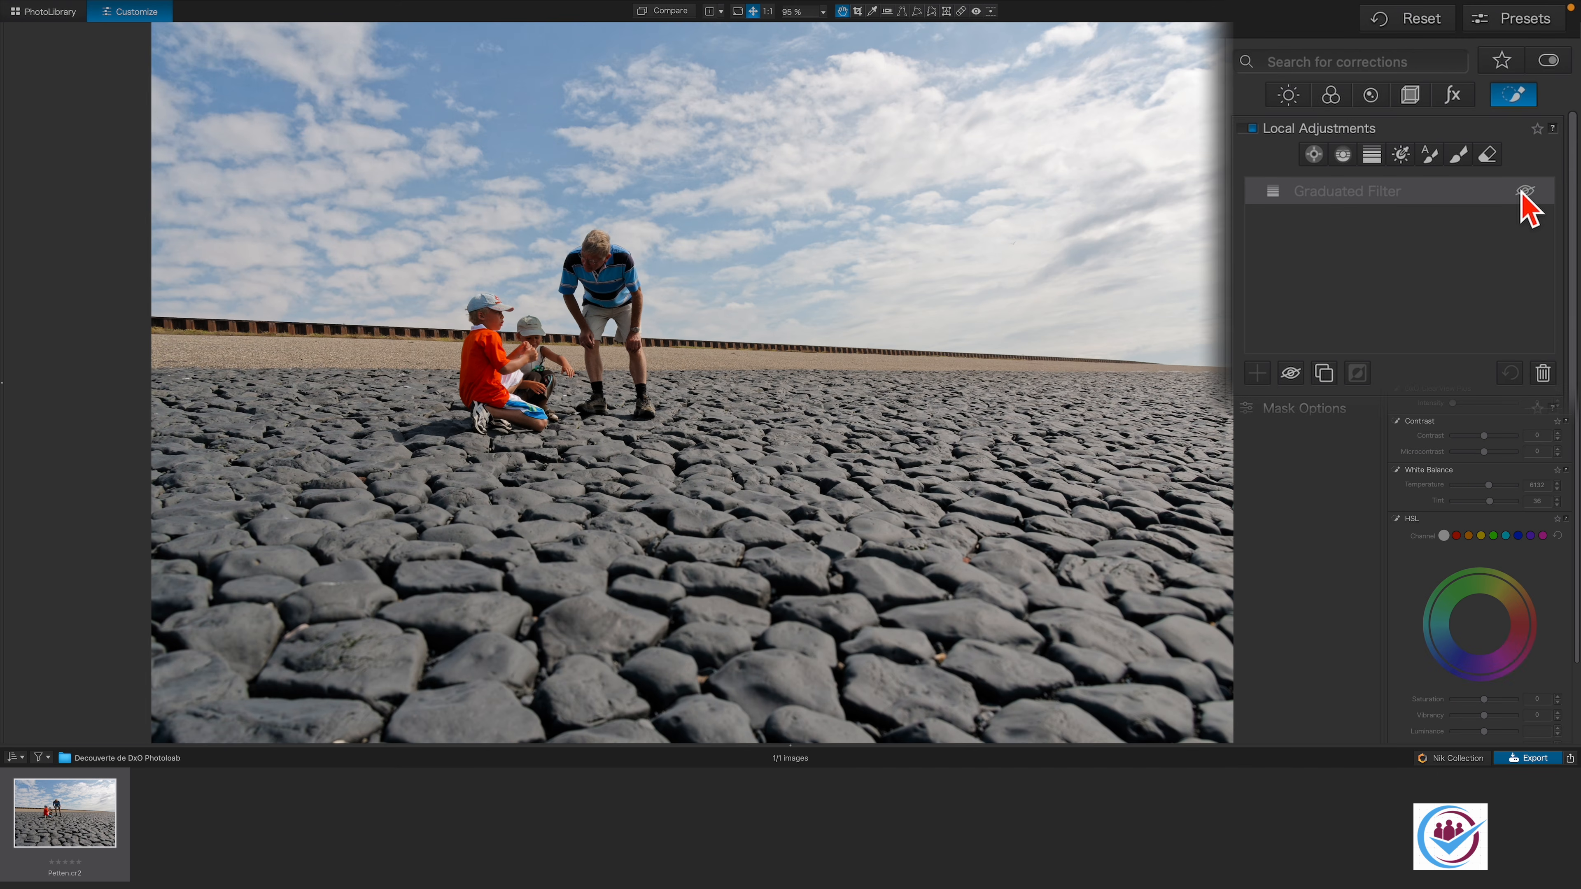
click(1523, 191)
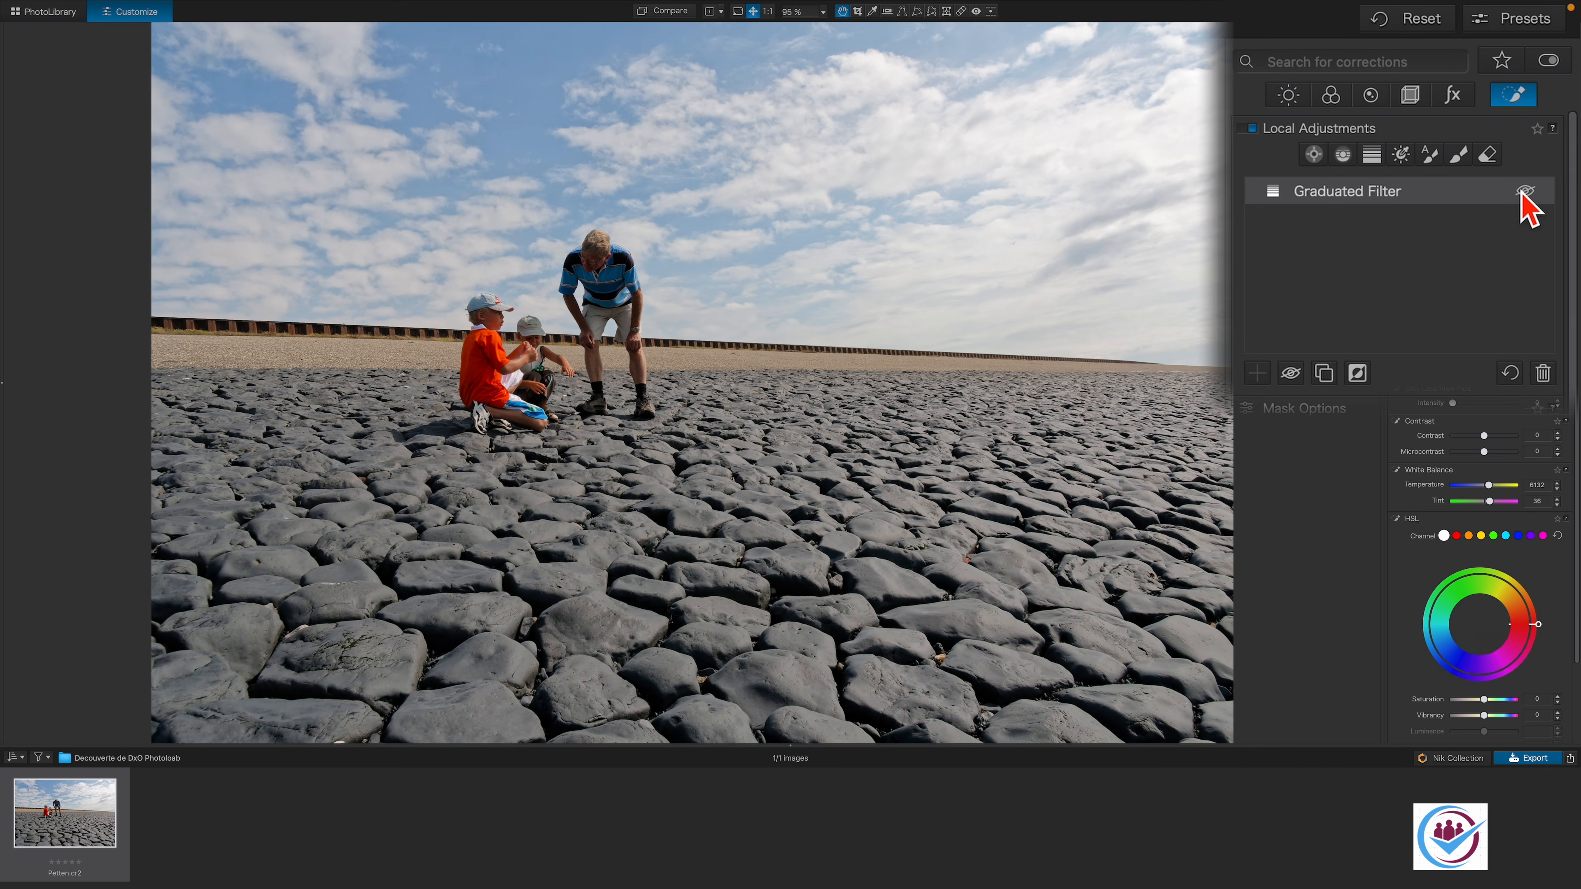
Step: Rename the graduated filter mask as "Foreground blur"
double_click(1398, 192)
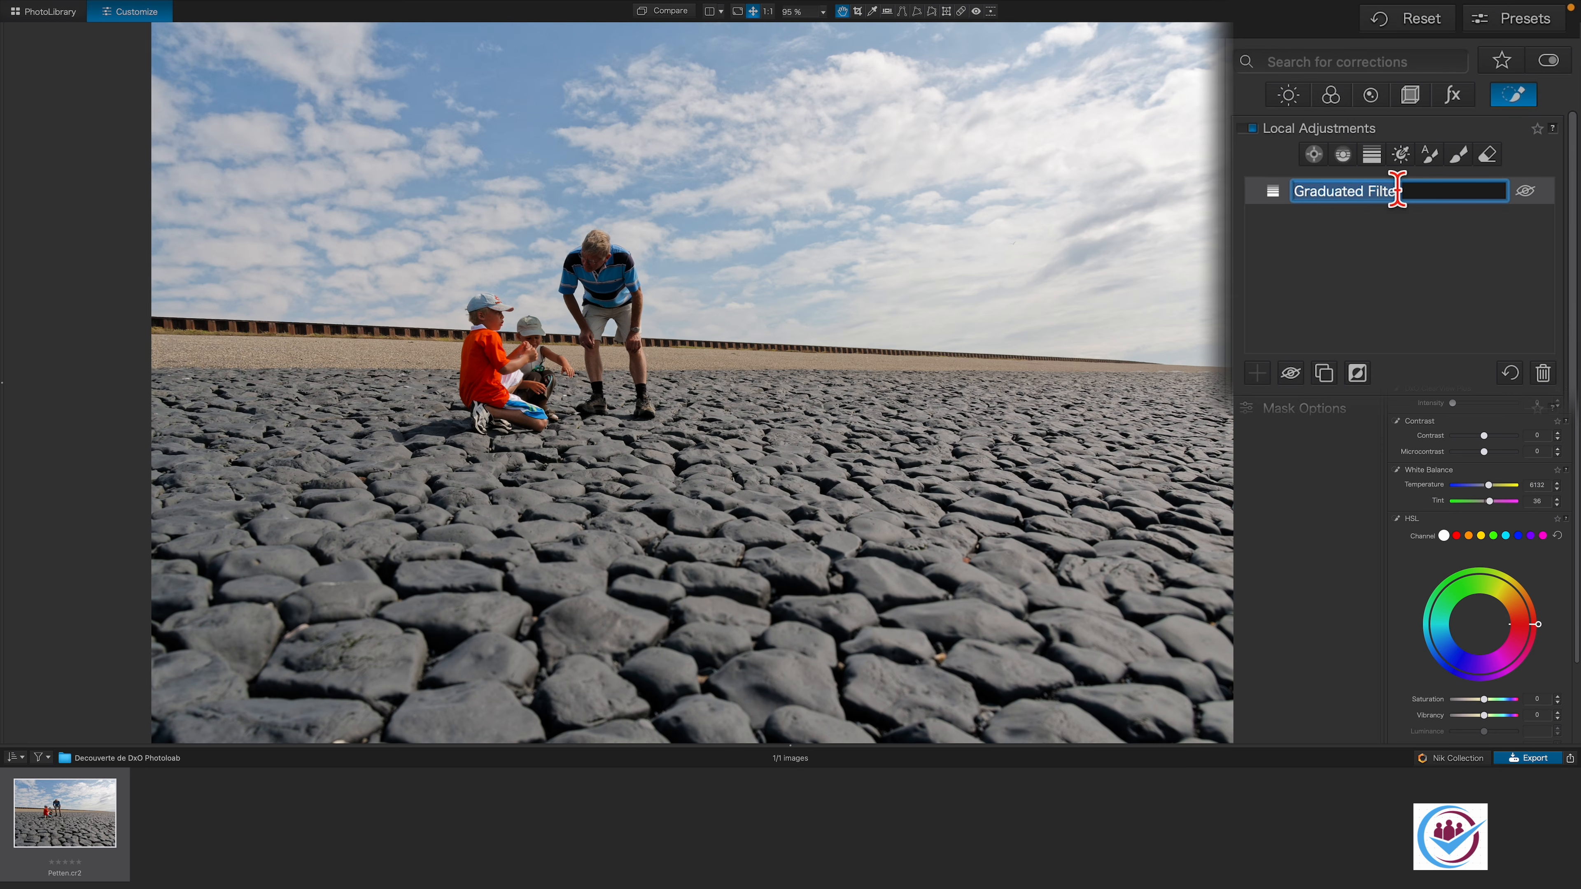
text(Fore)
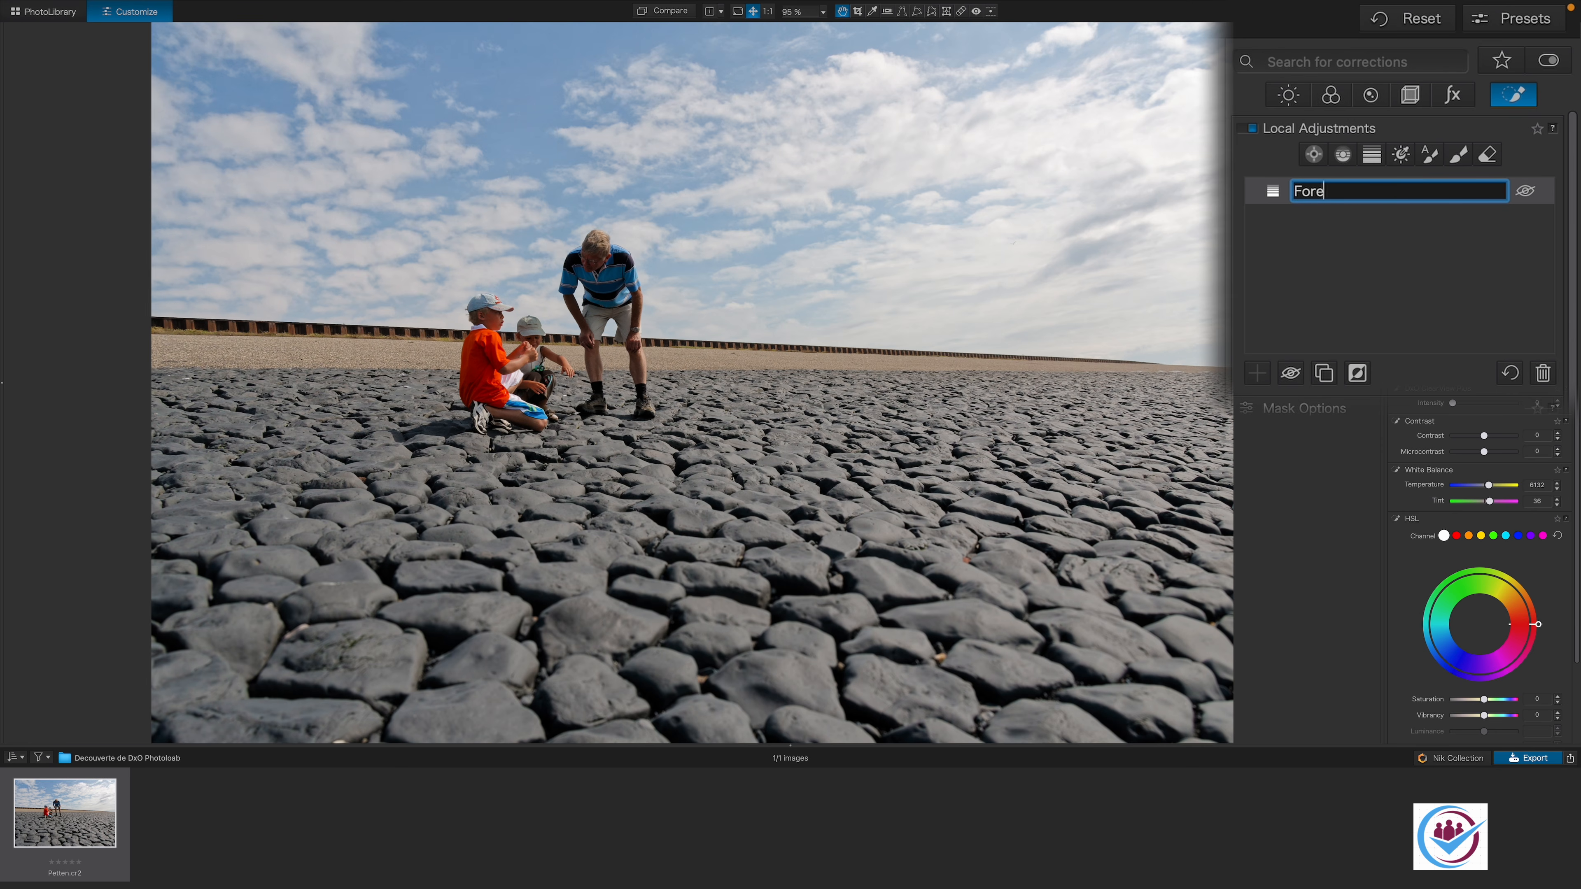
text(ground blur)
key(Return)
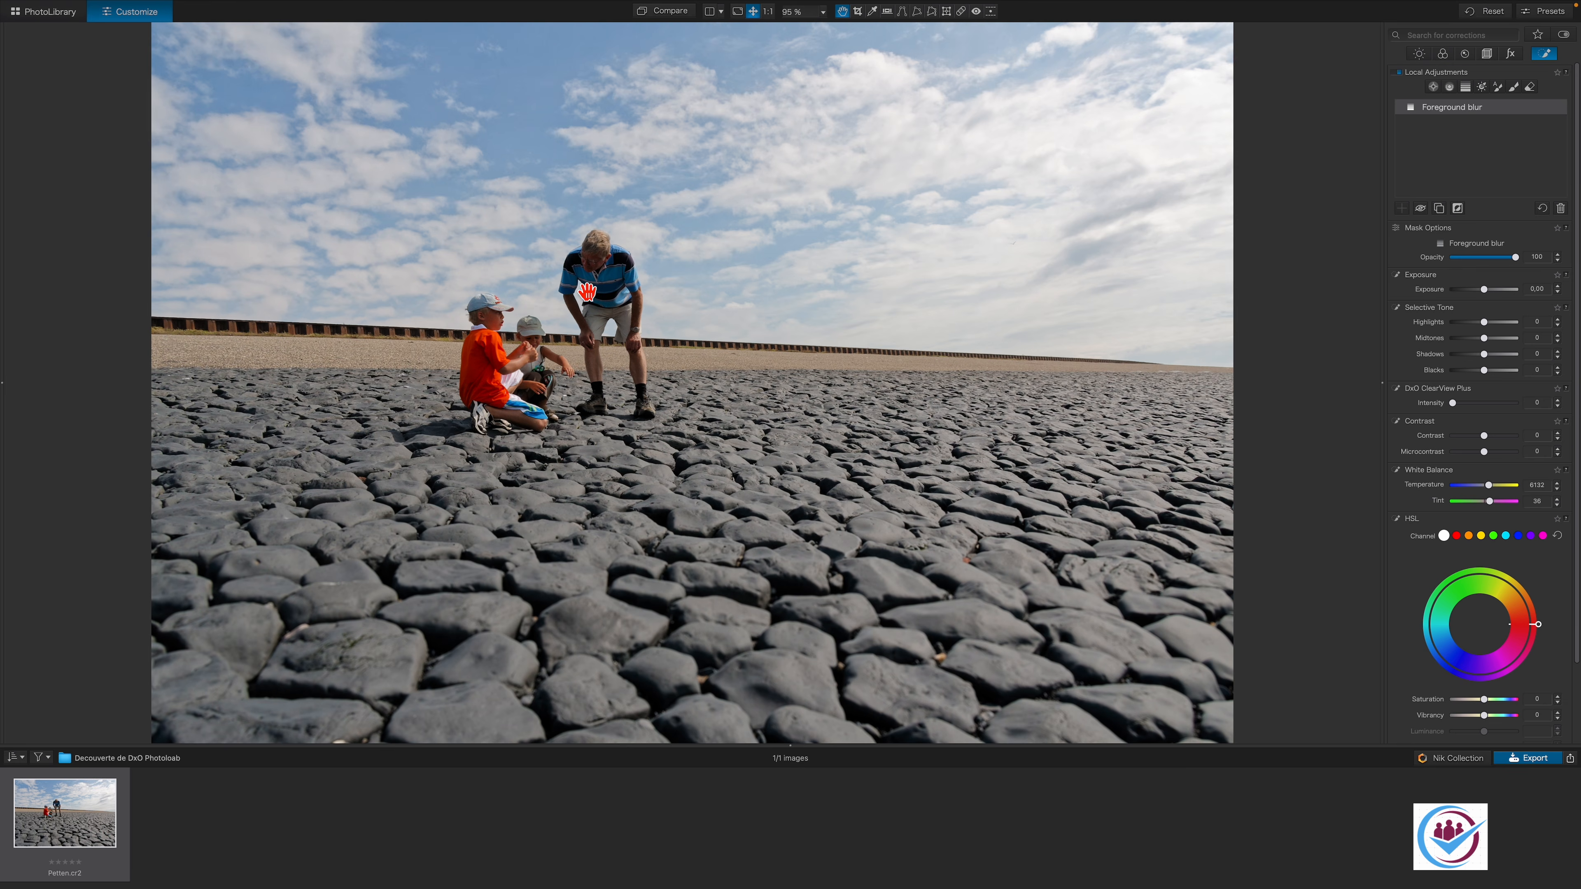
Step: Add a local control point on the man's face and adjust its radius to cover his head
scroll(600, 271, up, 5)
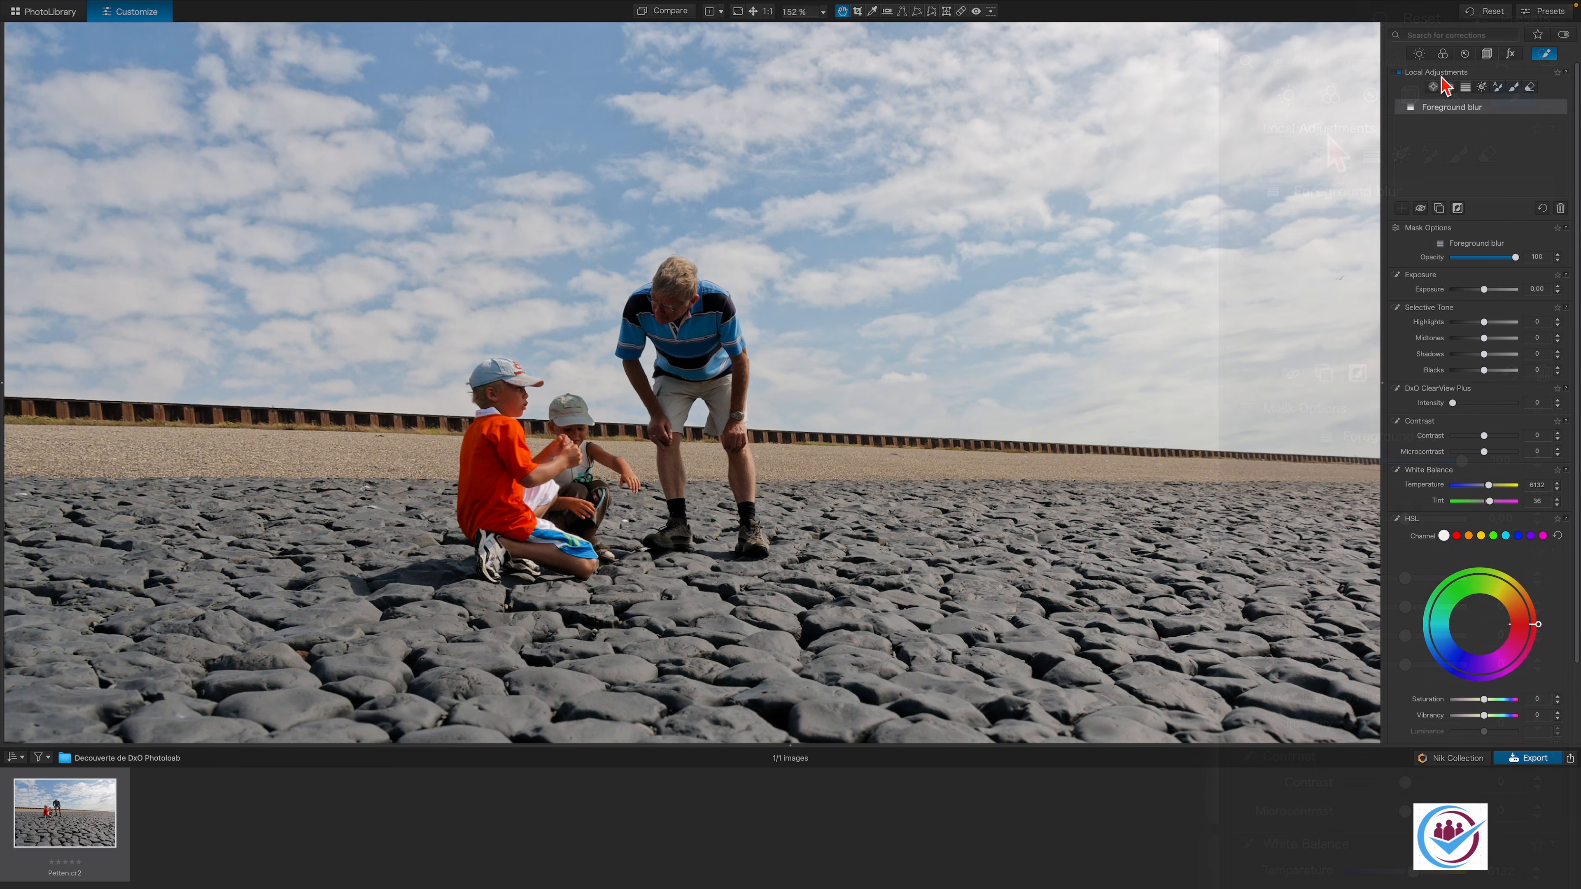
click(1434, 87)
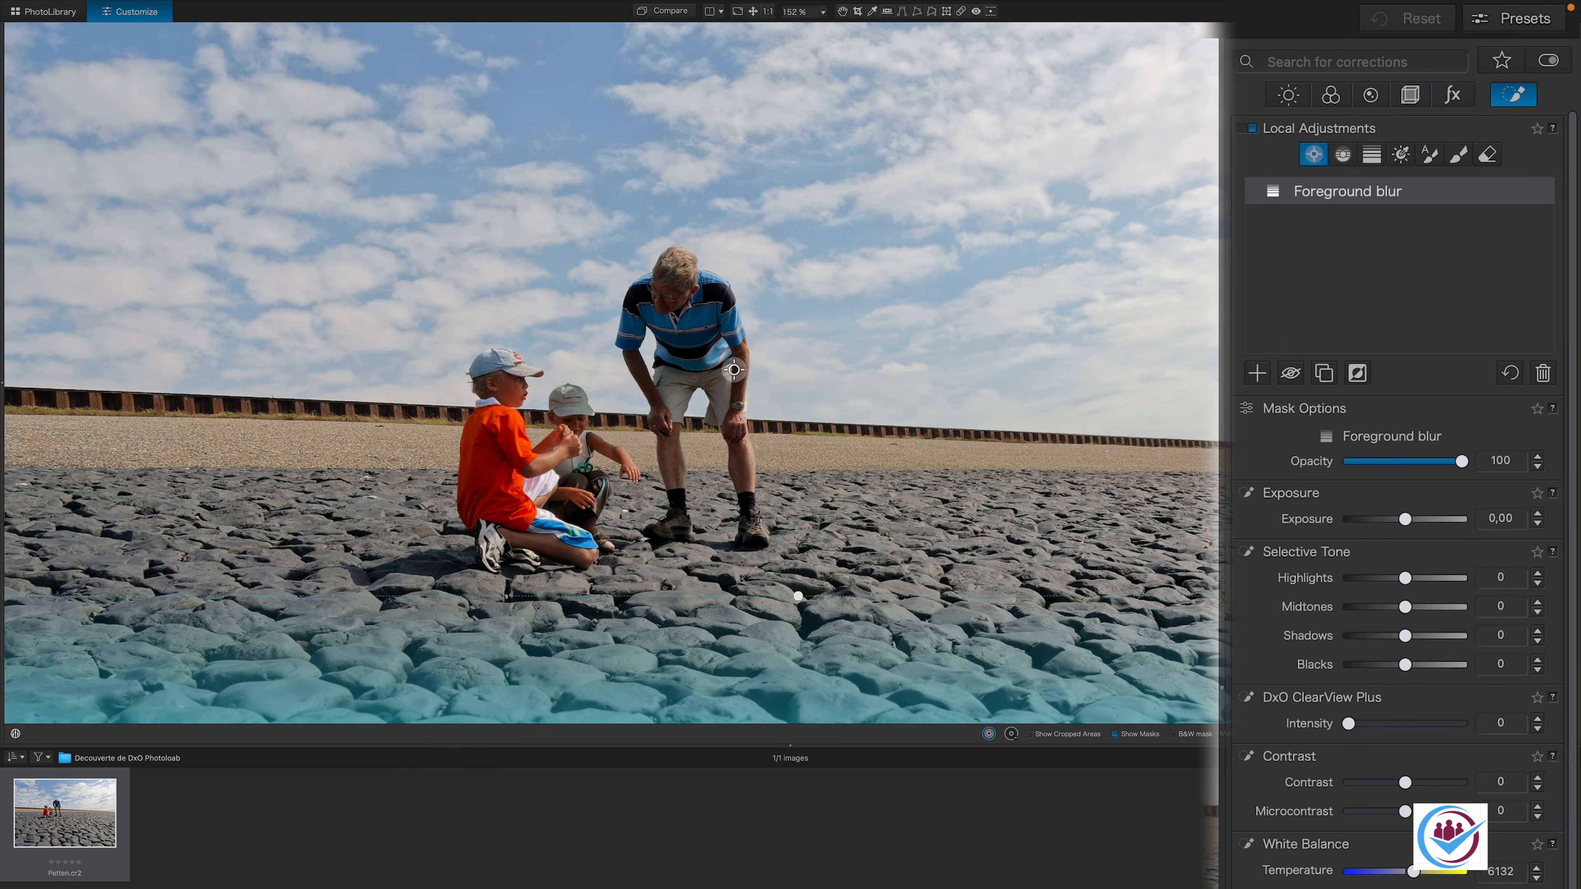
click(667, 296)
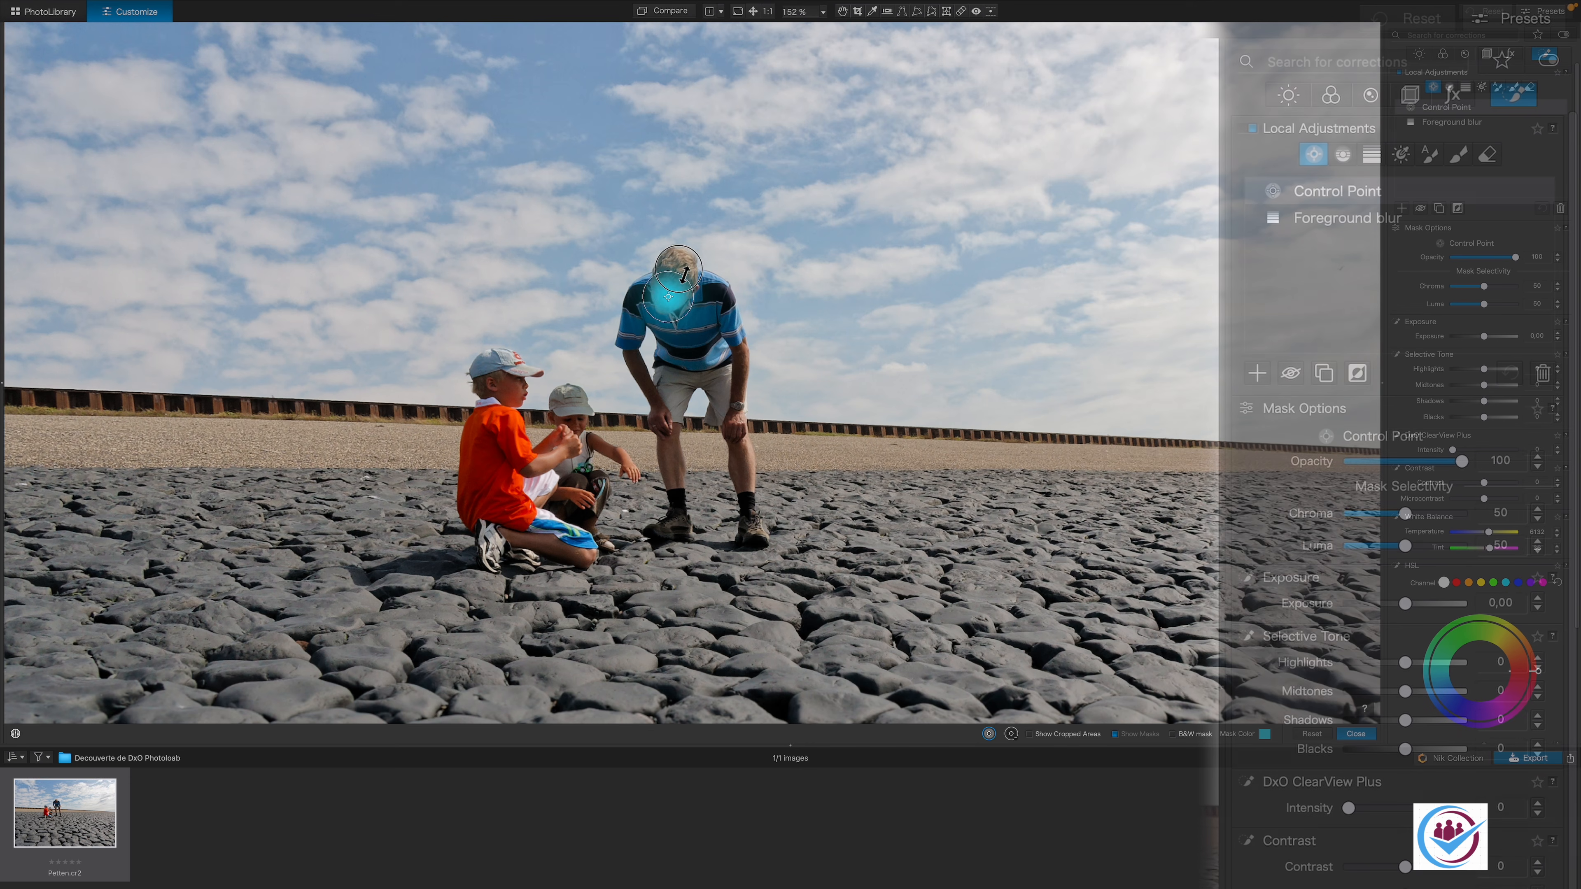
drag(687, 264, 692, 257)
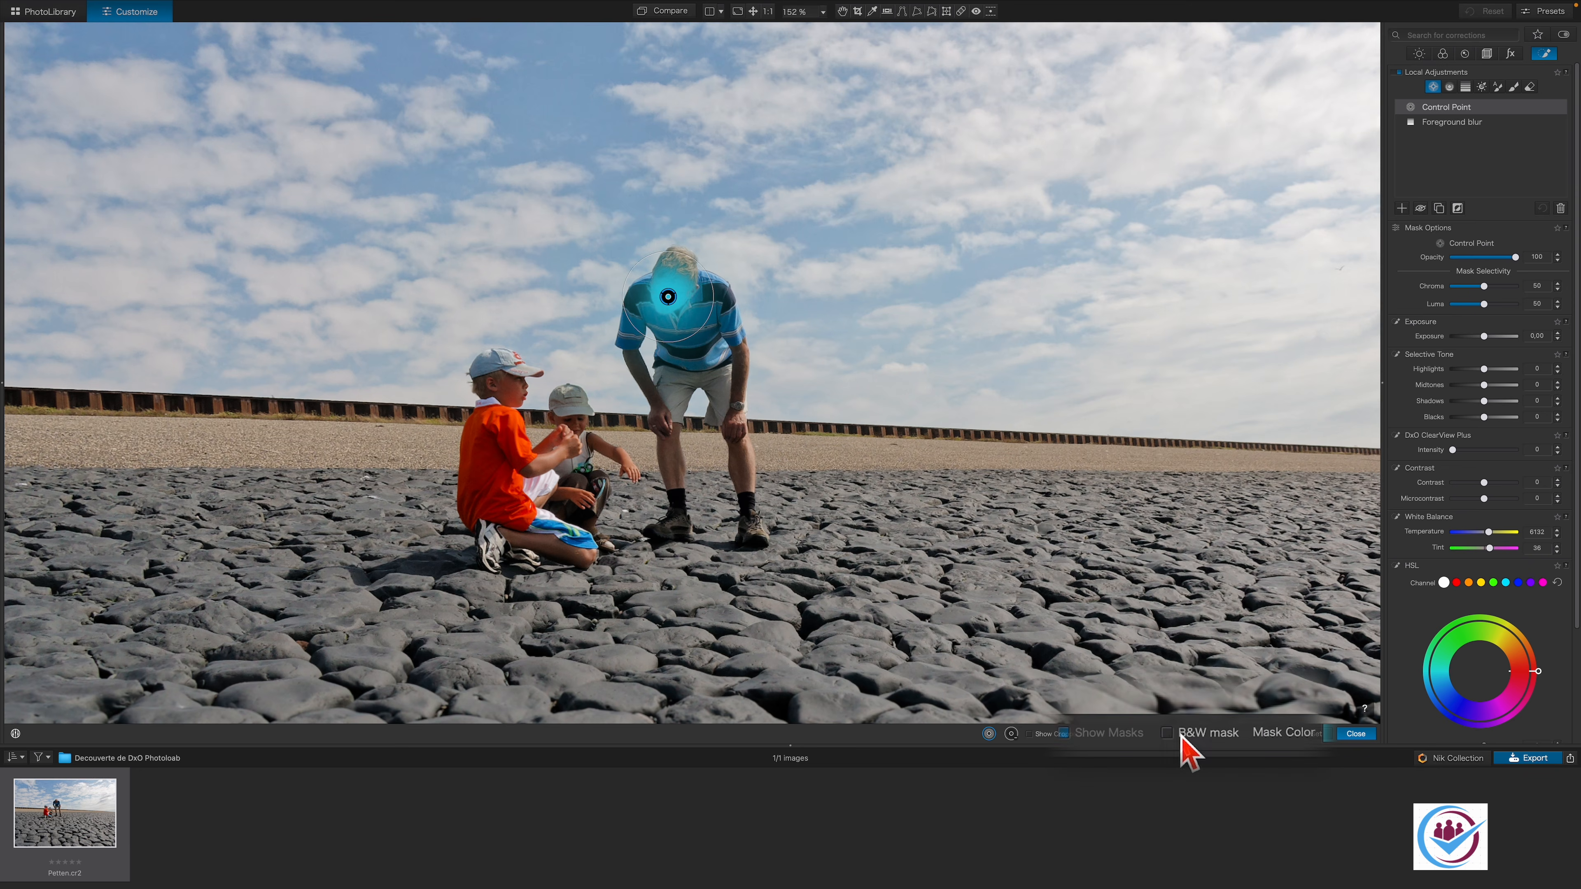
Step: Check the control point's selection with the B&W mask and shift the point slightly to centre it on the man's face
click(1168, 735)
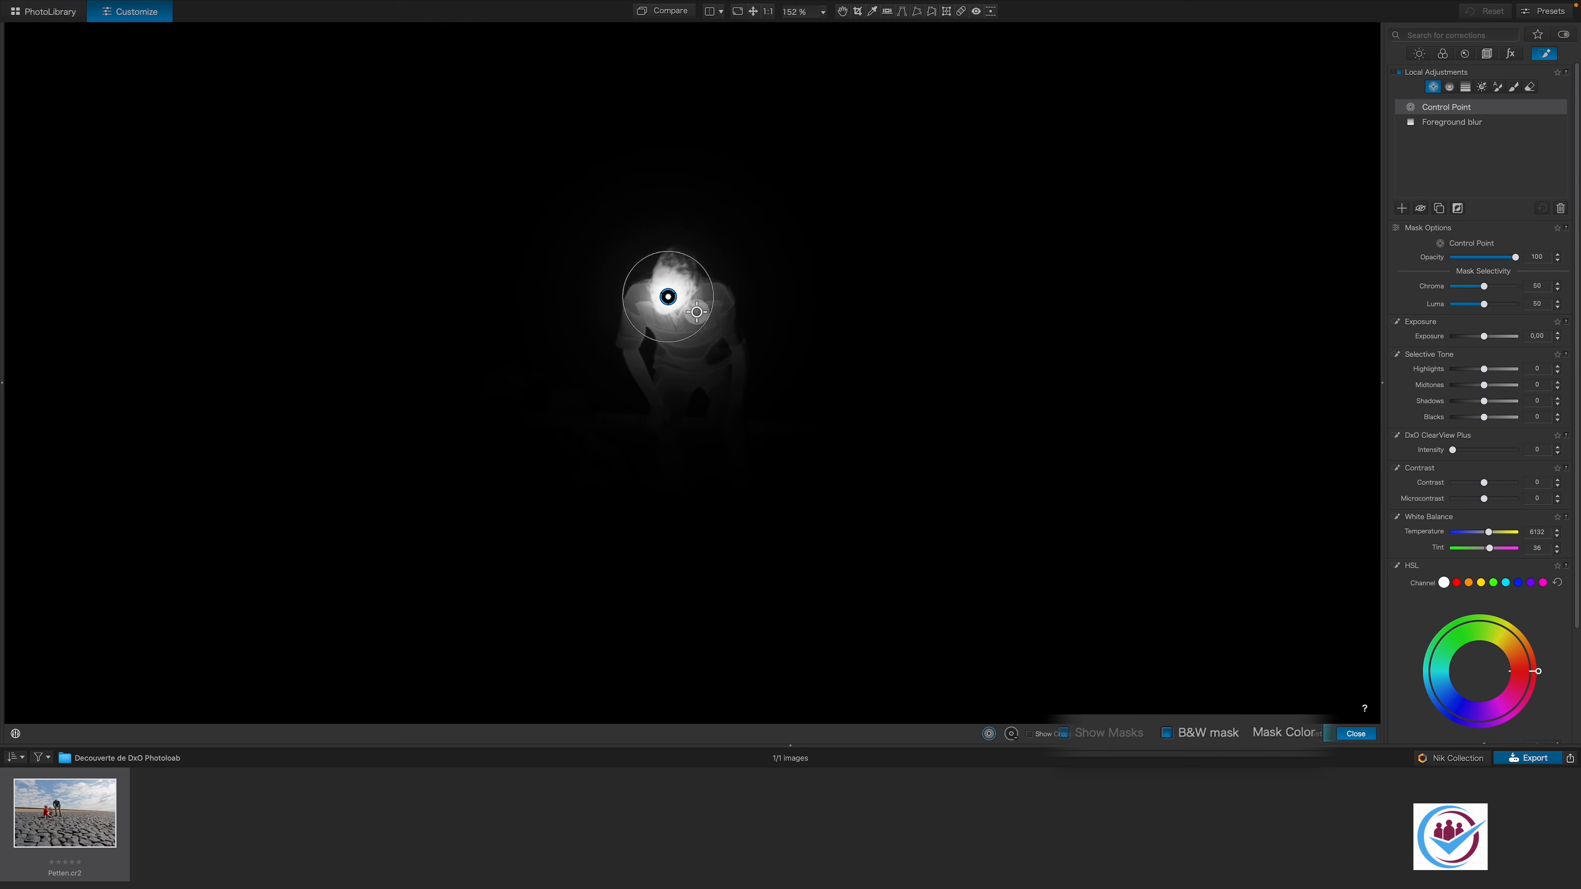
drag(676, 305, 670, 295)
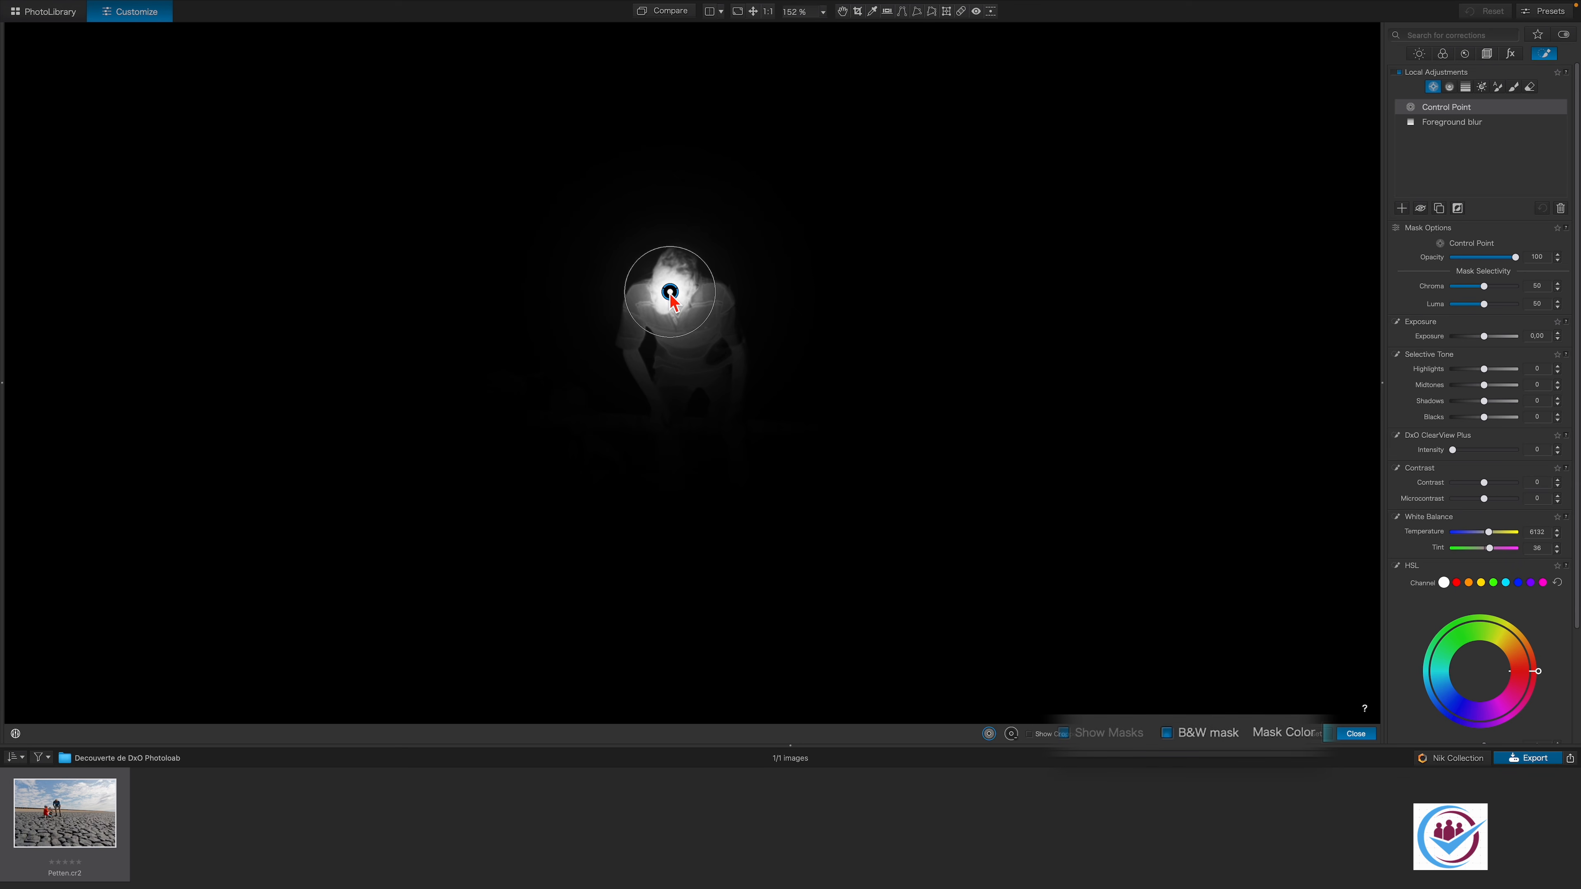
click(1171, 735)
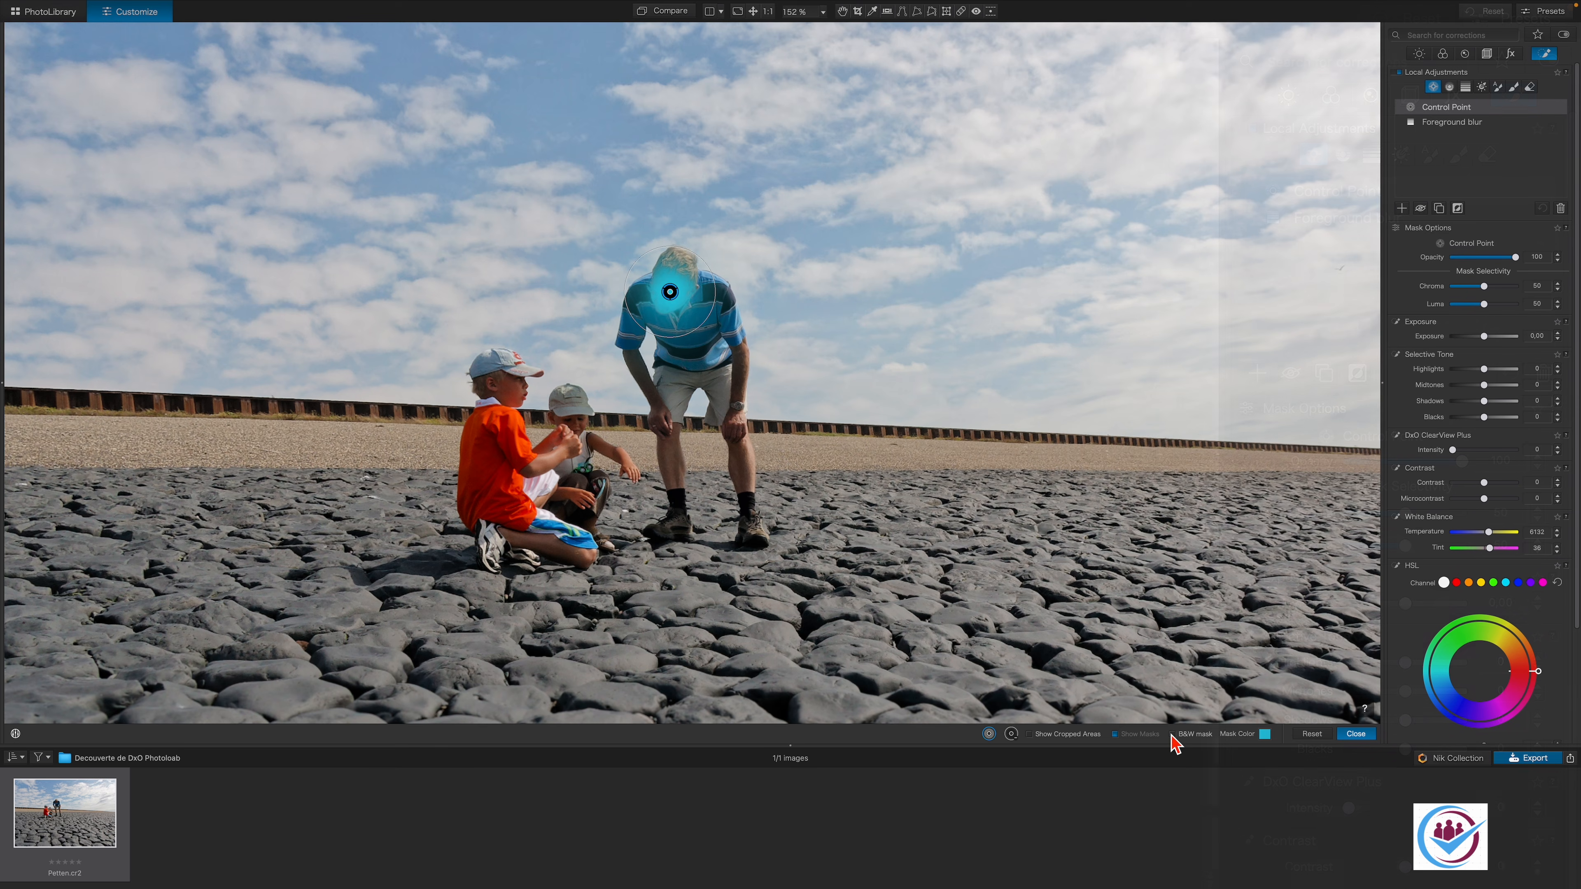
key(Escape)
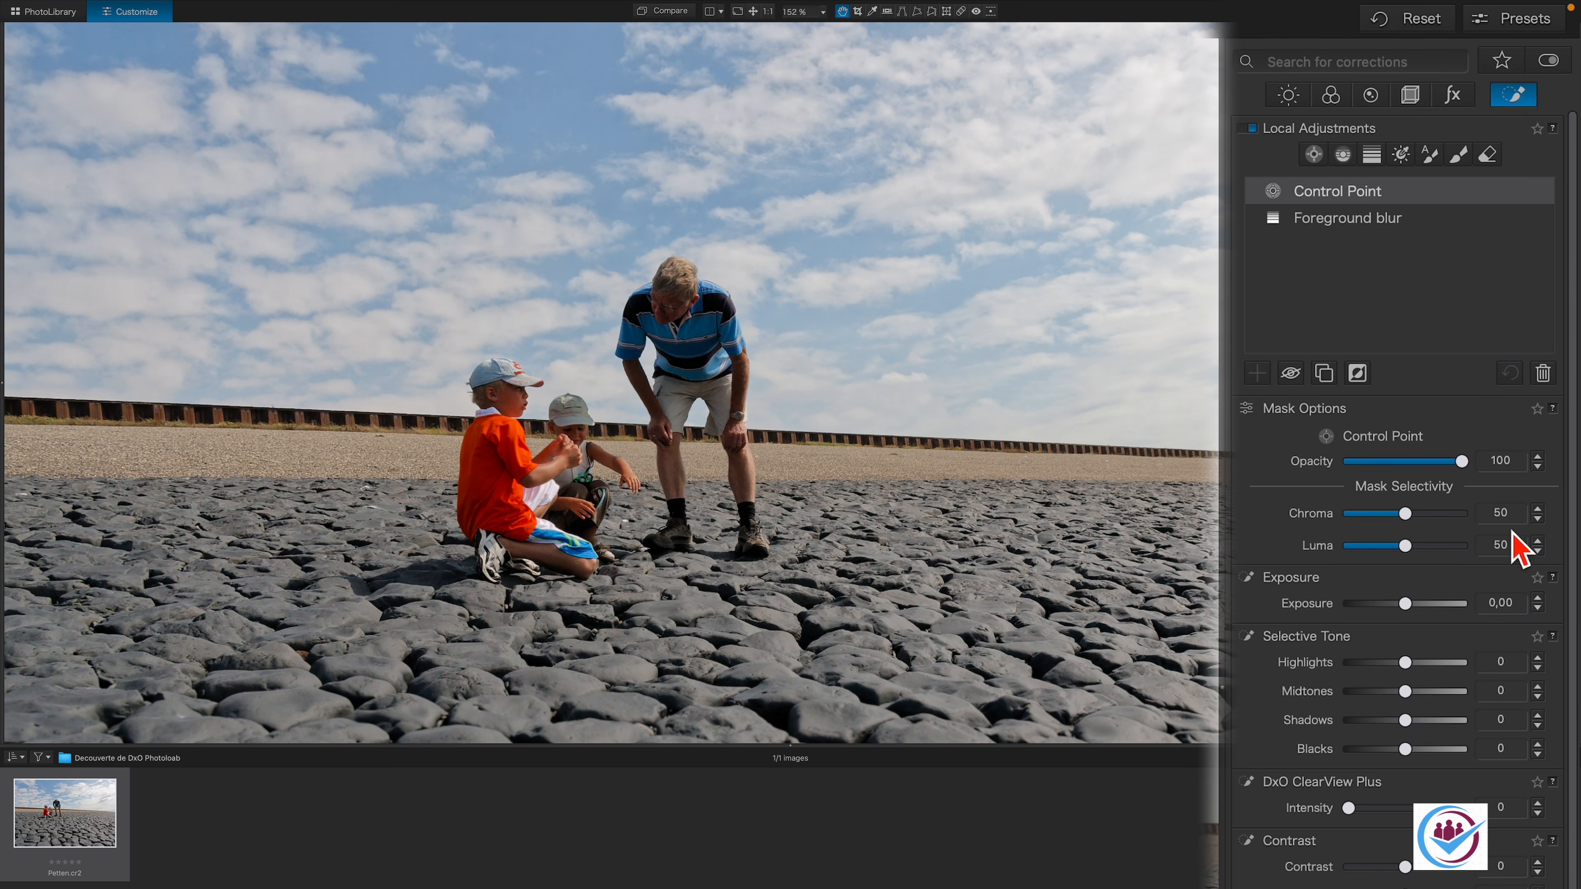
Step: Set the control point's exposure to 0.50 and compare the whole photo with this adjustment hidden and shown
drag(1411, 608, 1413, 604)
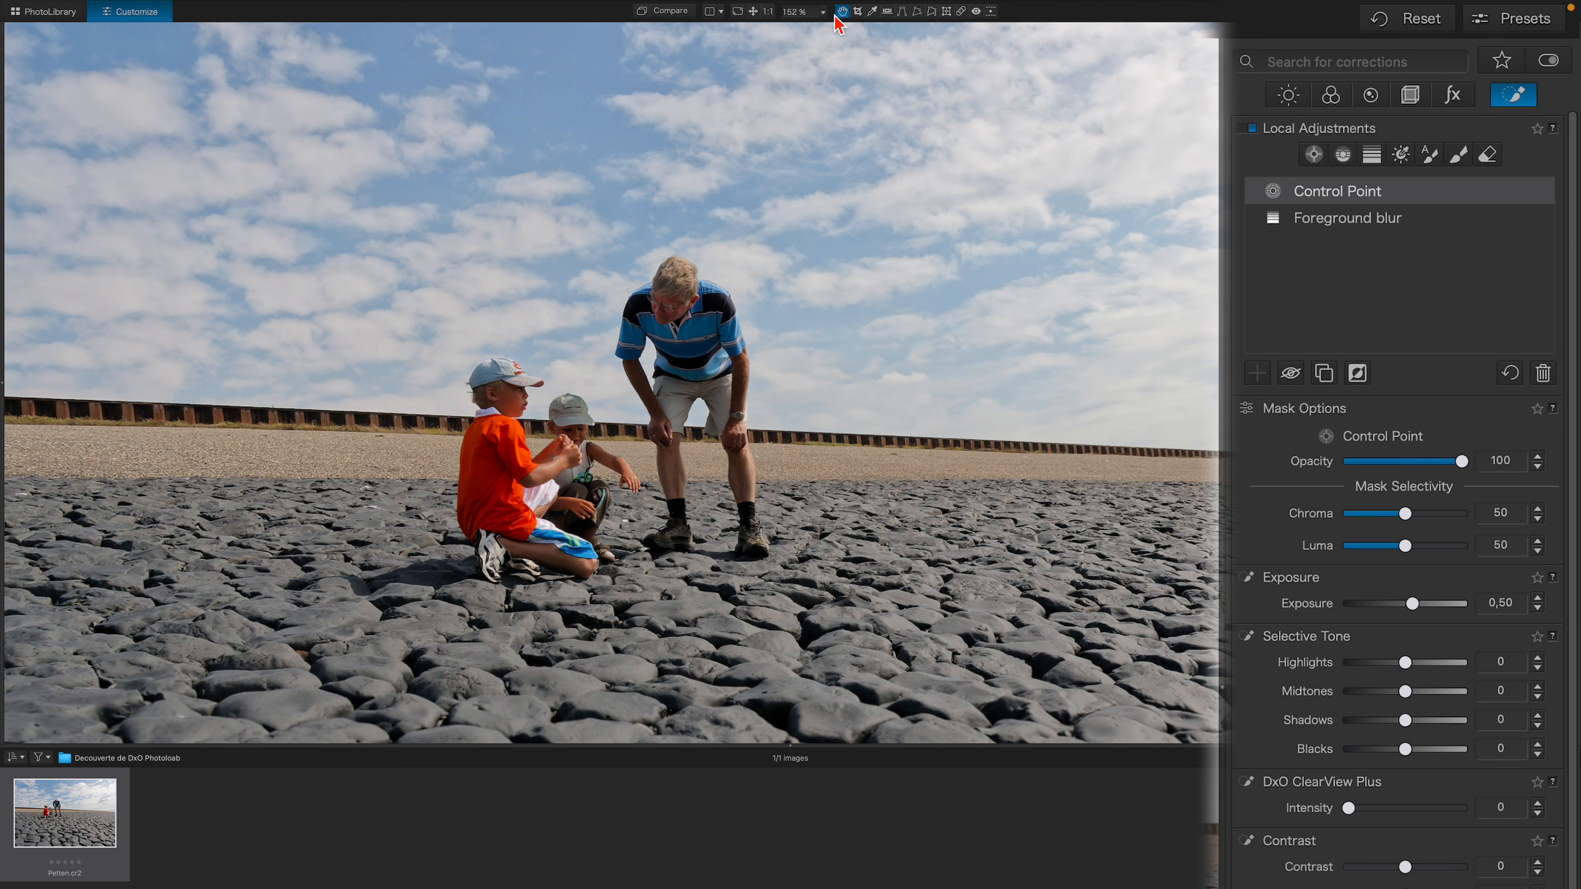
click(753, 11)
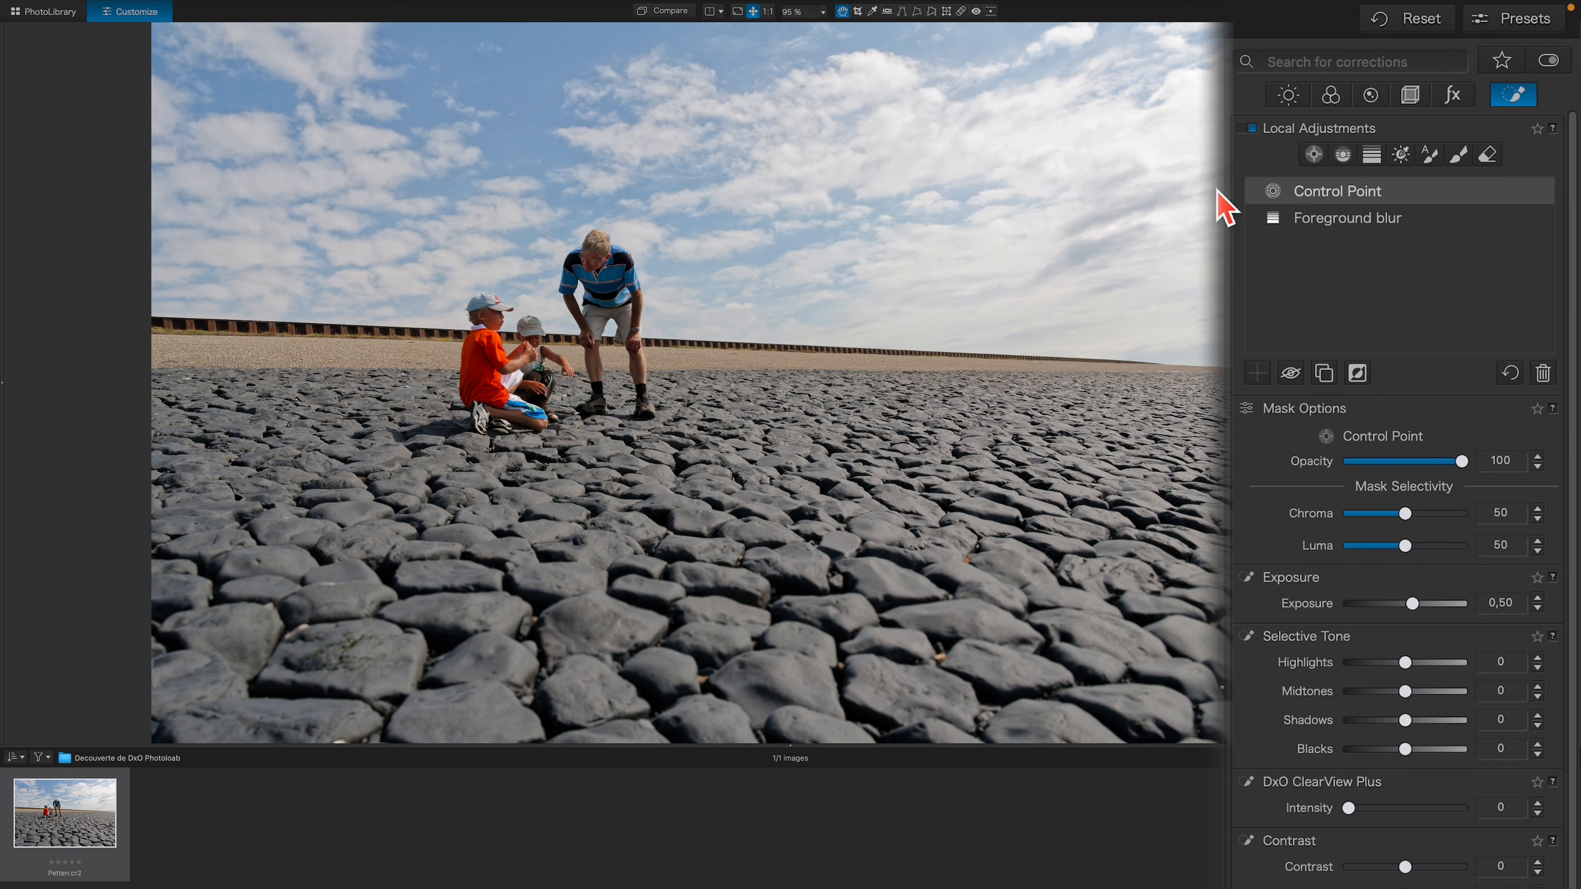
click(1525, 191)
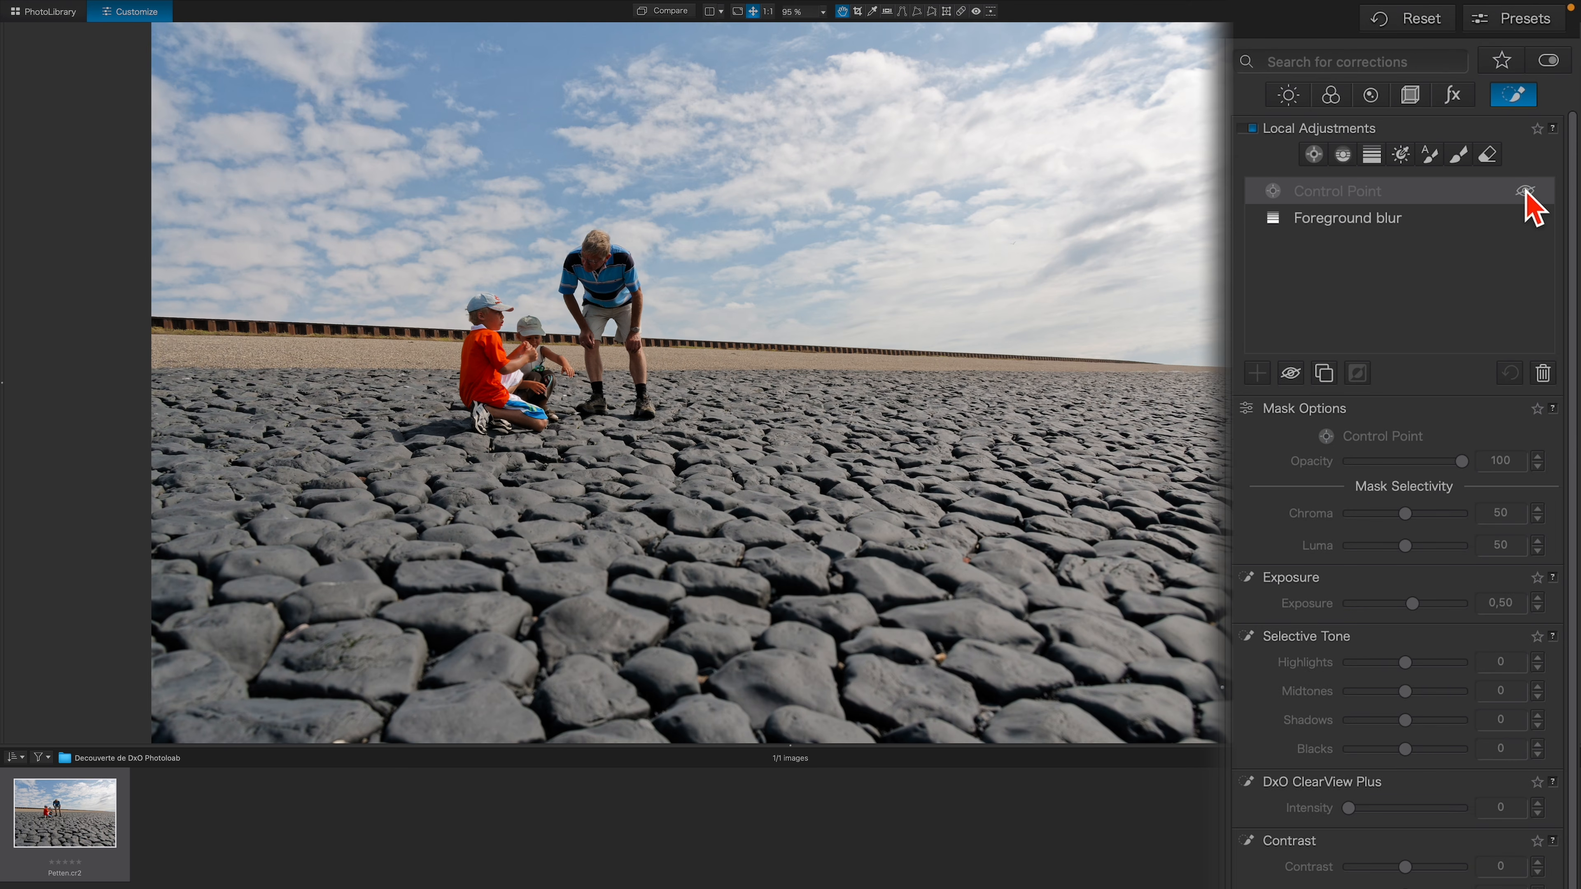
click(1525, 191)
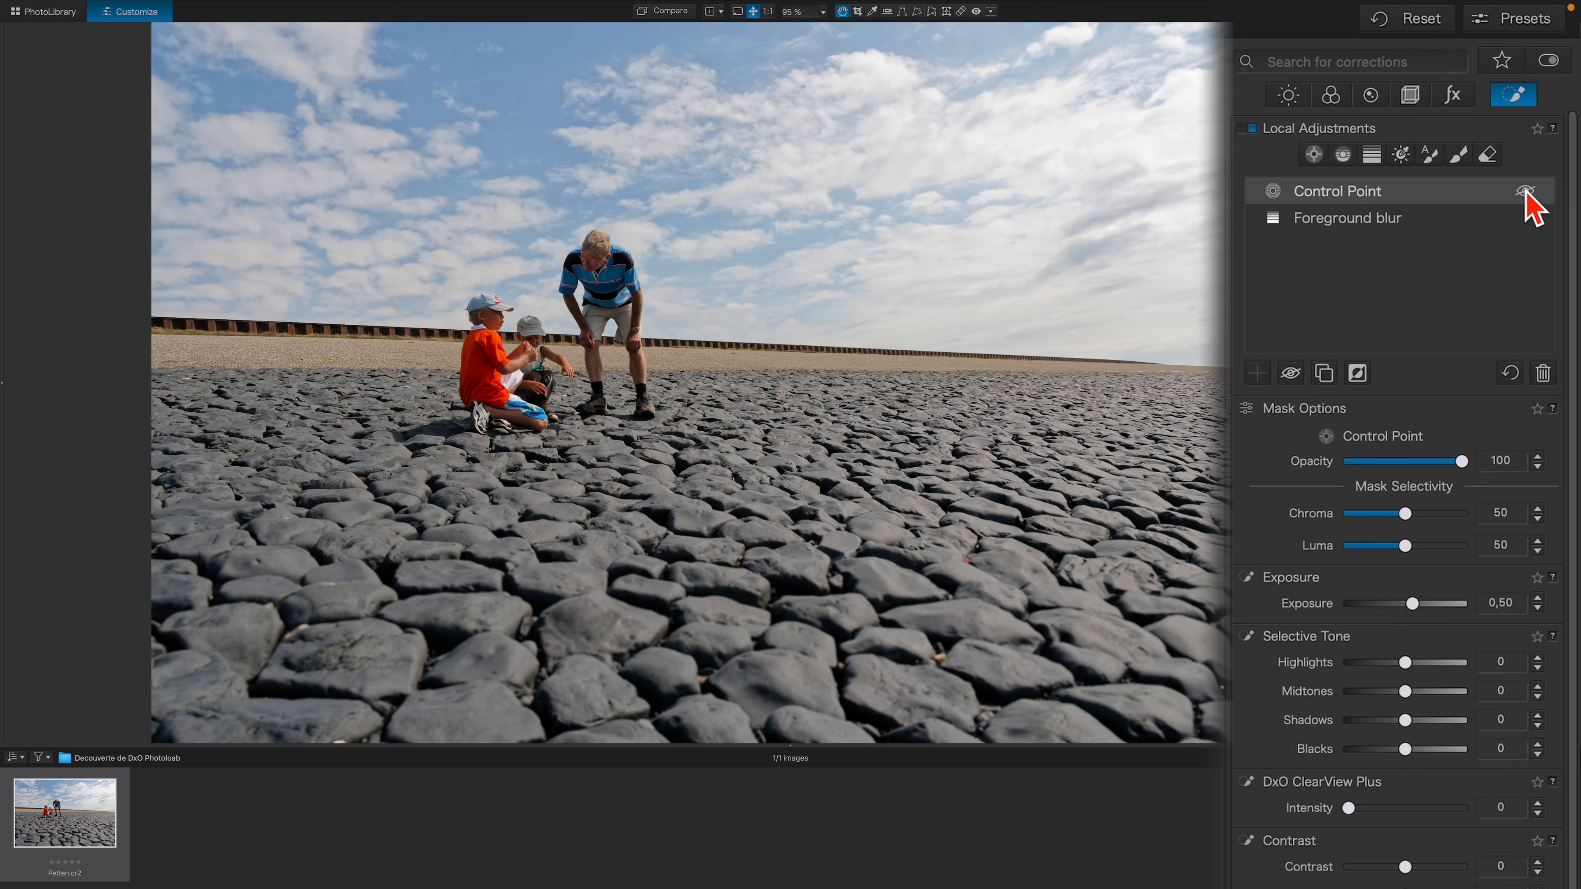
Step: Rename the control point mask as "Face" and compare the photo with all local adjustments off and on
double_click(1346, 188)
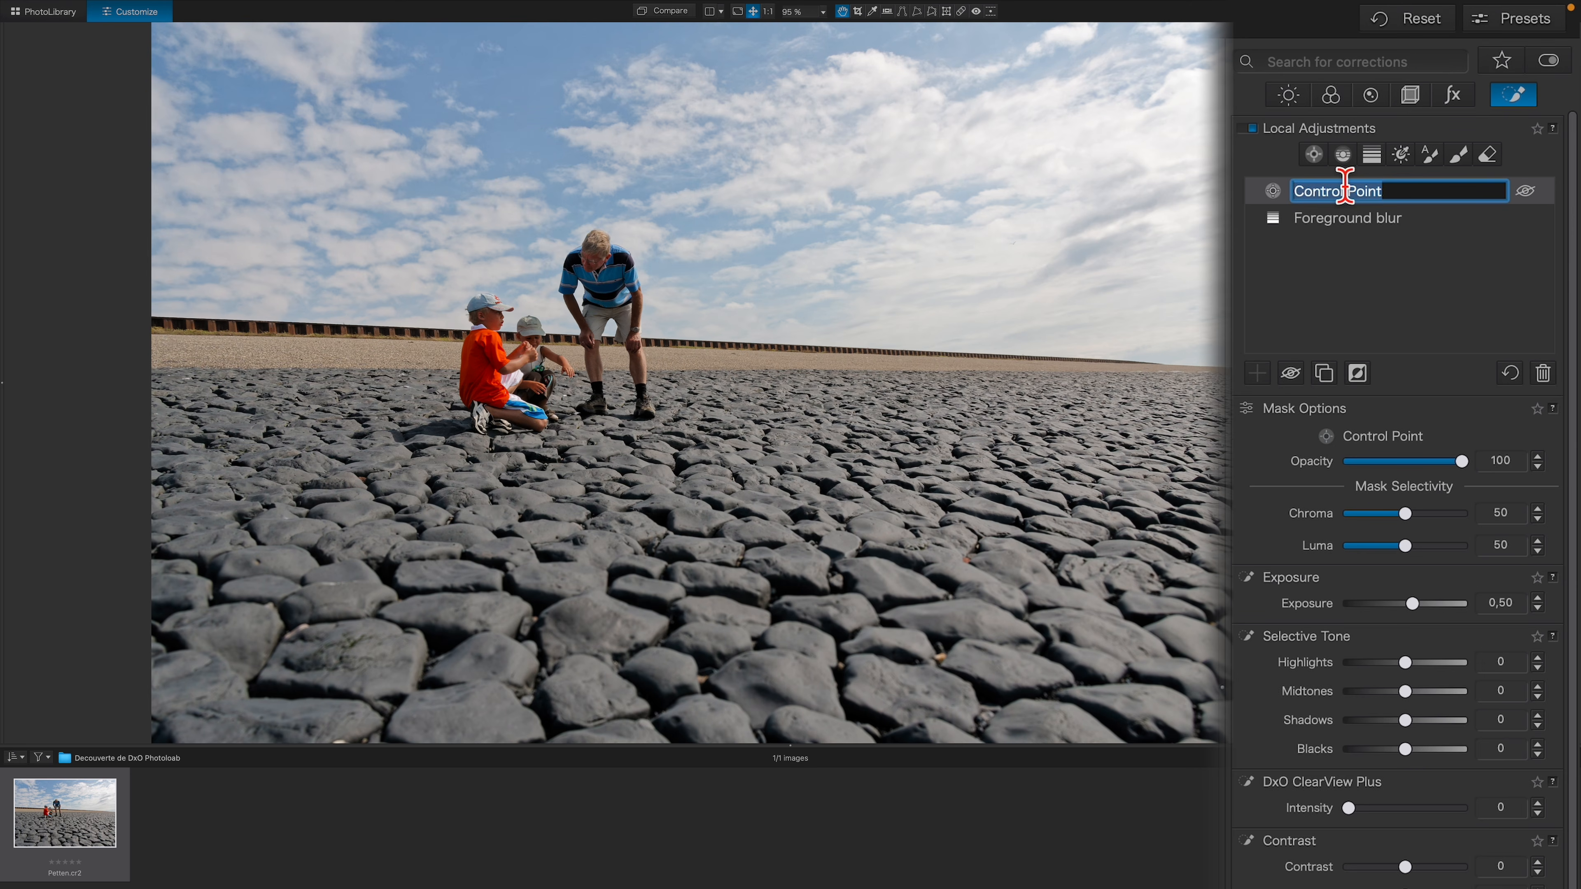
text(Face)
key(Return)
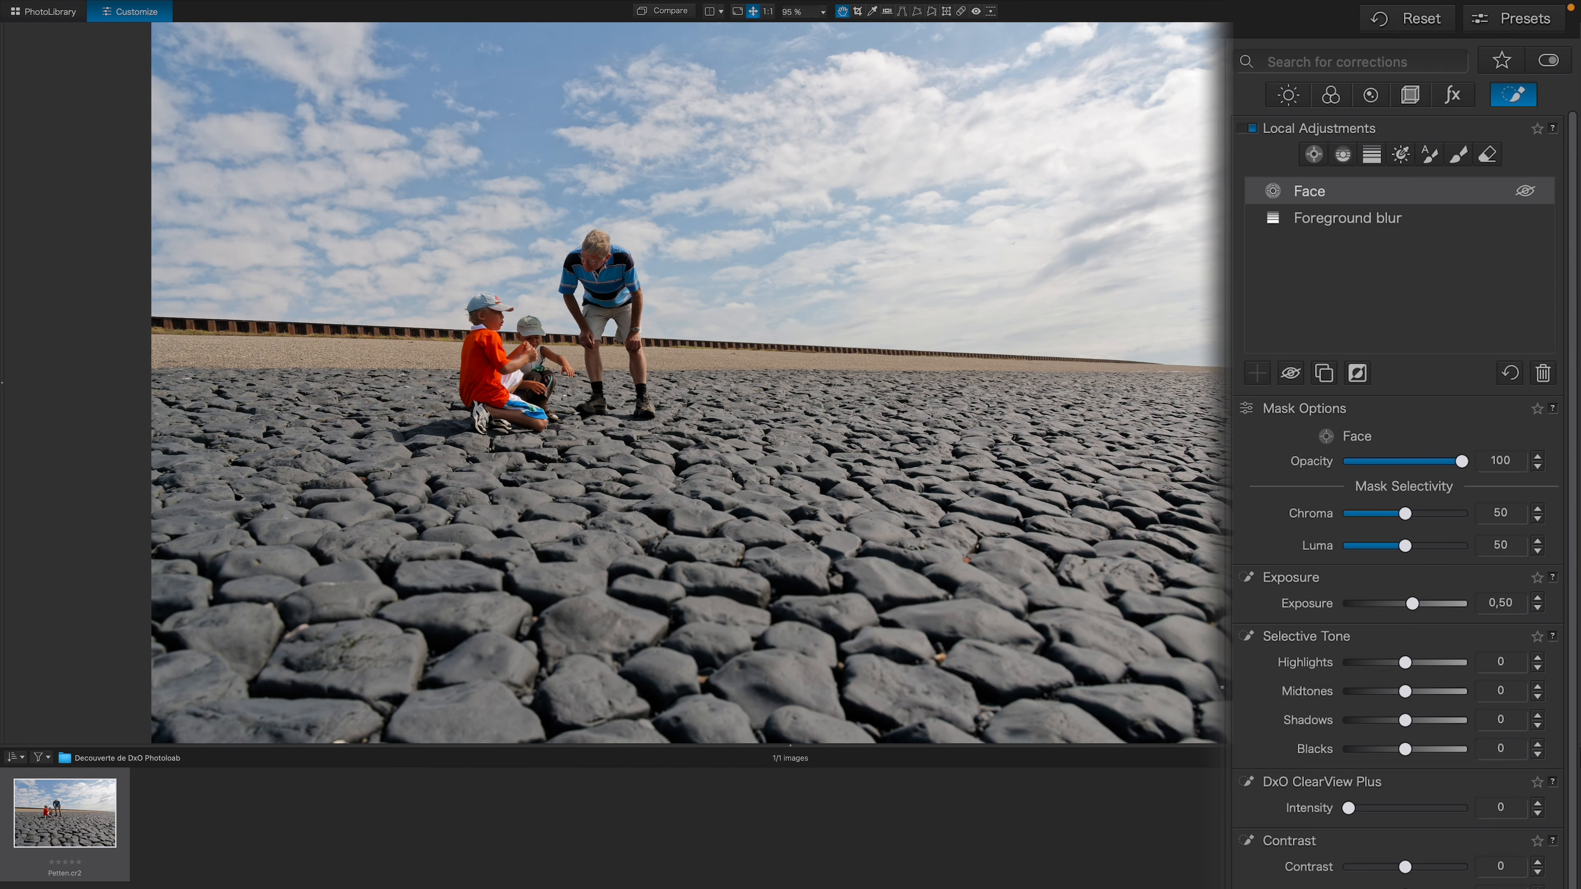
click(1252, 129)
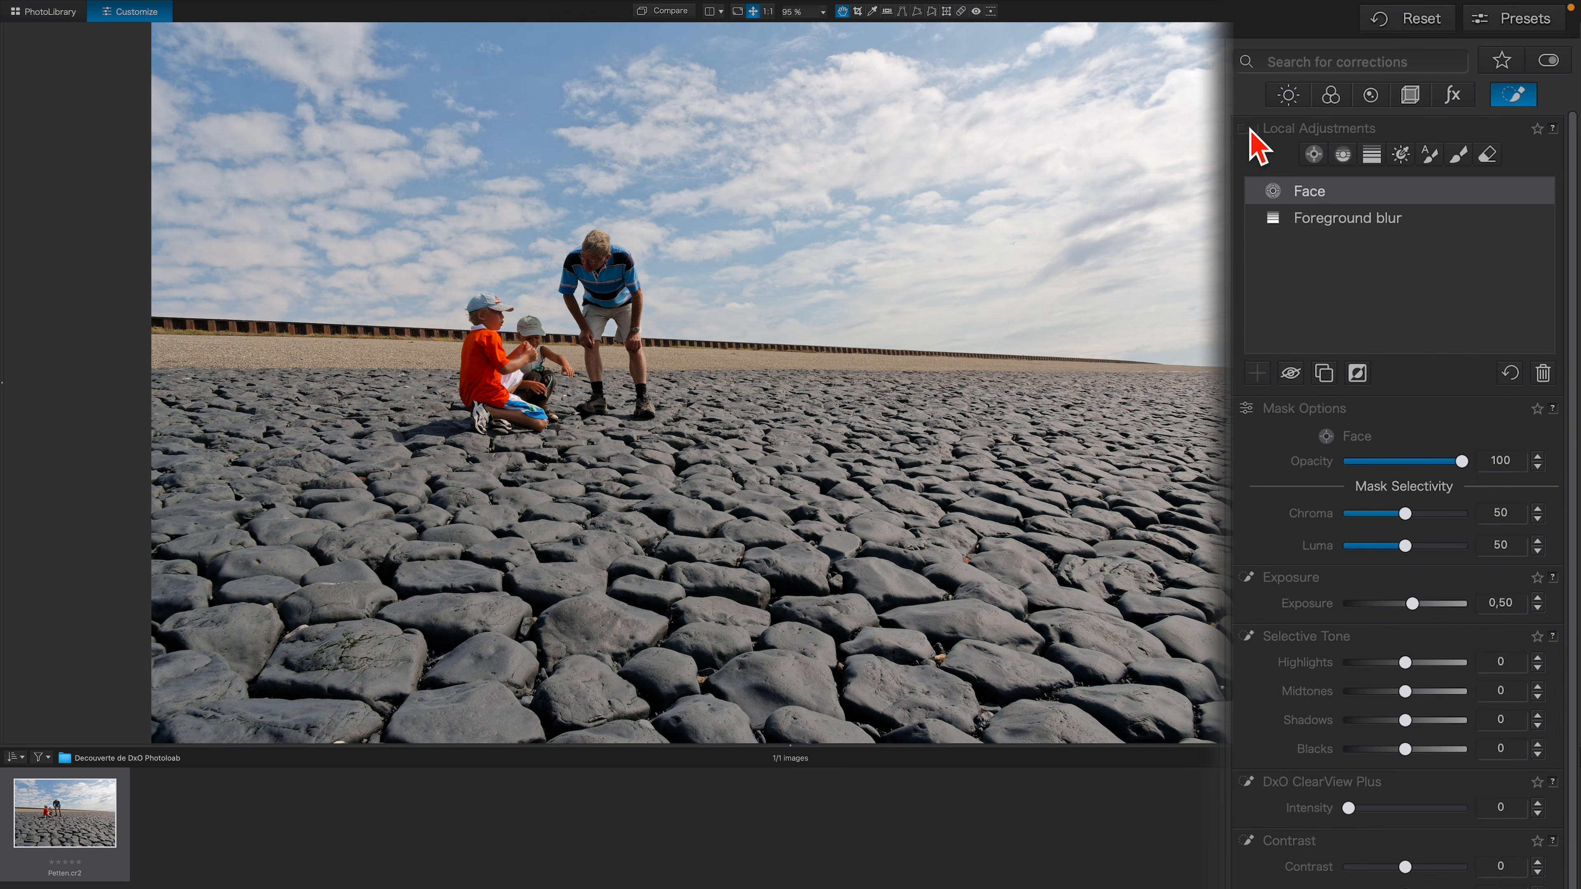
click(1252, 129)
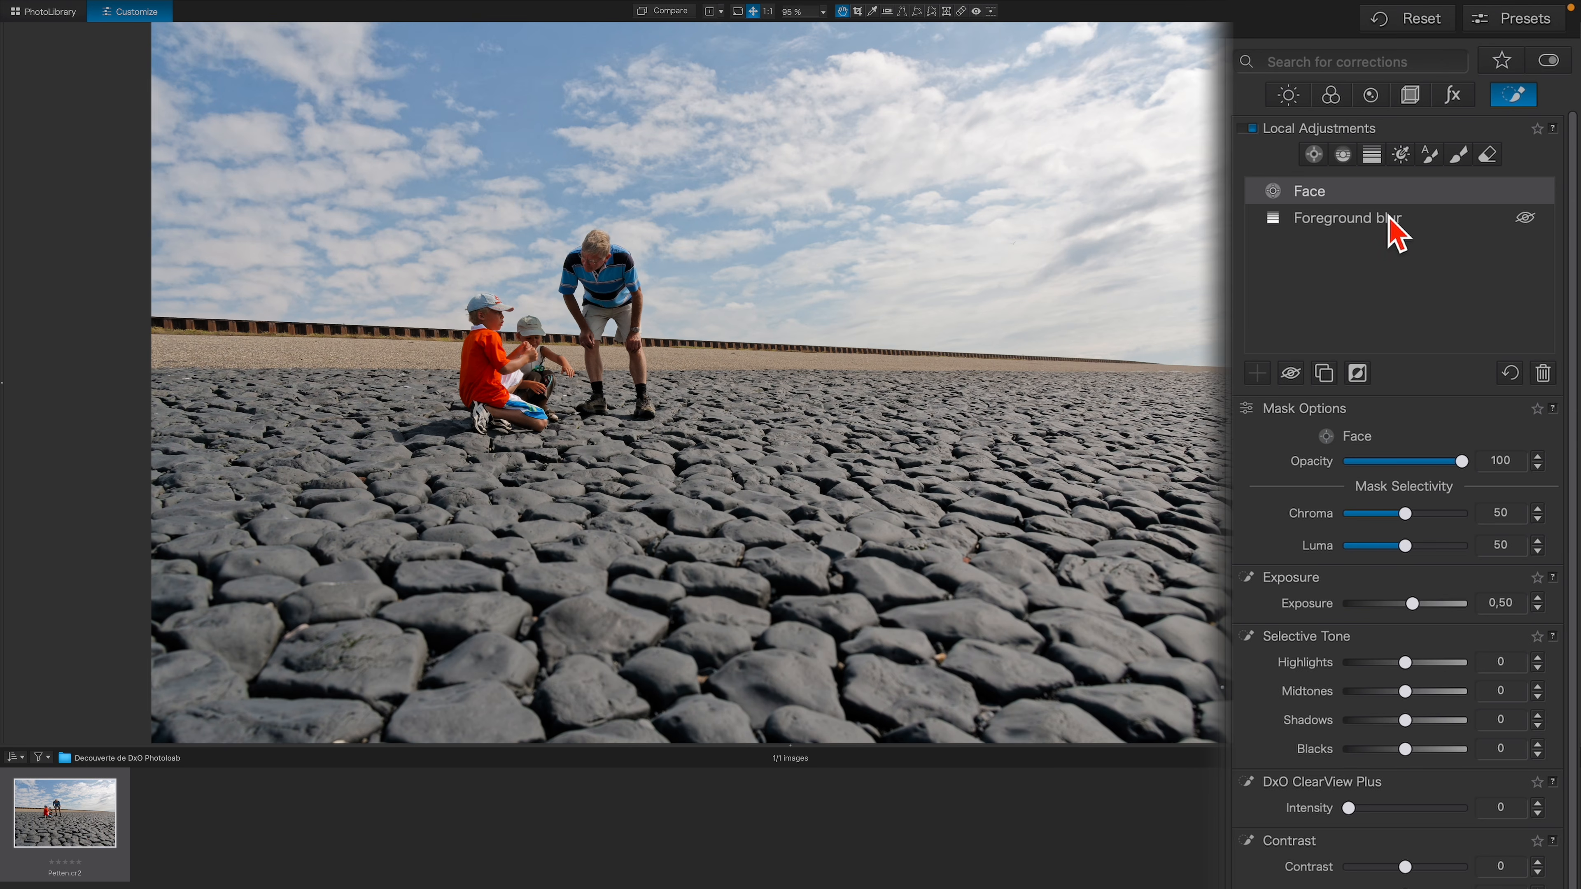
Step: Set the shadows of the Foreground blur mask to -10 and leave the local adjustments view
click(1394, 237)
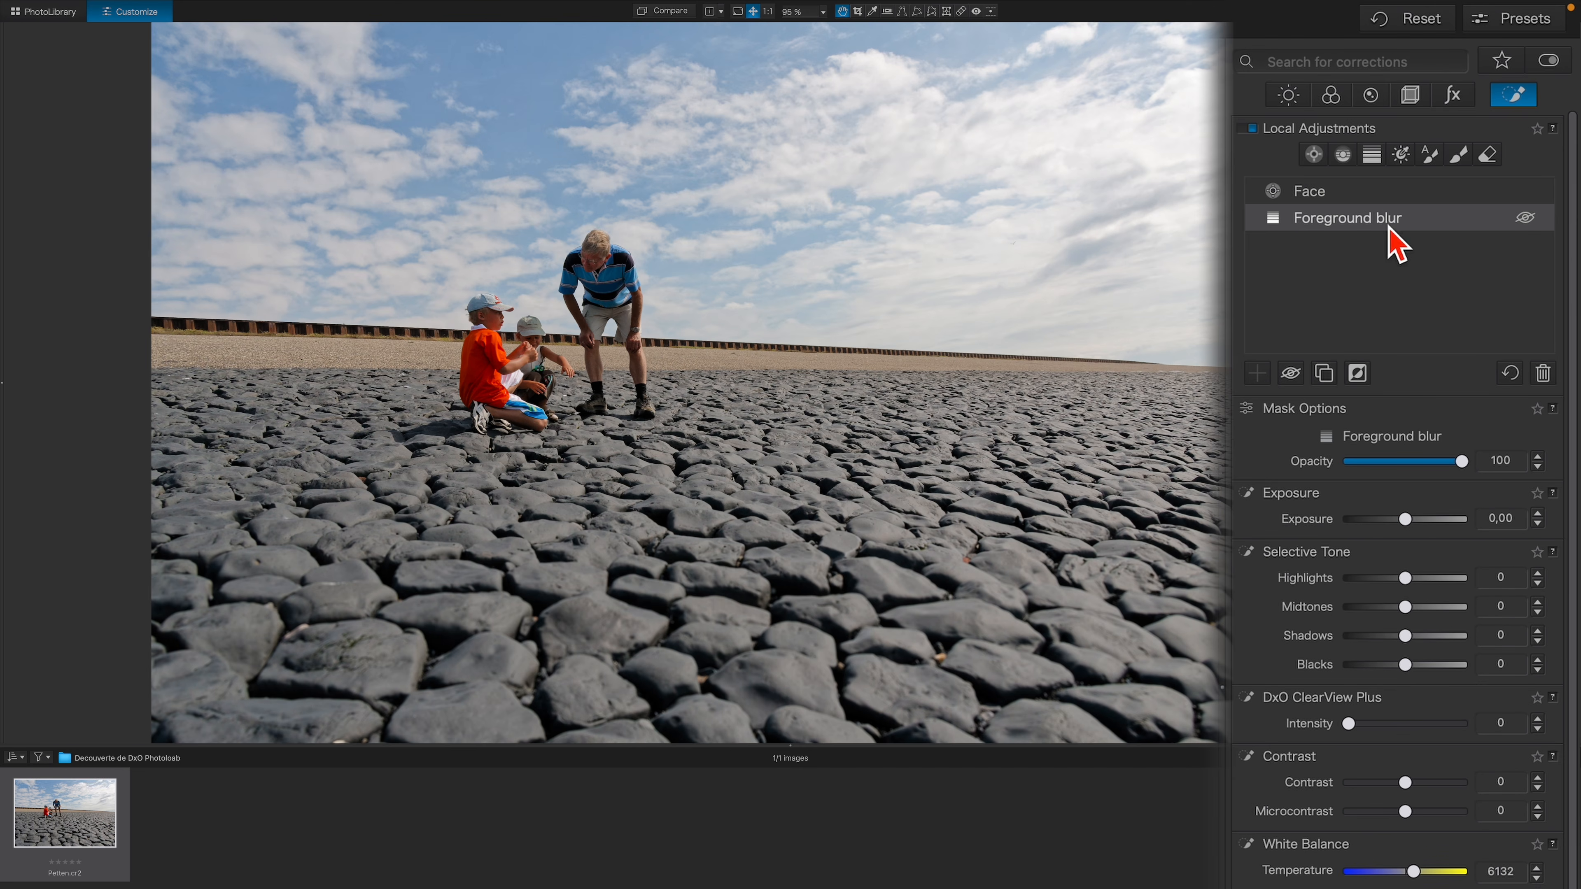
drag(1410, 646, 1402, 638)
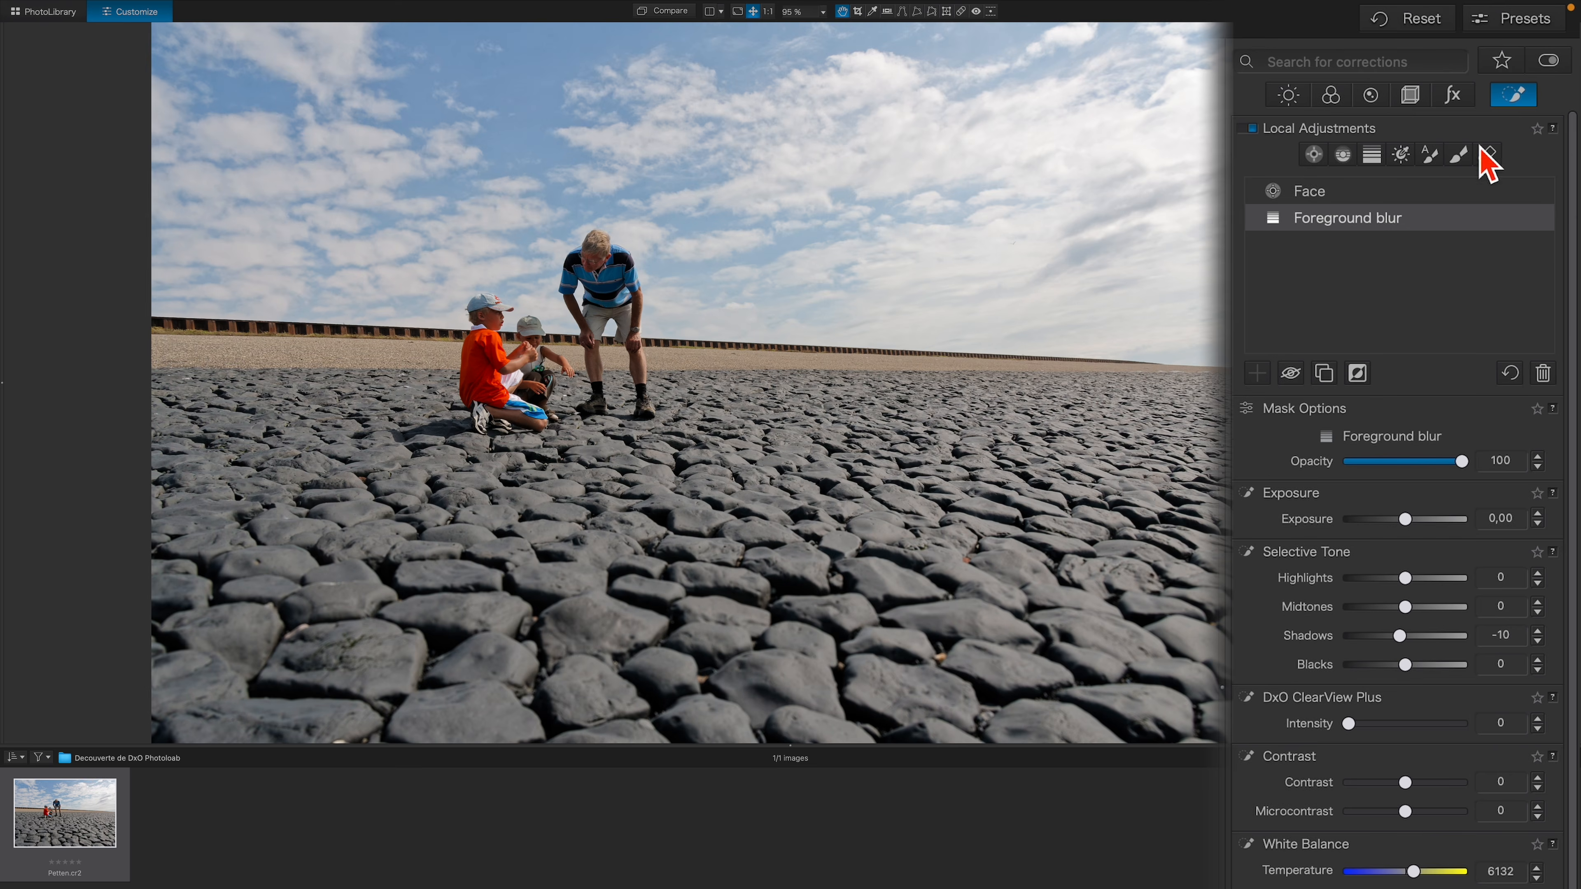
click(1524, 97)
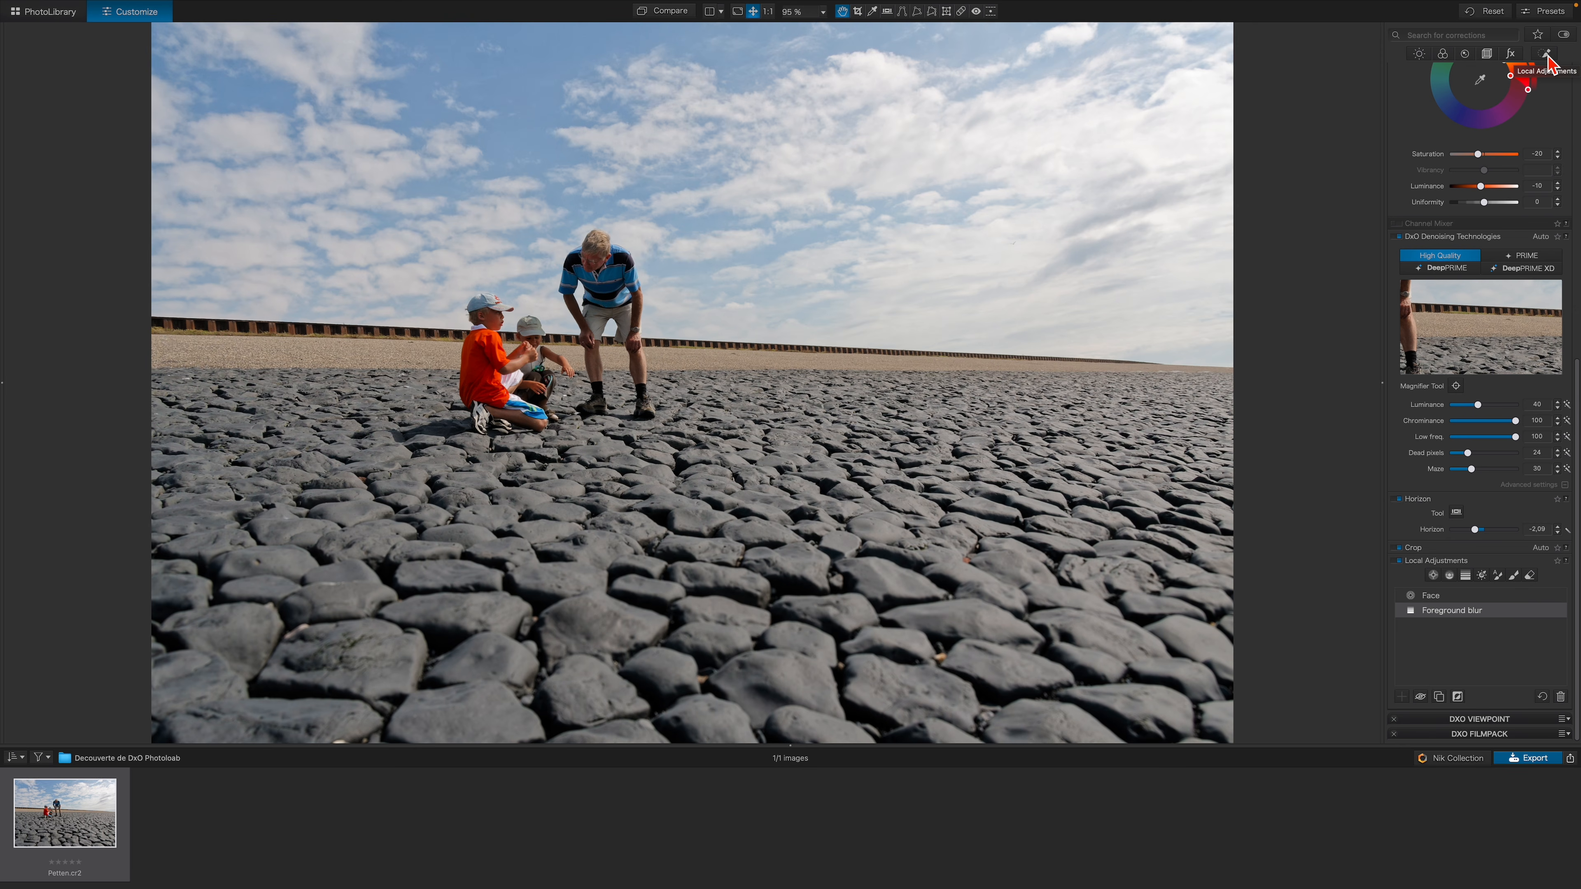
Step: Compare the corrected photo with the original and export it to the Desktop as a full-size JPEG at quality 100
click(677, 13)
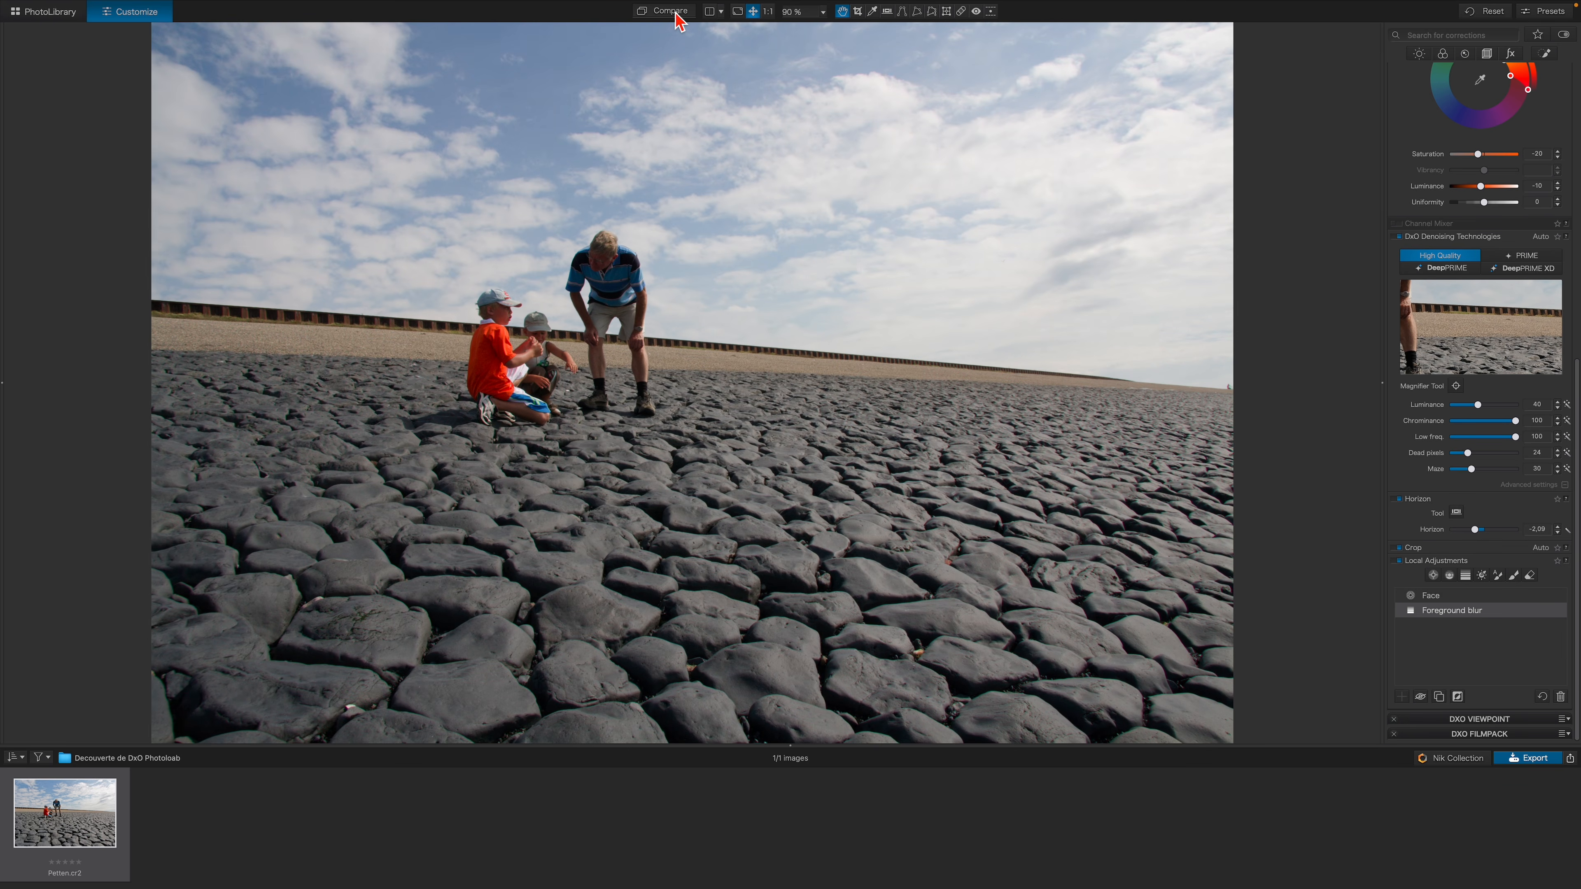
click(678, 13)
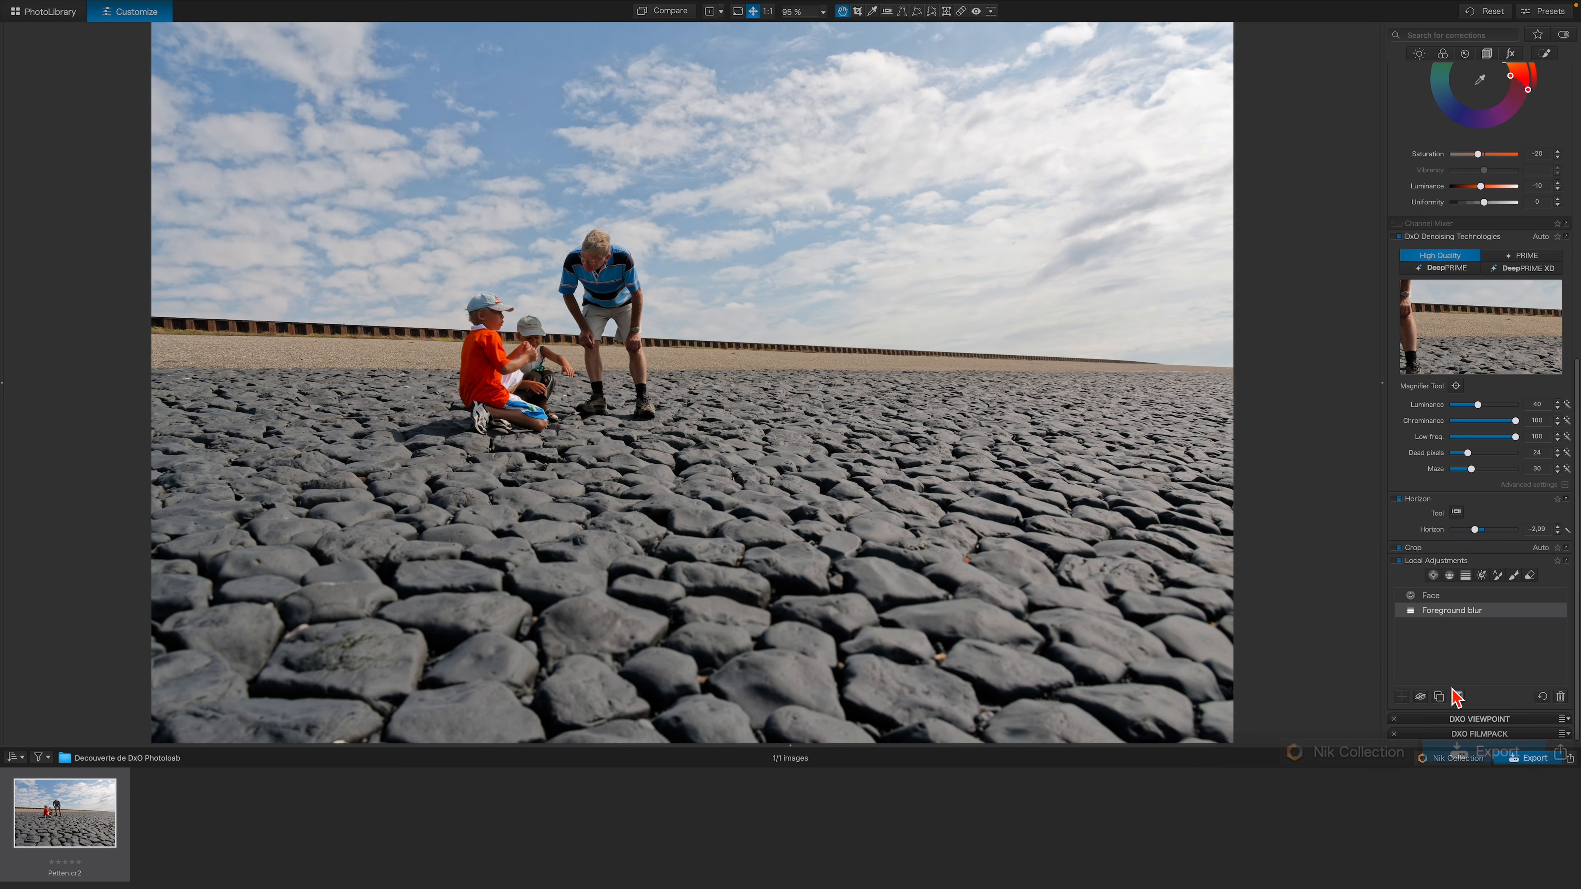
click(1494, 755)
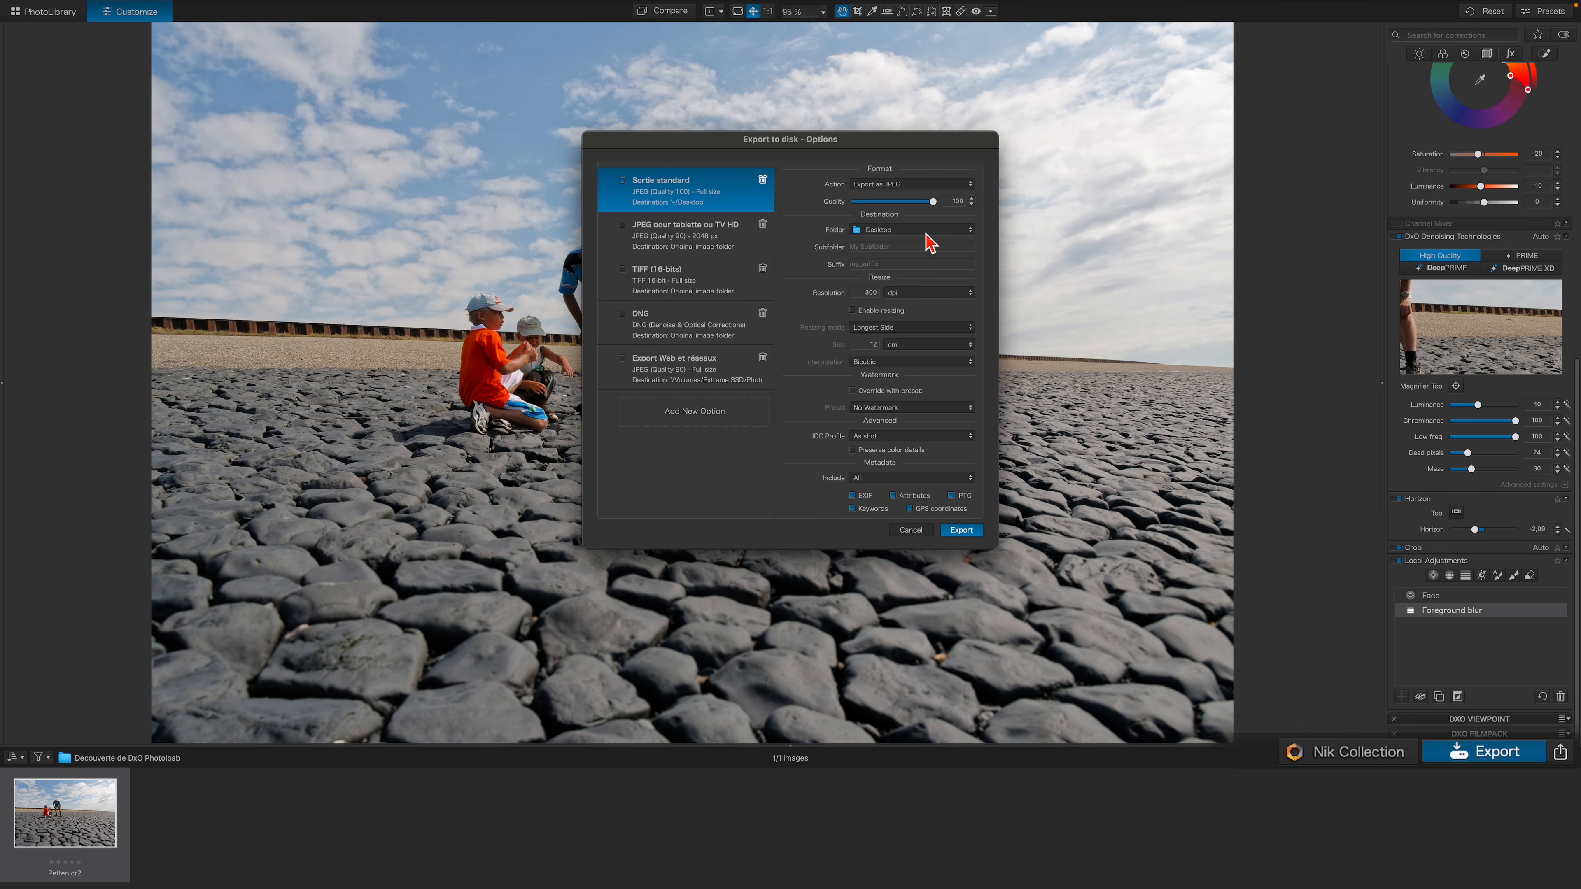
click(971, 531)
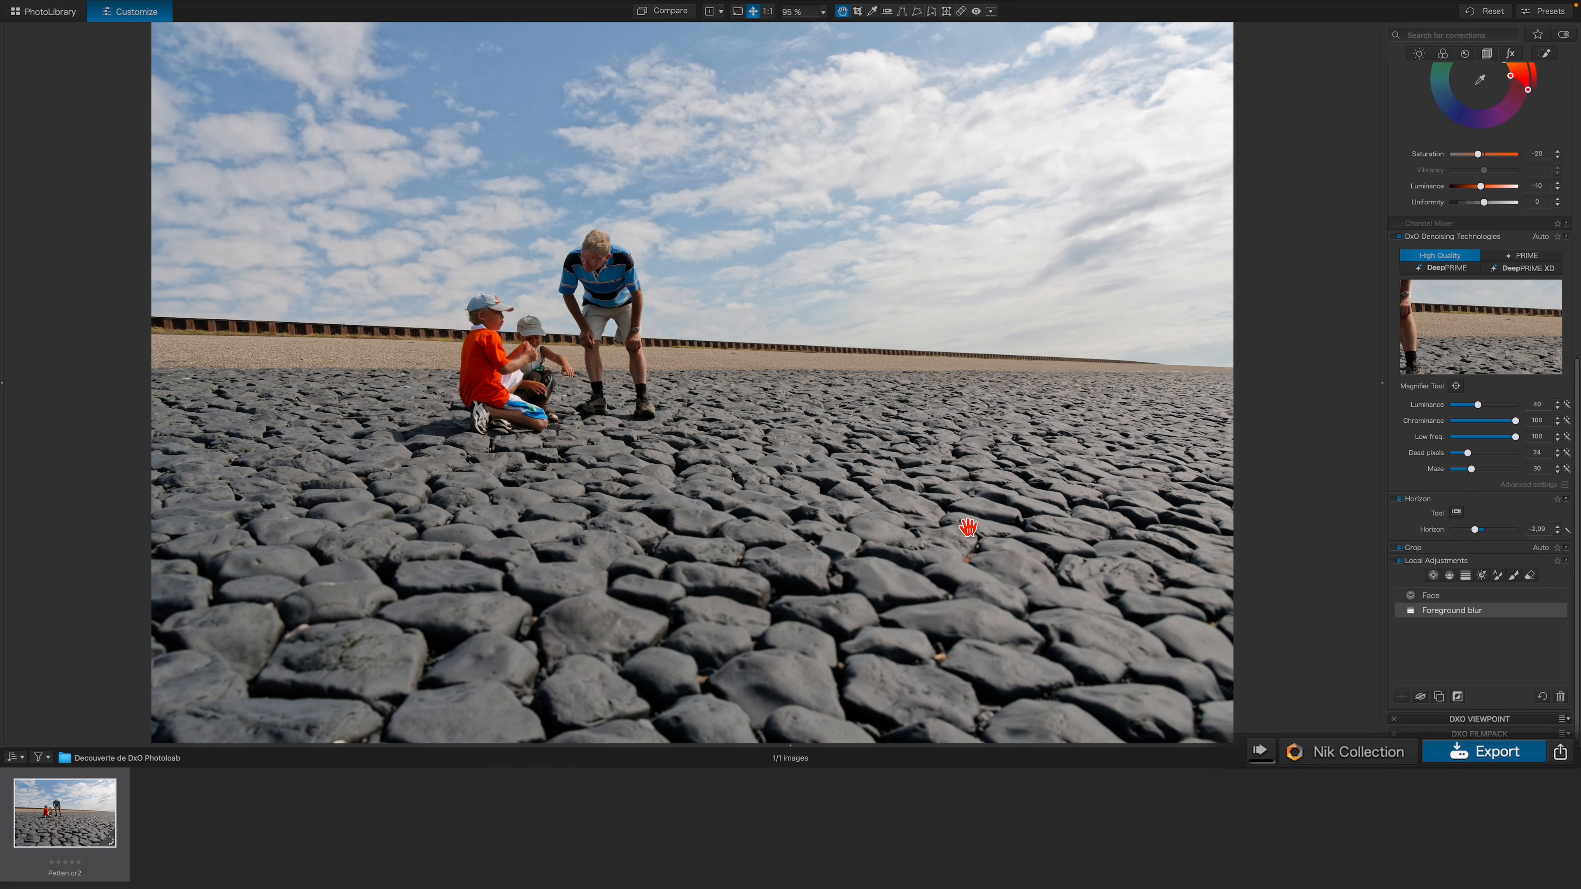